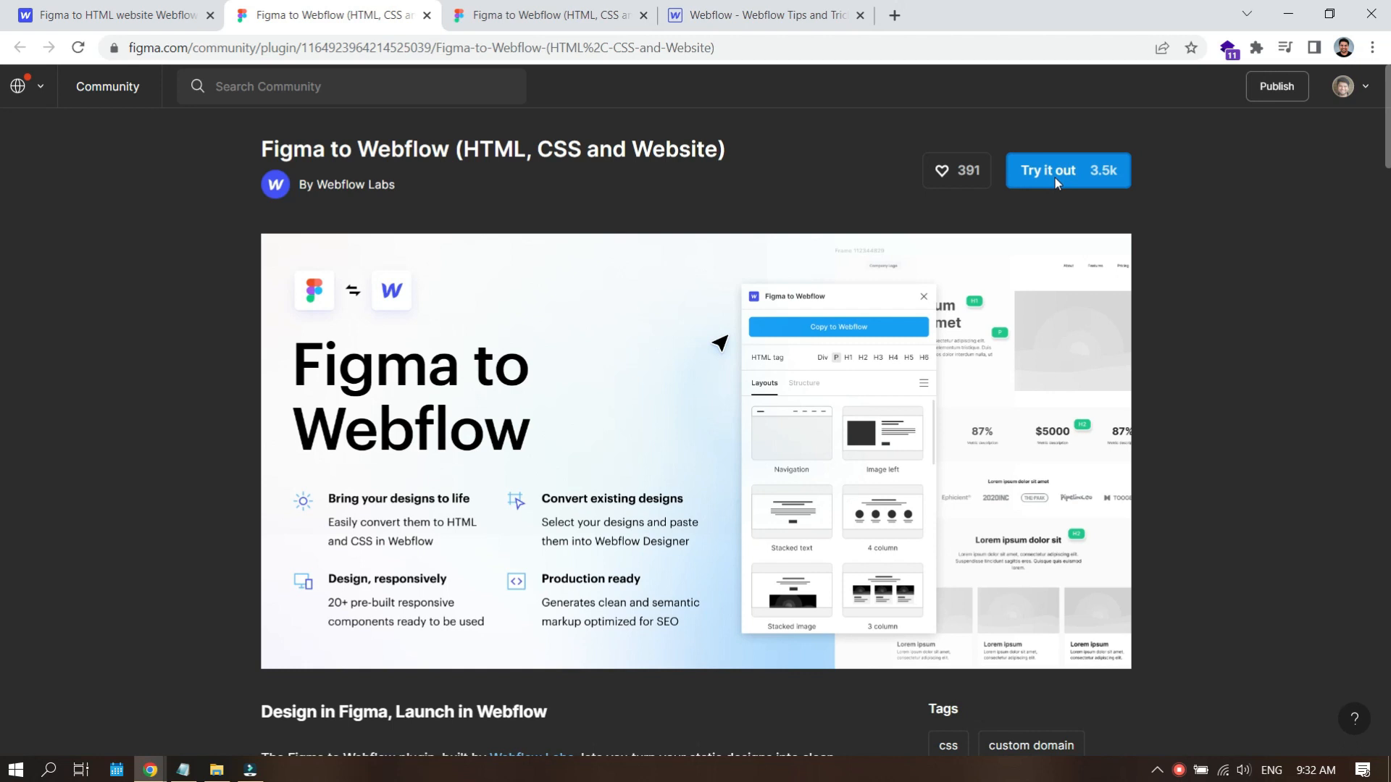
Look over the Figma file, the blank Webflow page and the plugin's full list of layout templates.
click(532, 6)
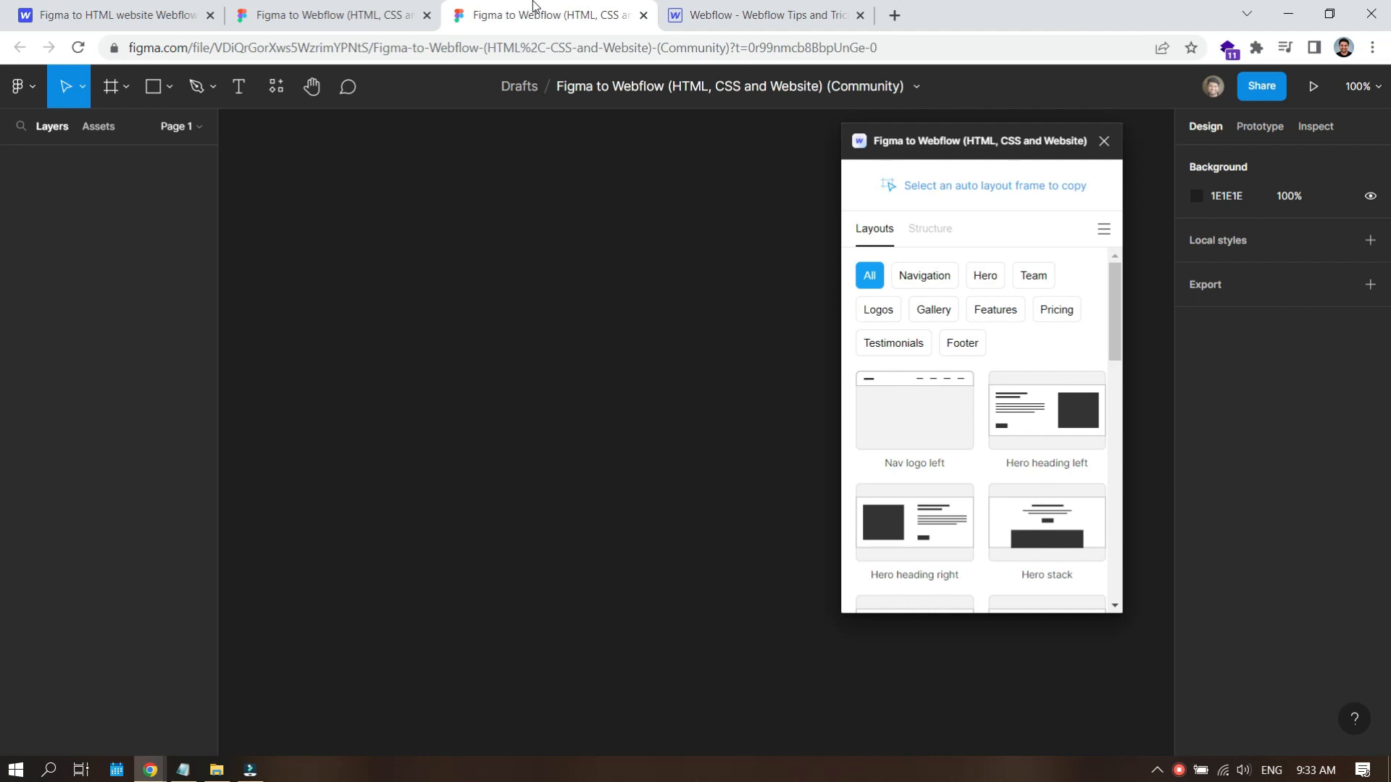
click(750, 13)
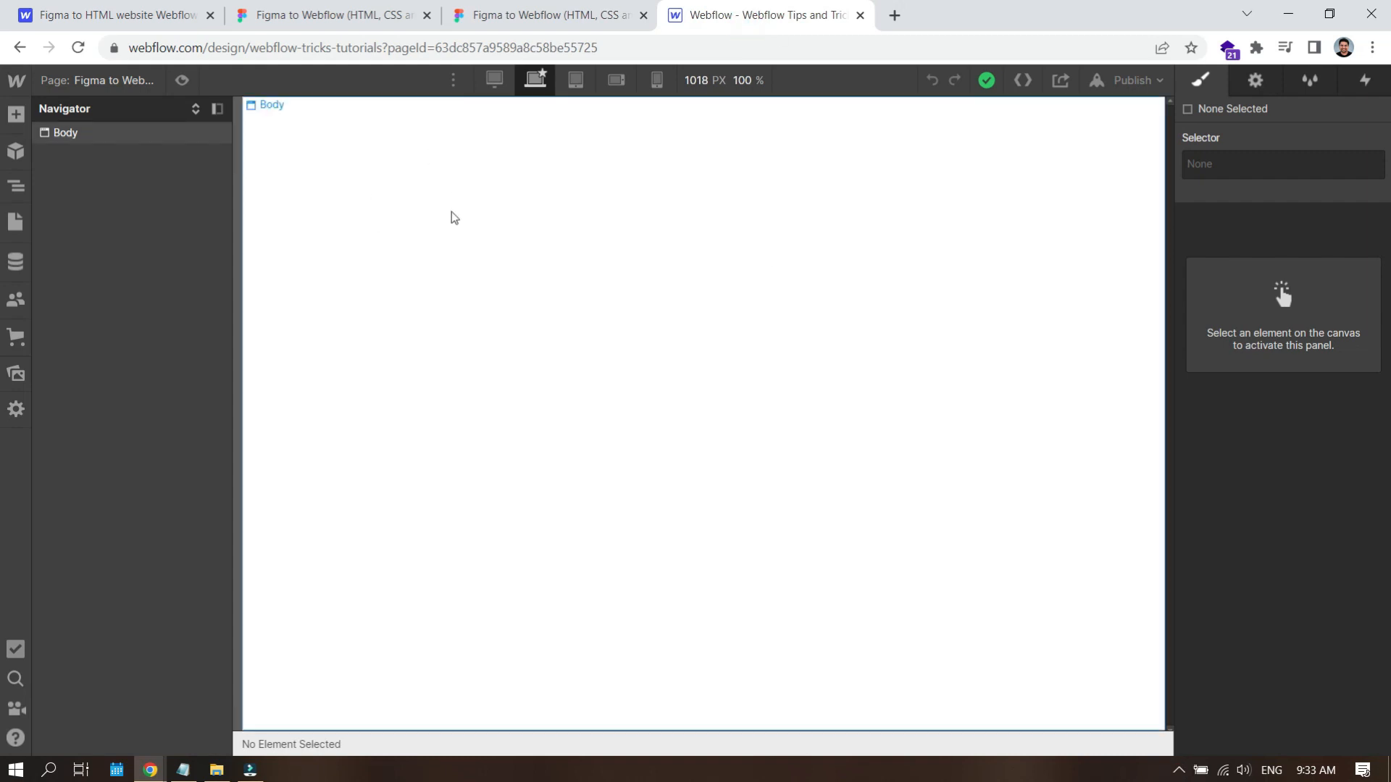
click(552, 15)
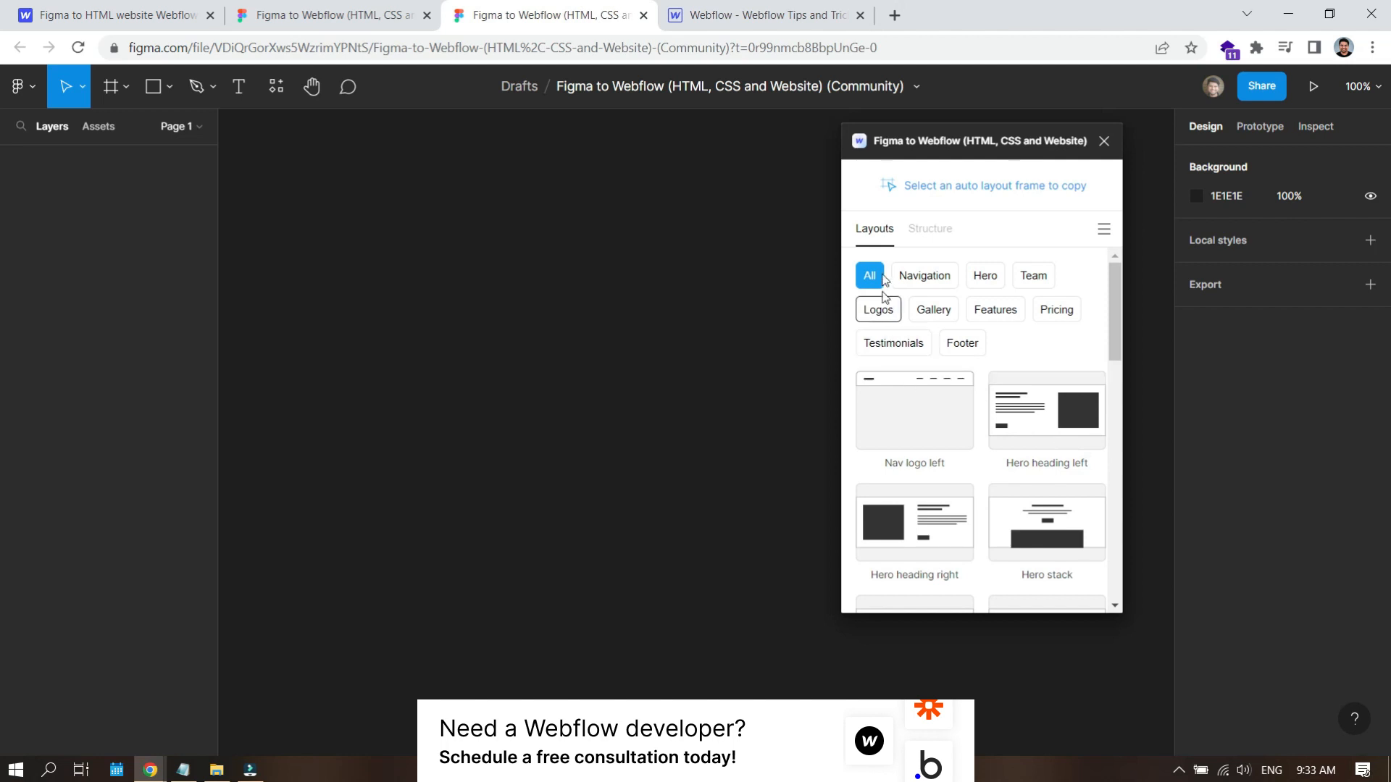
click(931, 231)
click(885, 234)
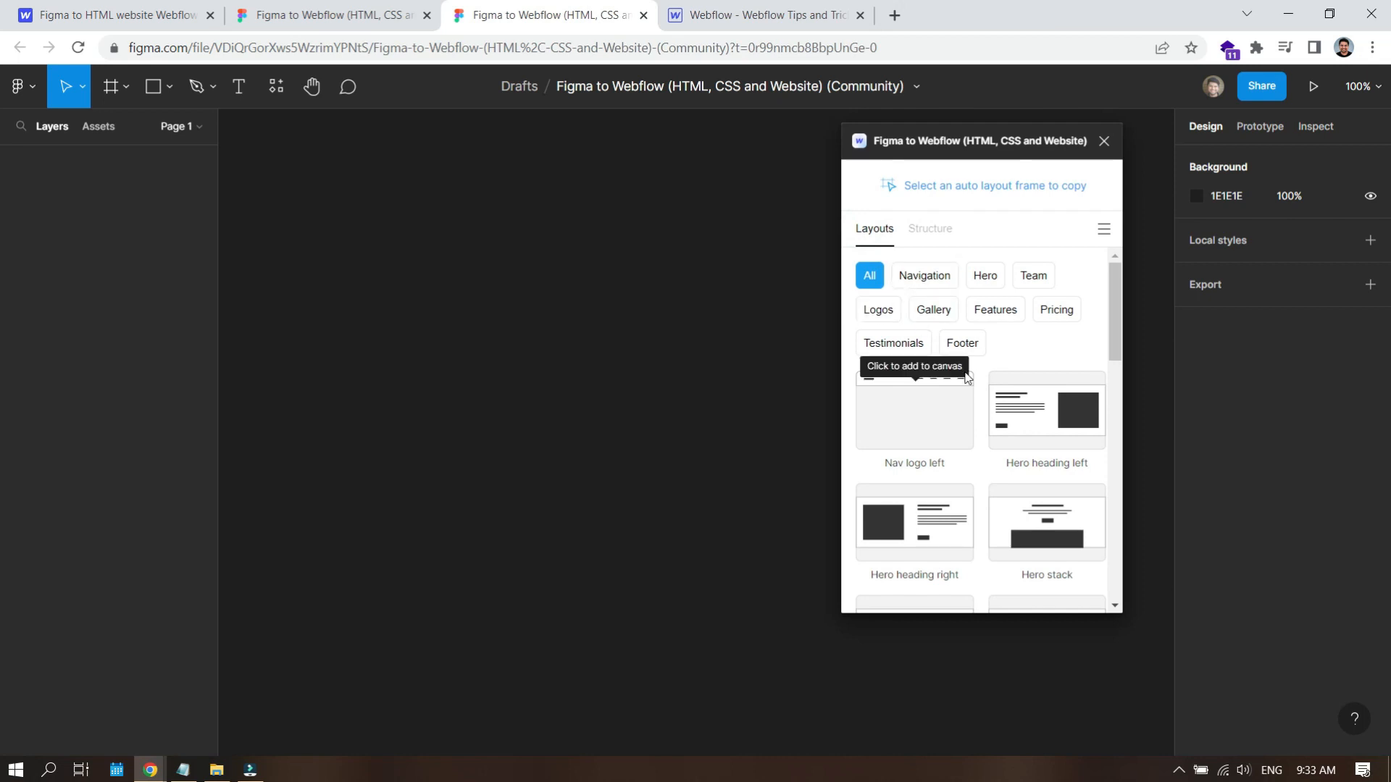
scroll(967, 378, down, 3)
scroll(966, 378, down, 10)
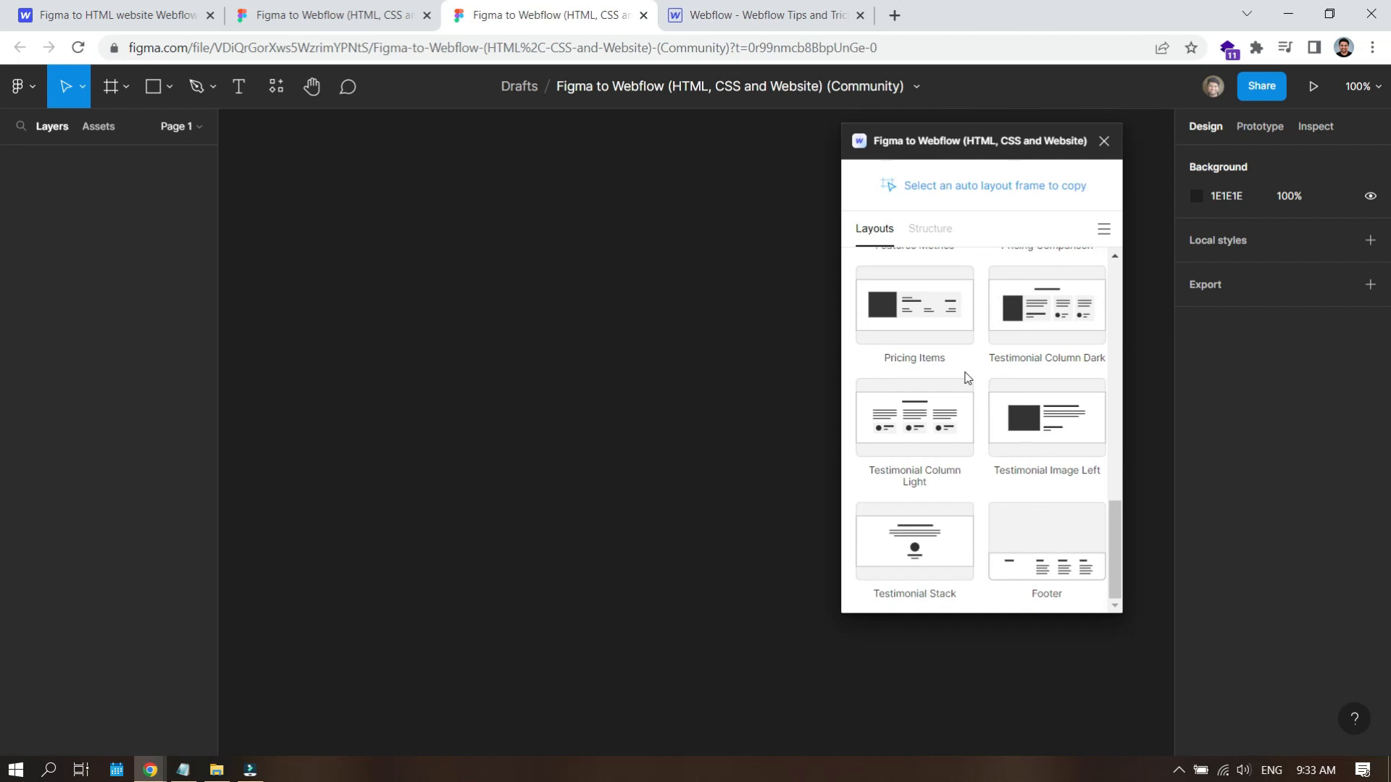
scroll(966, 378, up, 10)
scroll(966, 378, up, 4)
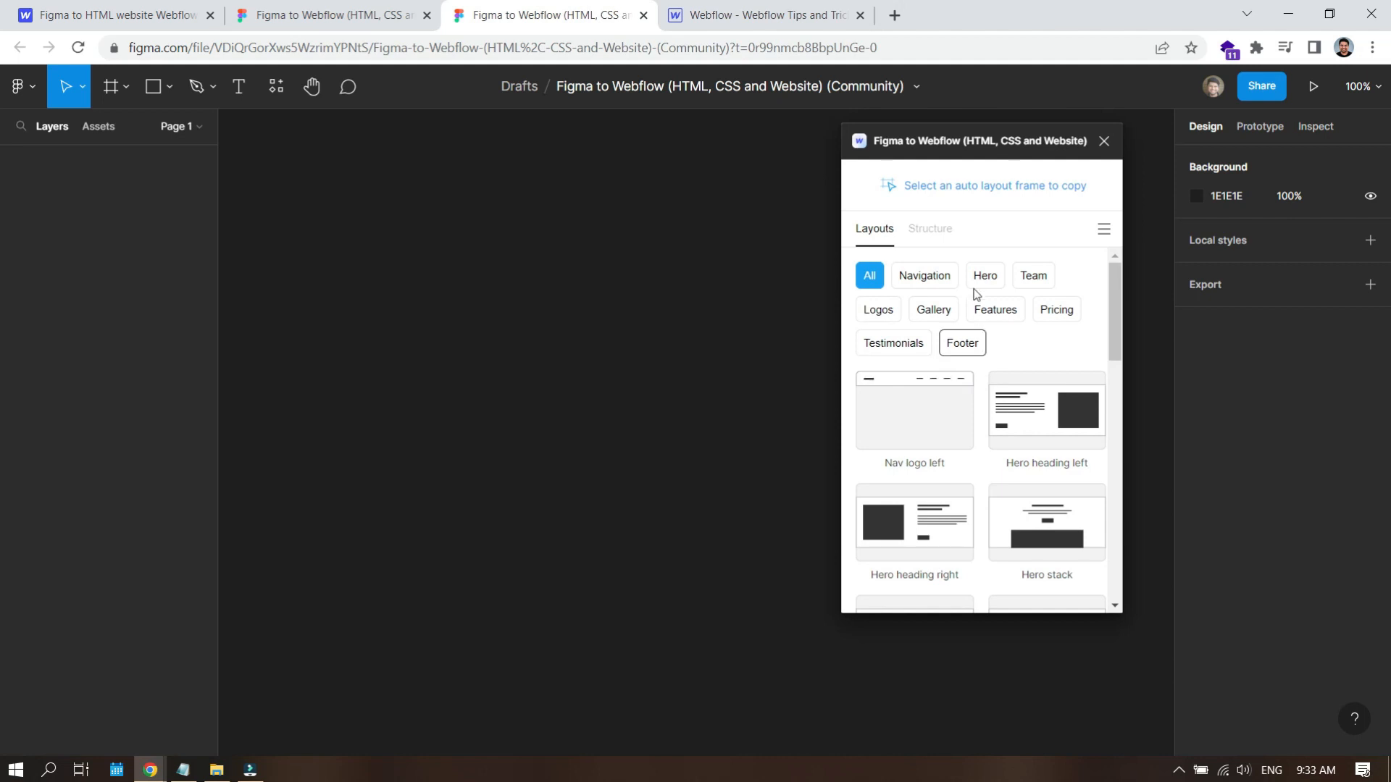
Insert the plugin's New Page structure, move the plugin window clear of the frame and select the New Page layer.
click(936, 243)
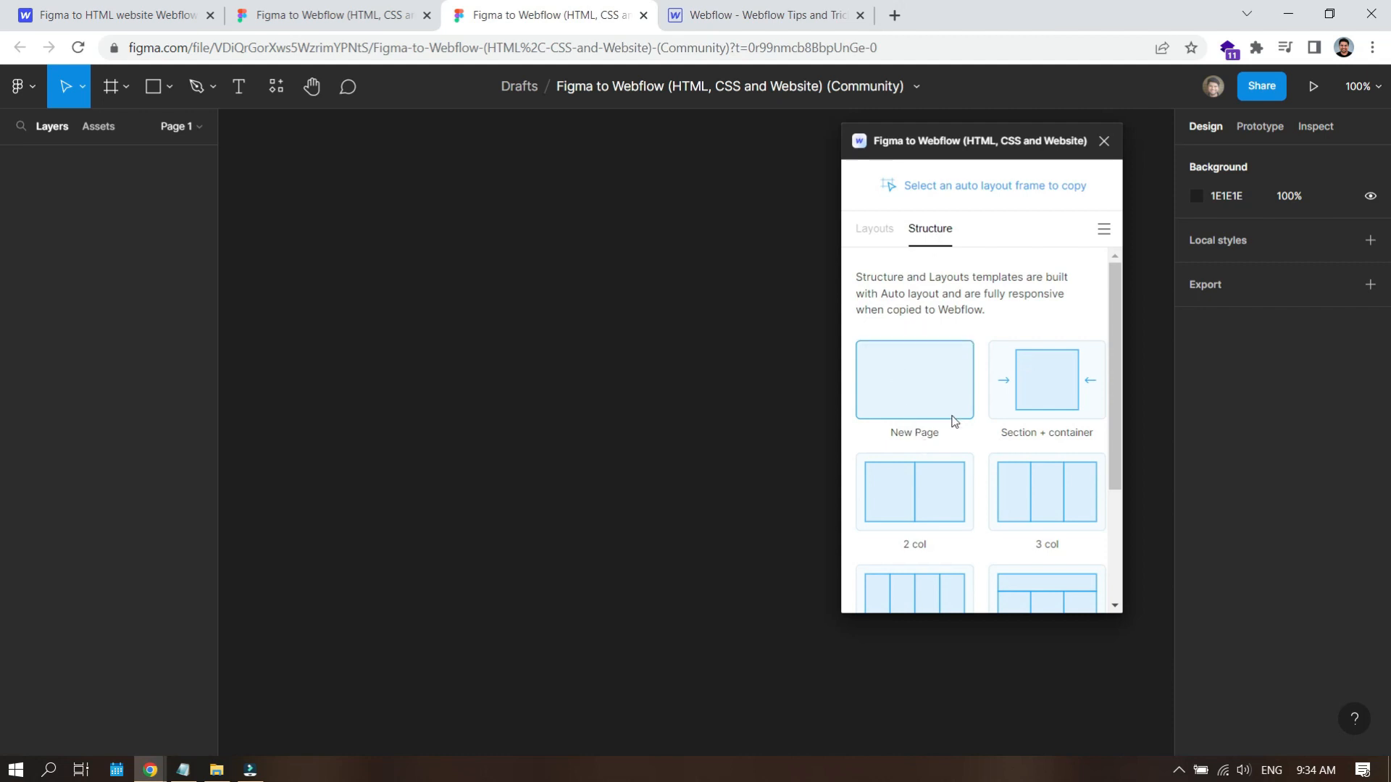
click(895, 395)
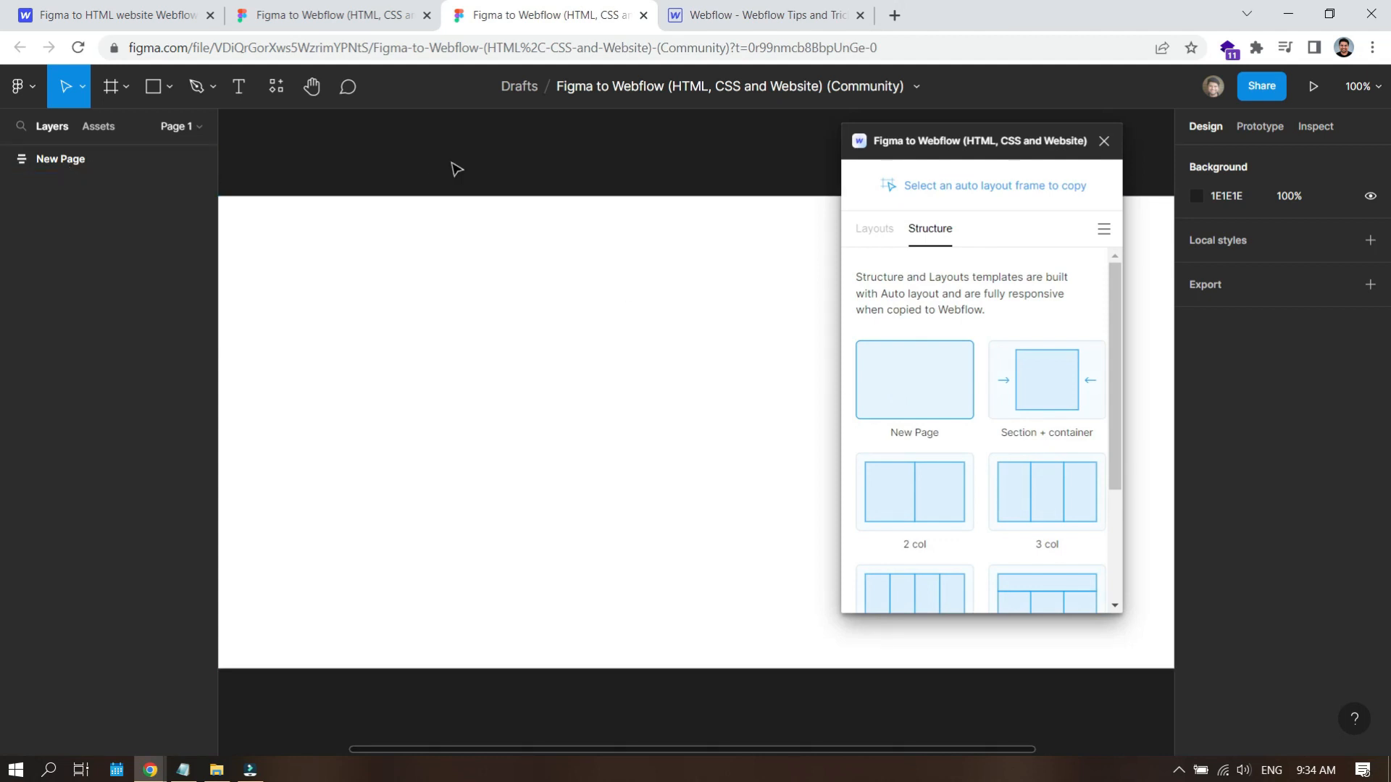
scroll(456, 169, down, 5)
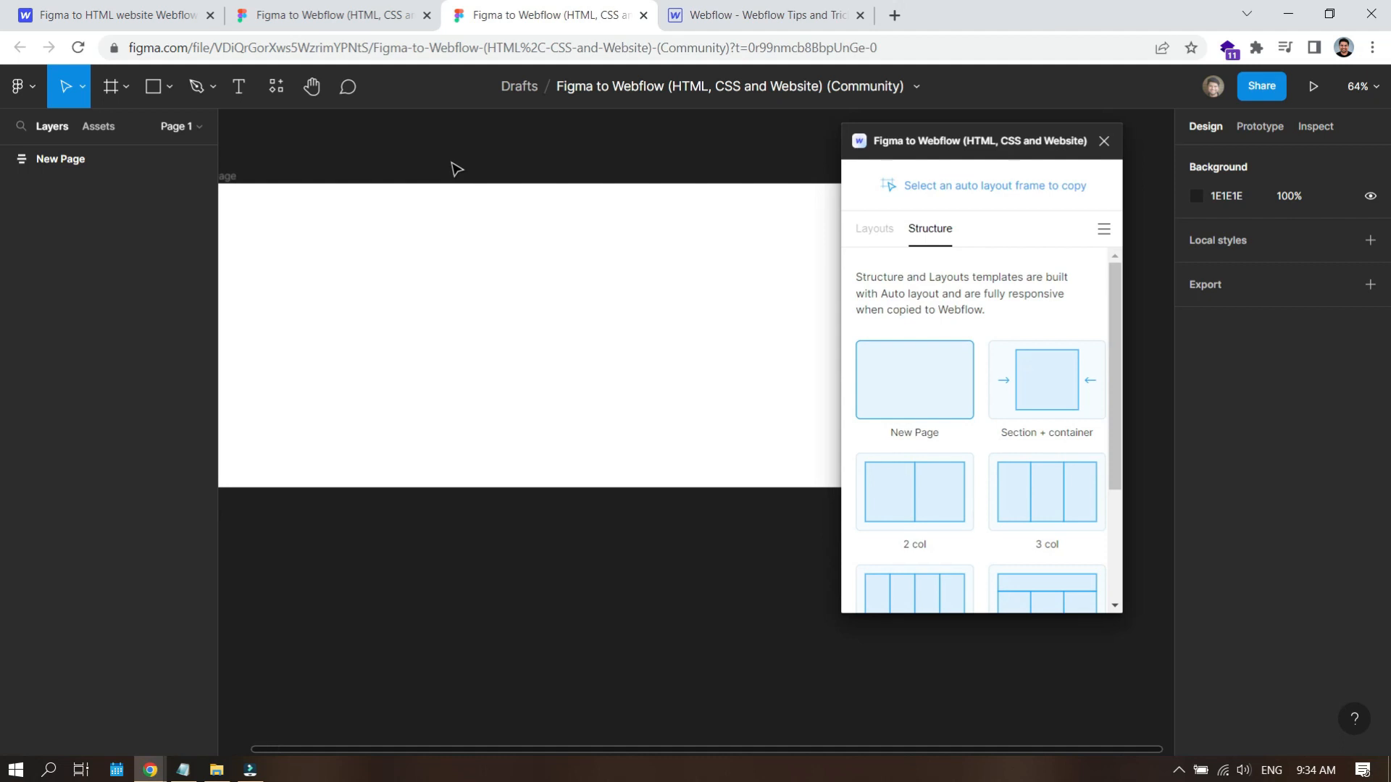
drag(498, 138, 546, 153)
drag(1040, 149, 1119, 230)
click(329, 215)
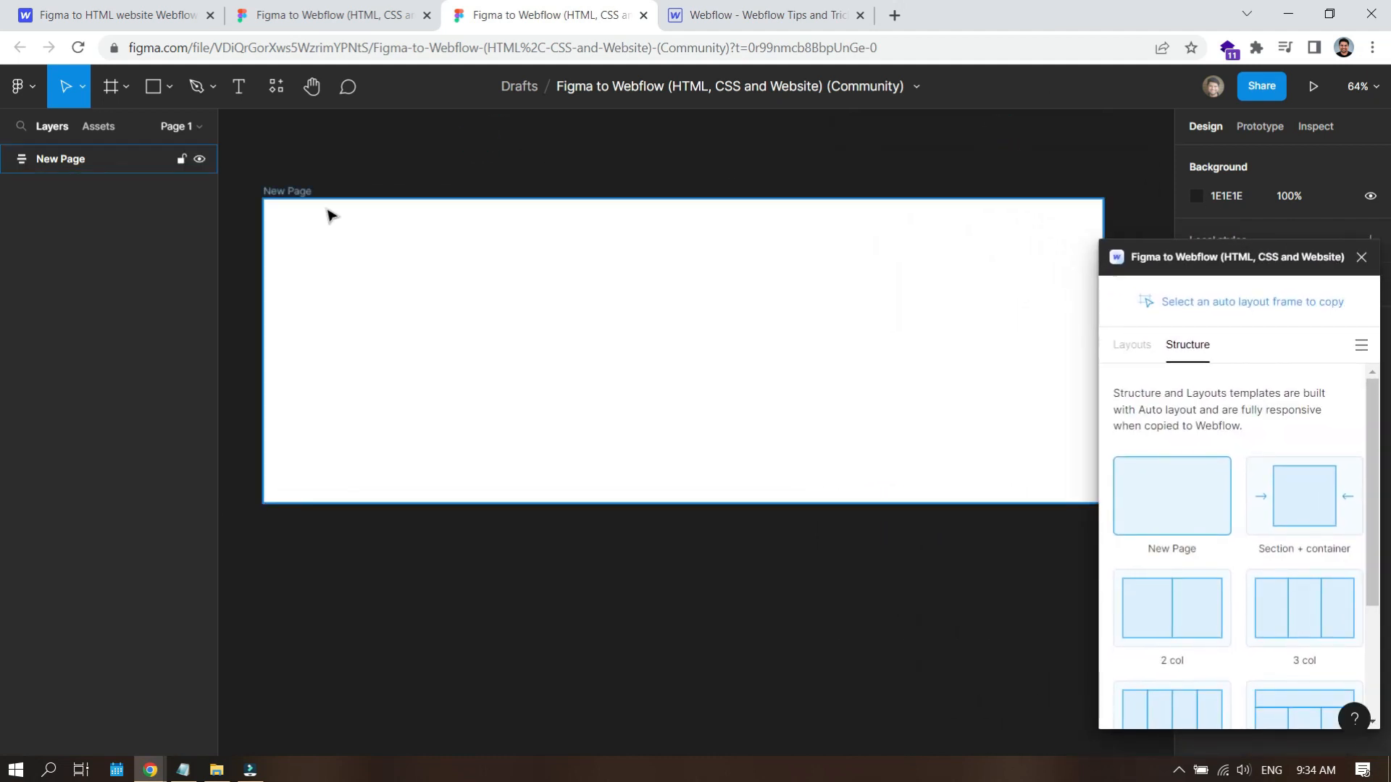
click(67, 163)
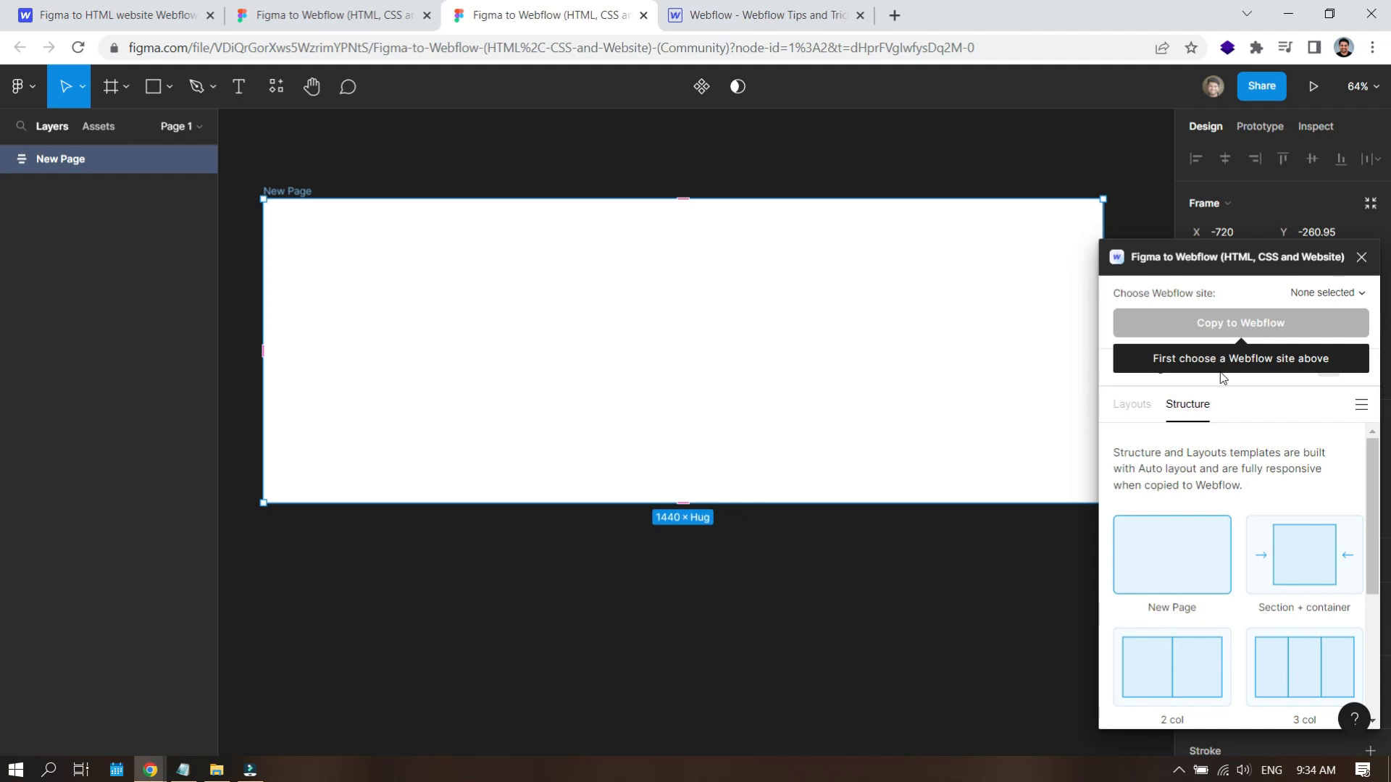
Add a Section + container structure inside the New Page frame.
scroll(1239, 447, down, 1)
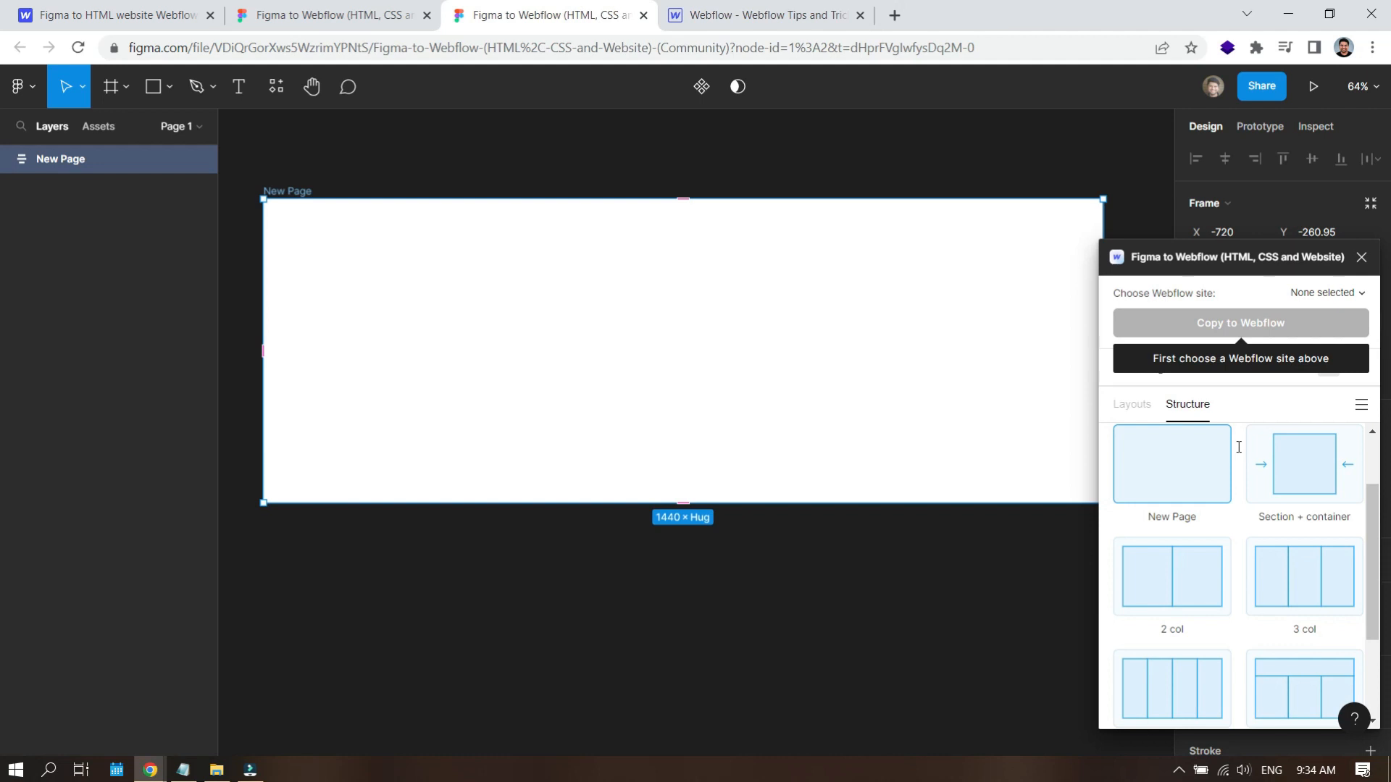
click(1304, 475)
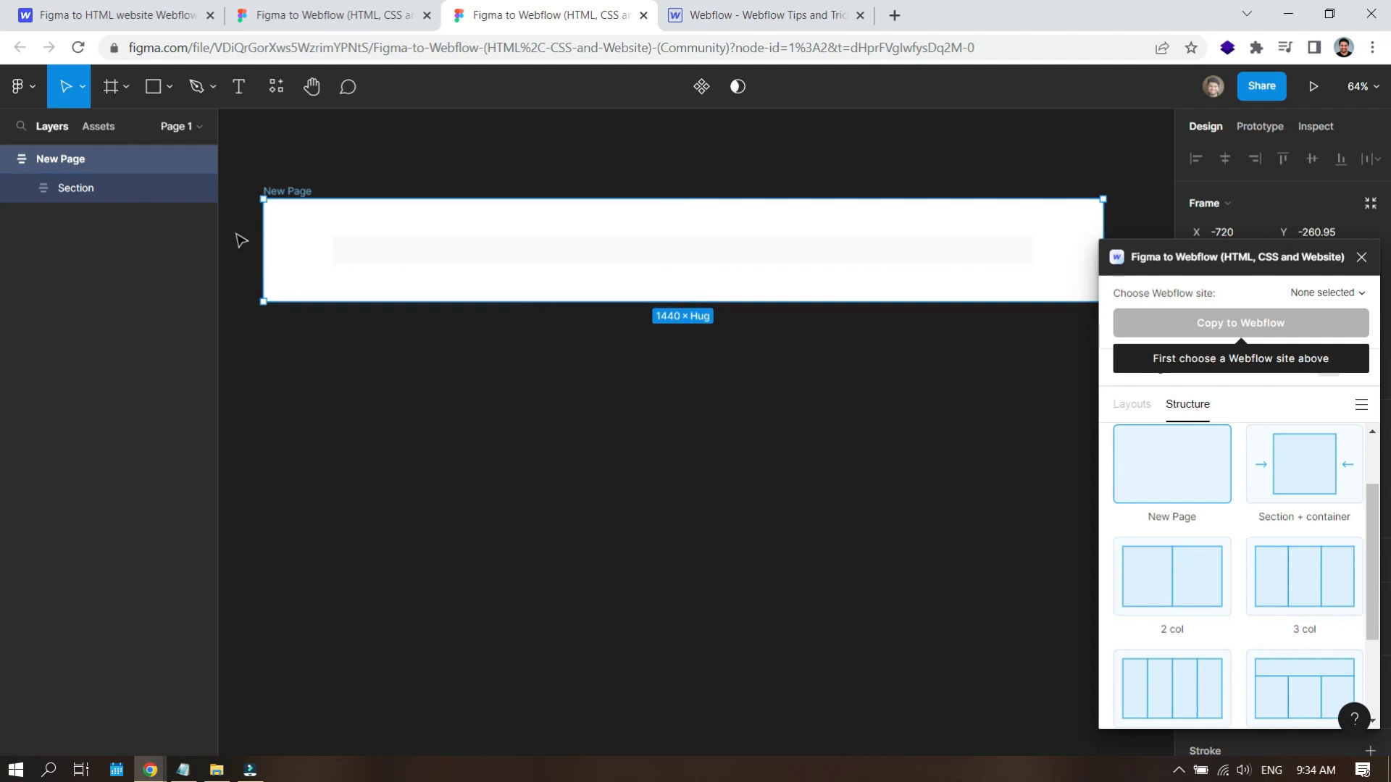
drag(1211, 270, 1162, 214)
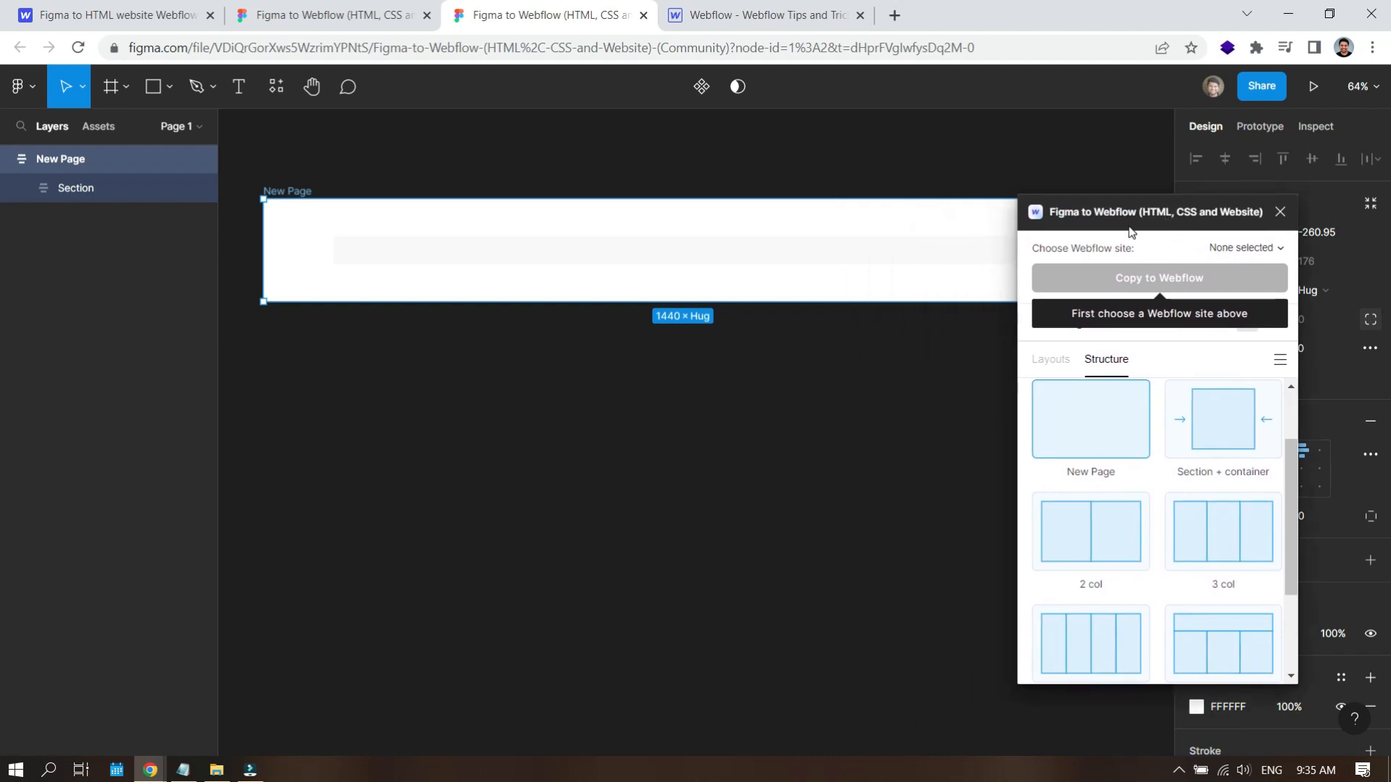
Insert a 2 col structure inside the section's Container, expand its layers and select the first Column.
click(70, 187)
click(20, 189)
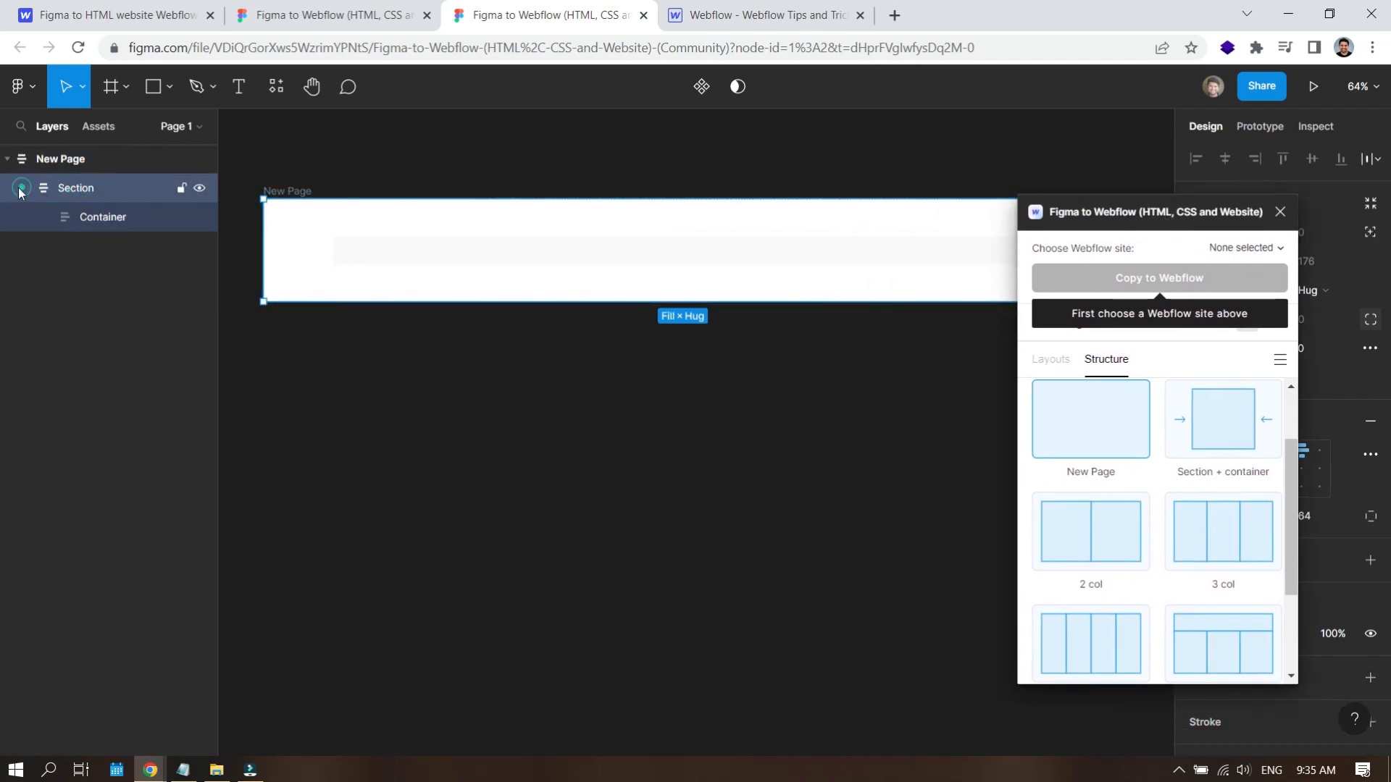
click(100, 218)
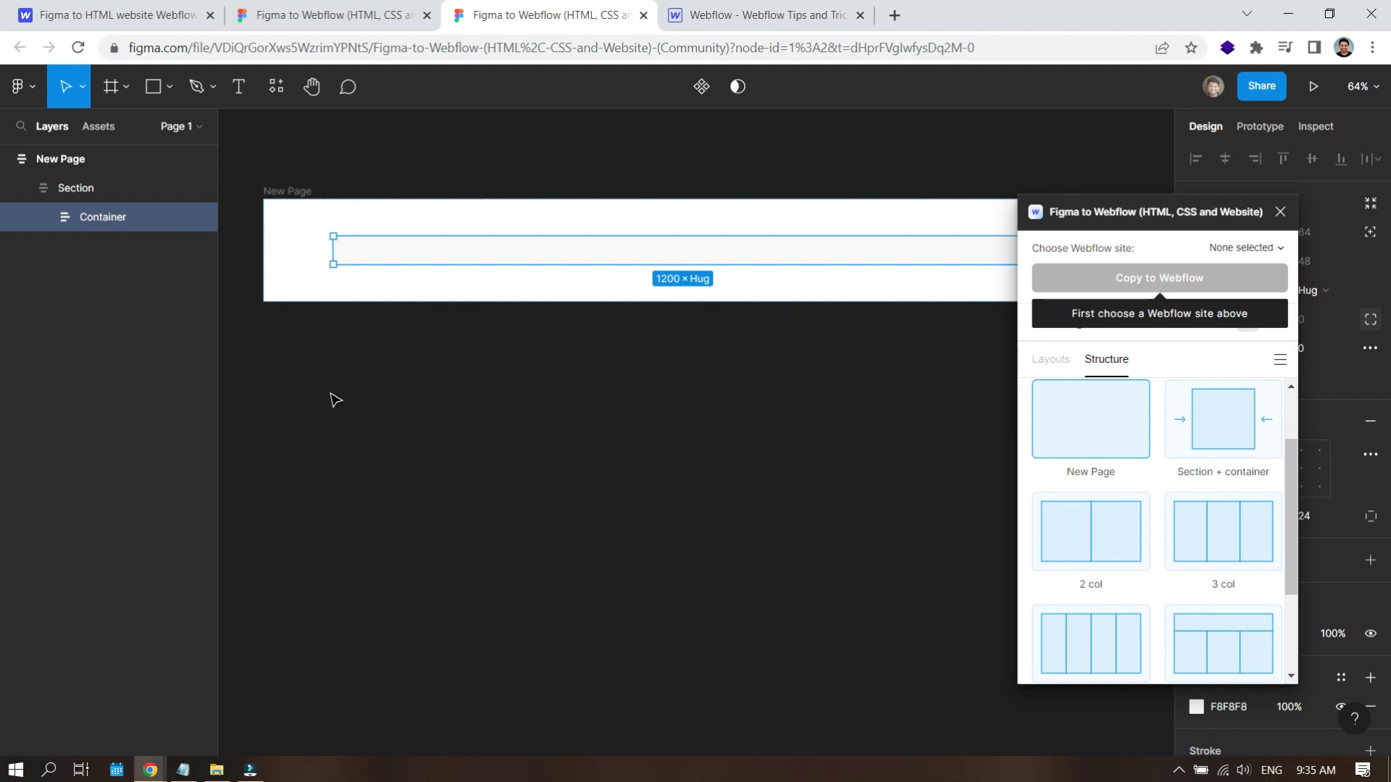
click(1073, 533)
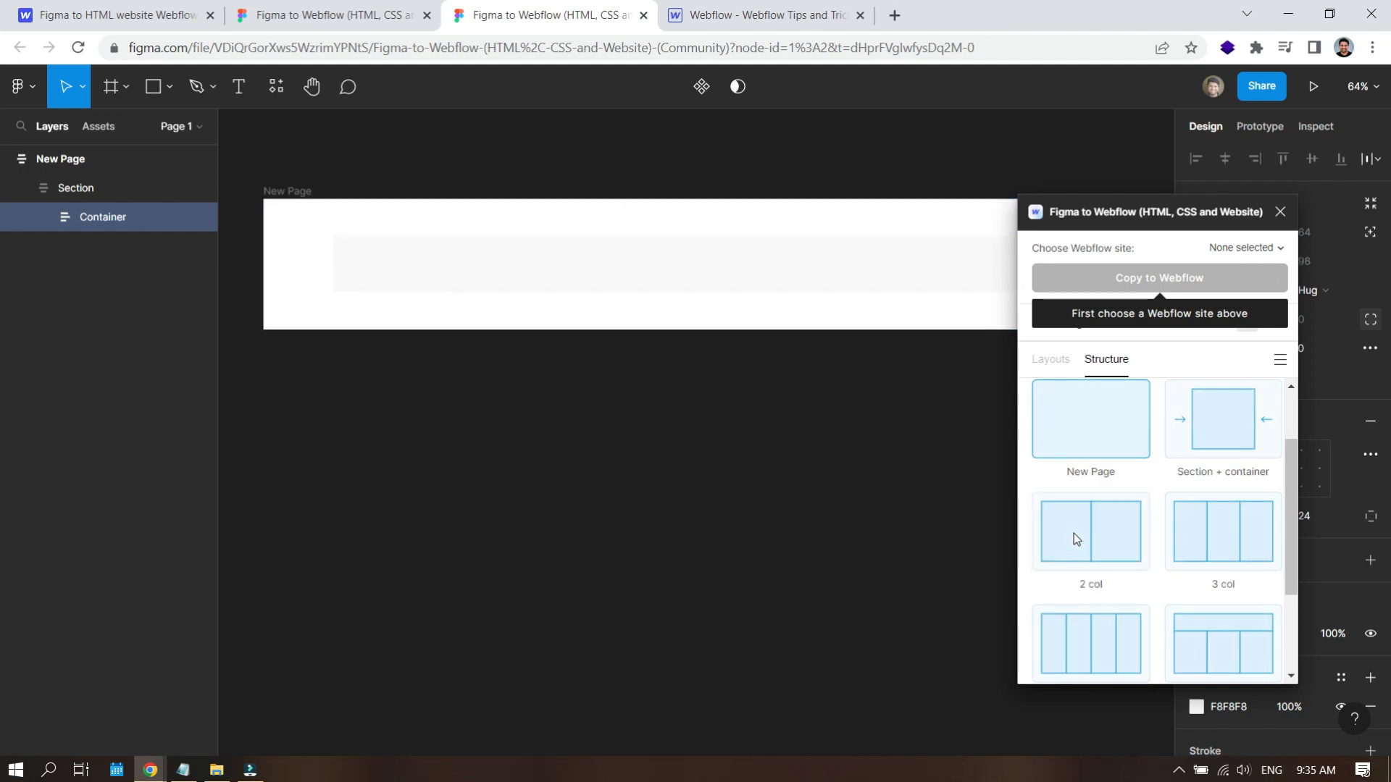
click(540, 269)
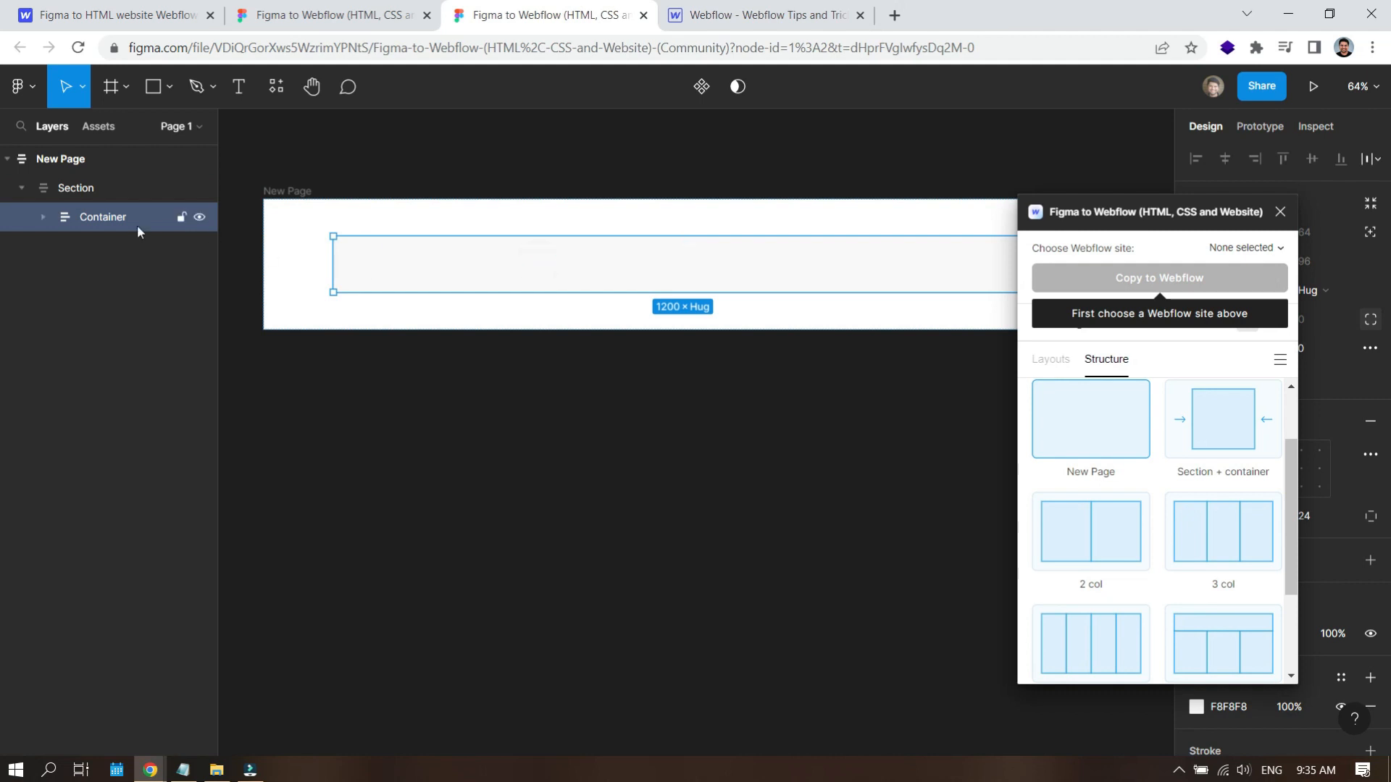
click(43, 217)
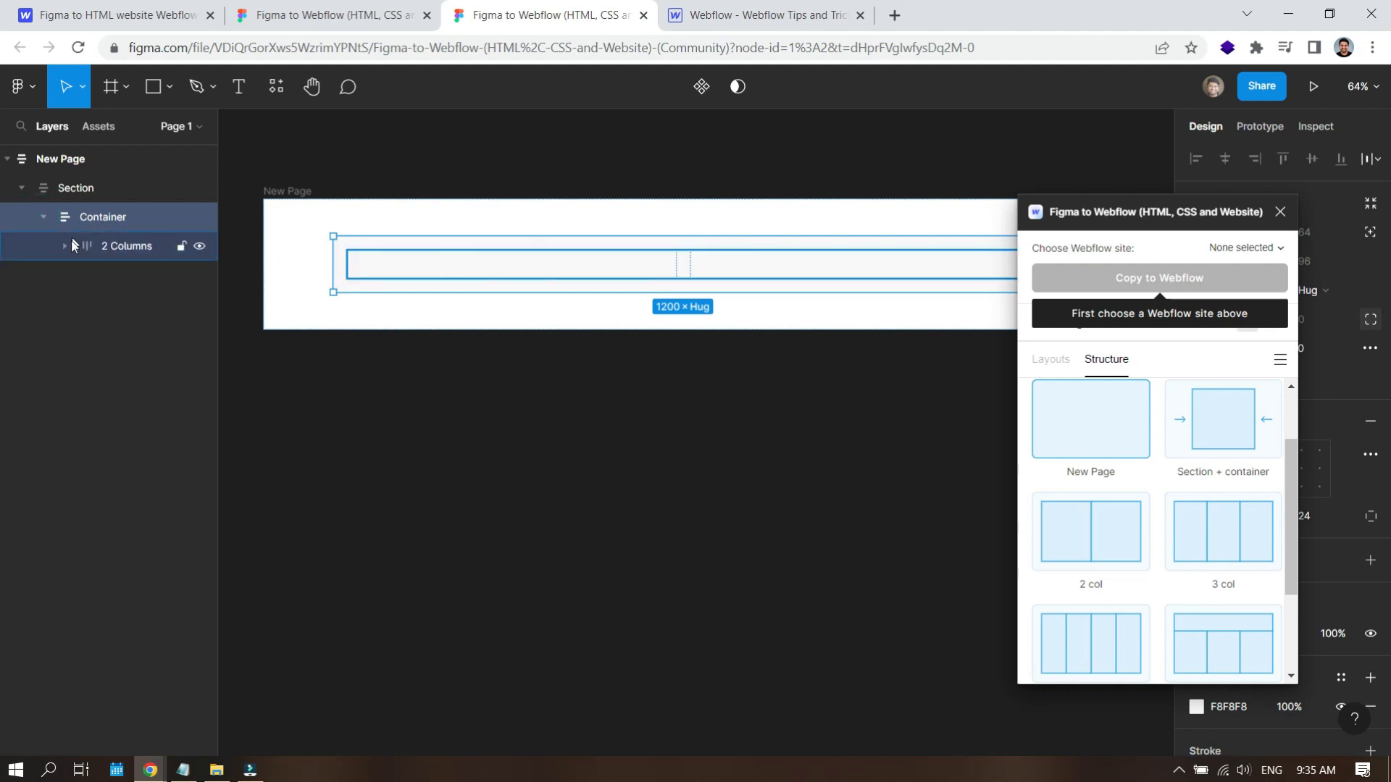
click(64, 246)
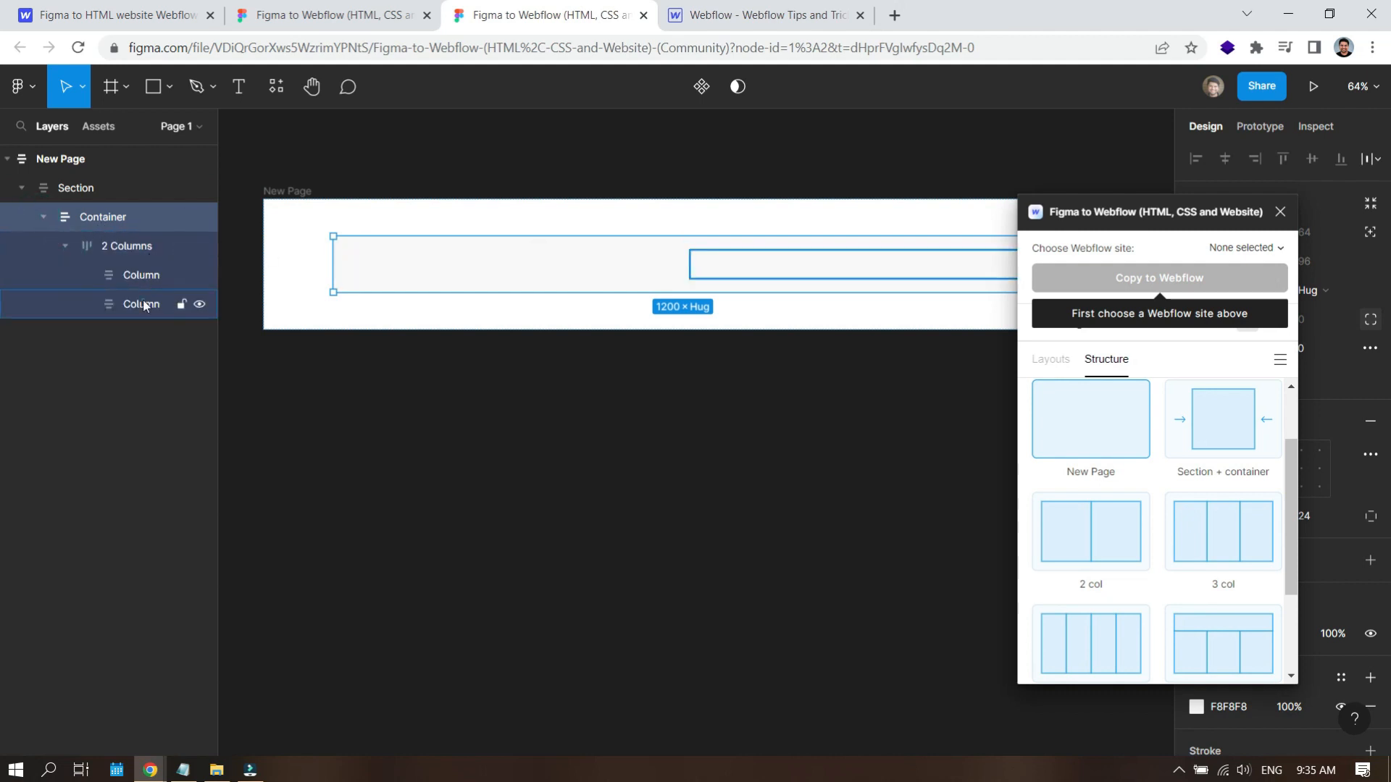
click(142, 299)
click(139, 279)
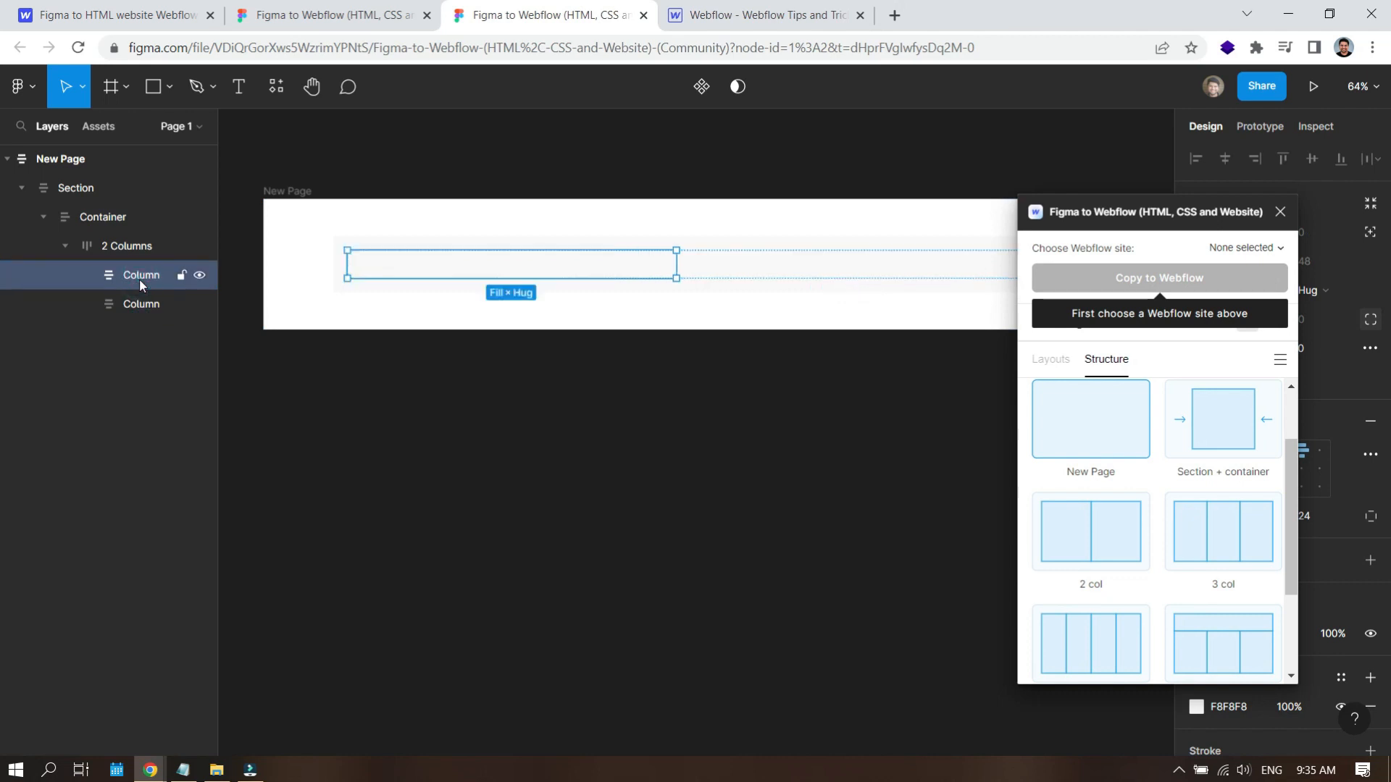
Create a text layer reading "Heading 1" on the empty canvas below the New Page frame.
click(238, 87)
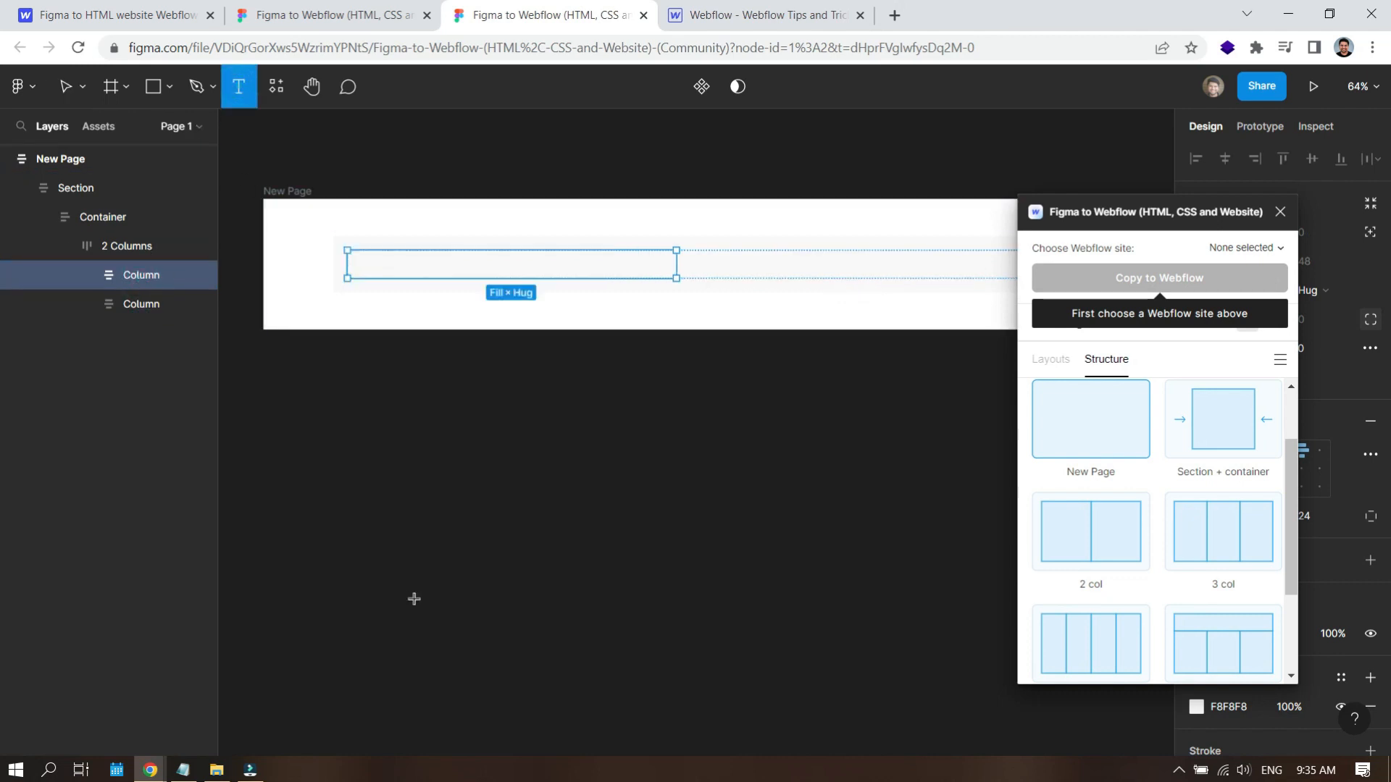
click(373, 537)
text(H)
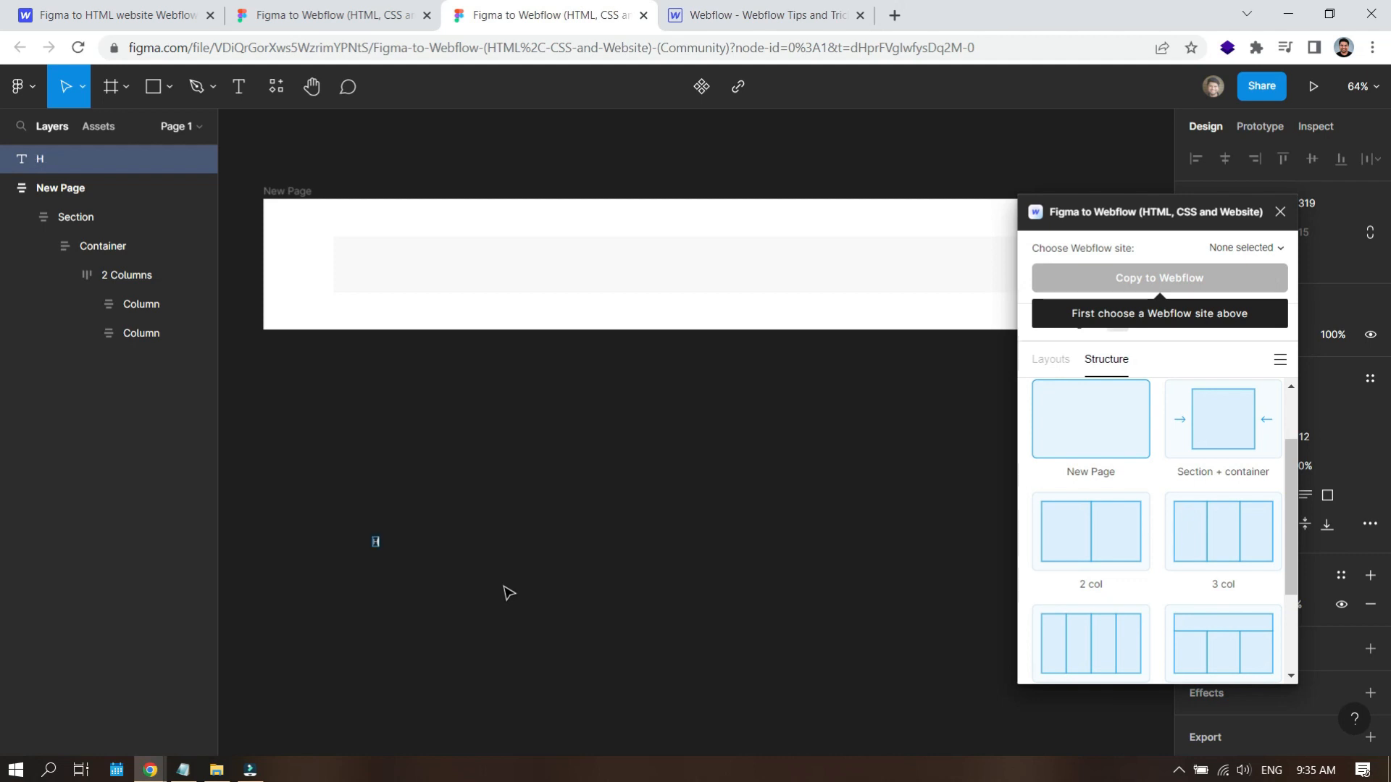
text(eading 1)
key(Escape)
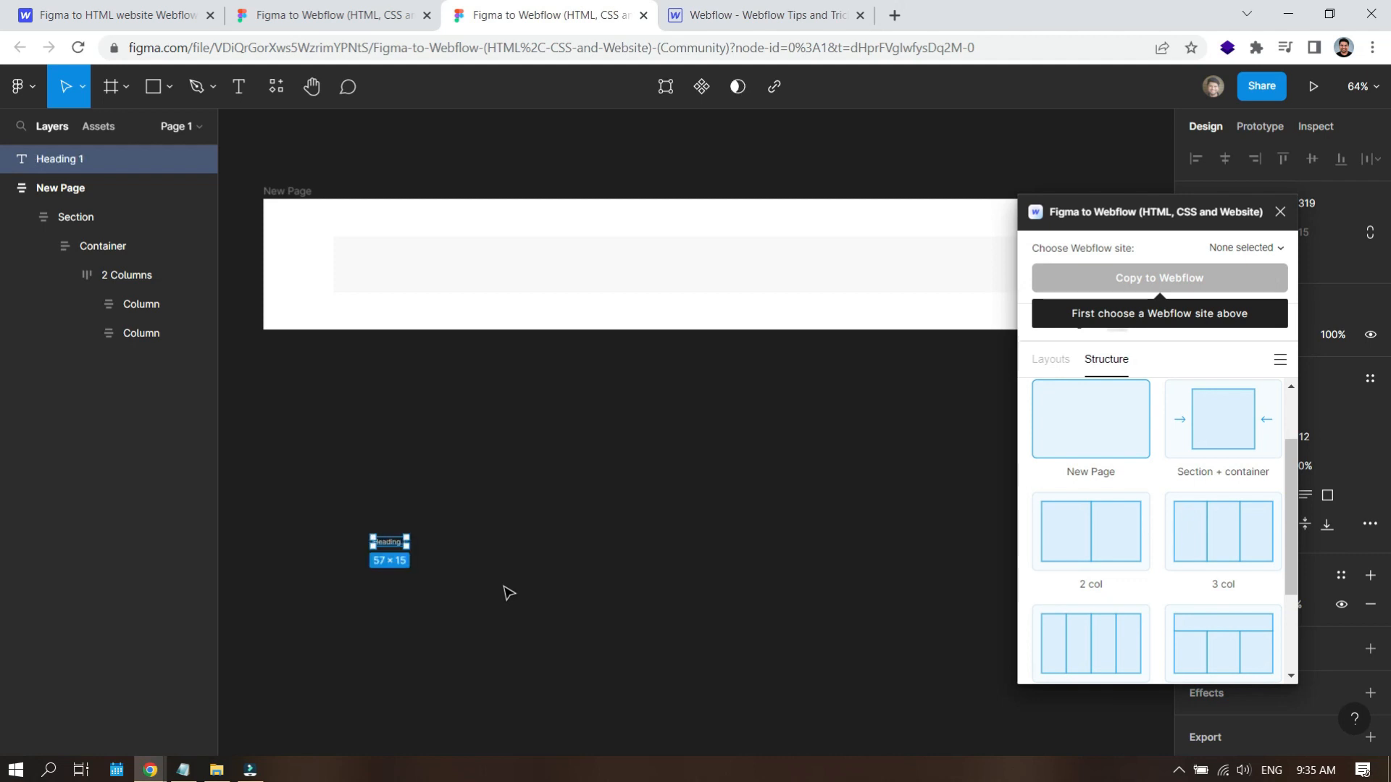
Set the Heading 1 text's font size to 64, moving the plugin window off the text properties.
drag(1164, 226, 1041, 226)
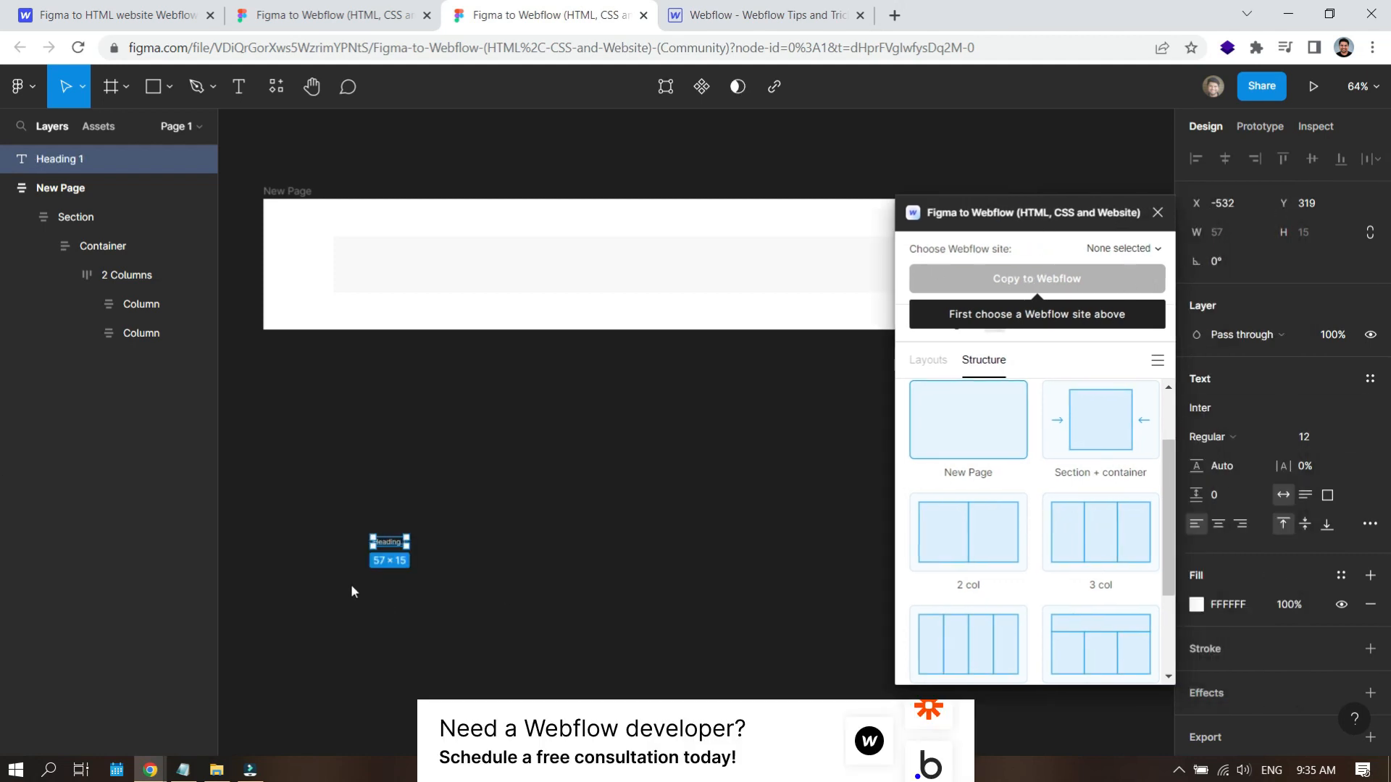
click(1351, 438)
click(1326, 677)
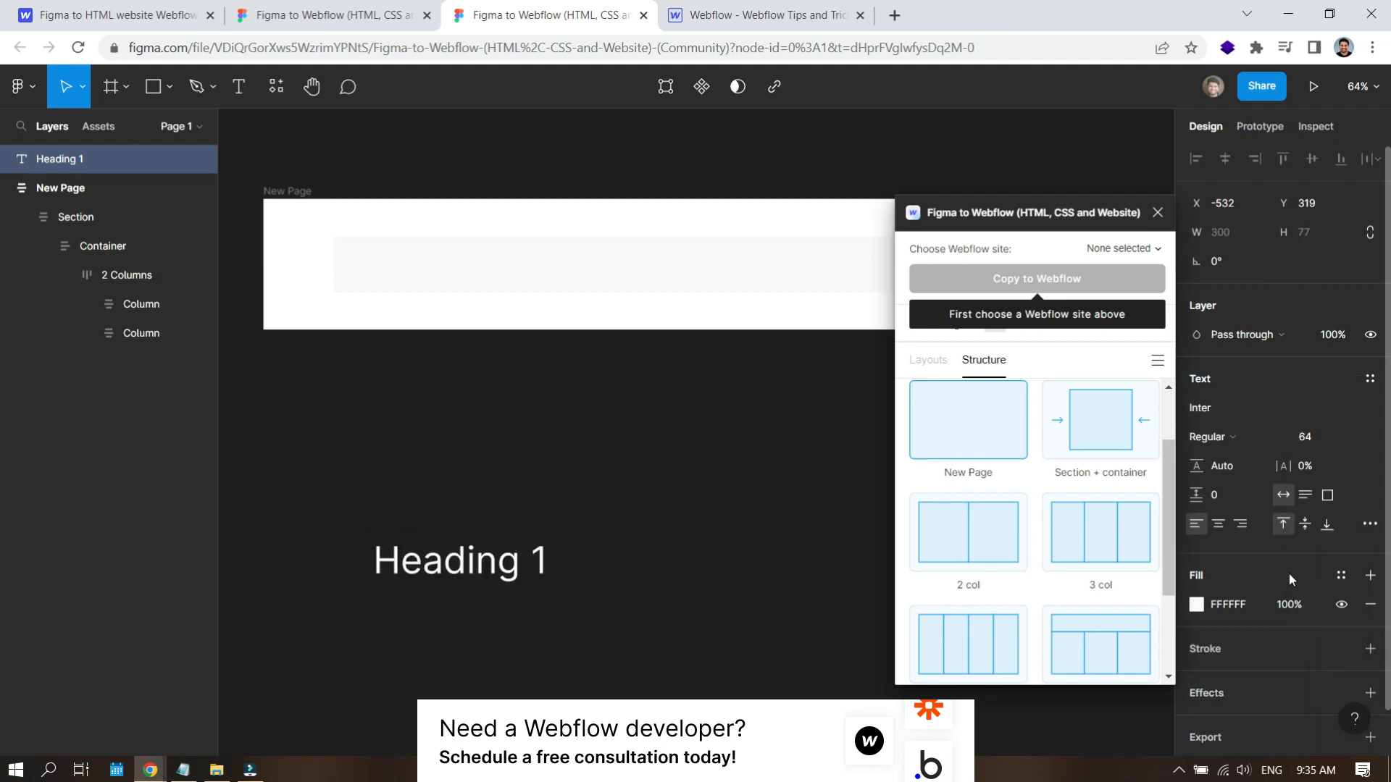
Set the New Page frame's fill to the Gray 2 colour style.
click(284, 193)
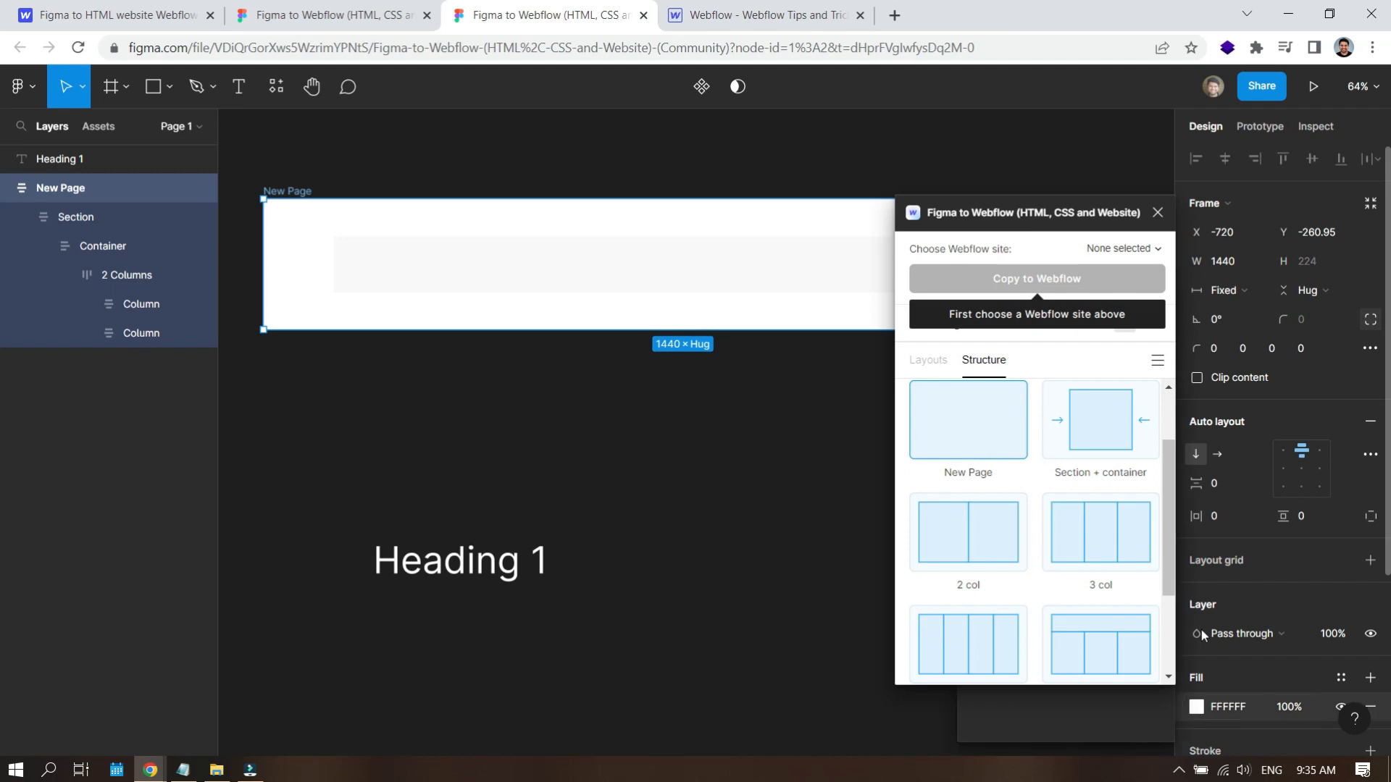
drag(1054, 221, 1045, 218)
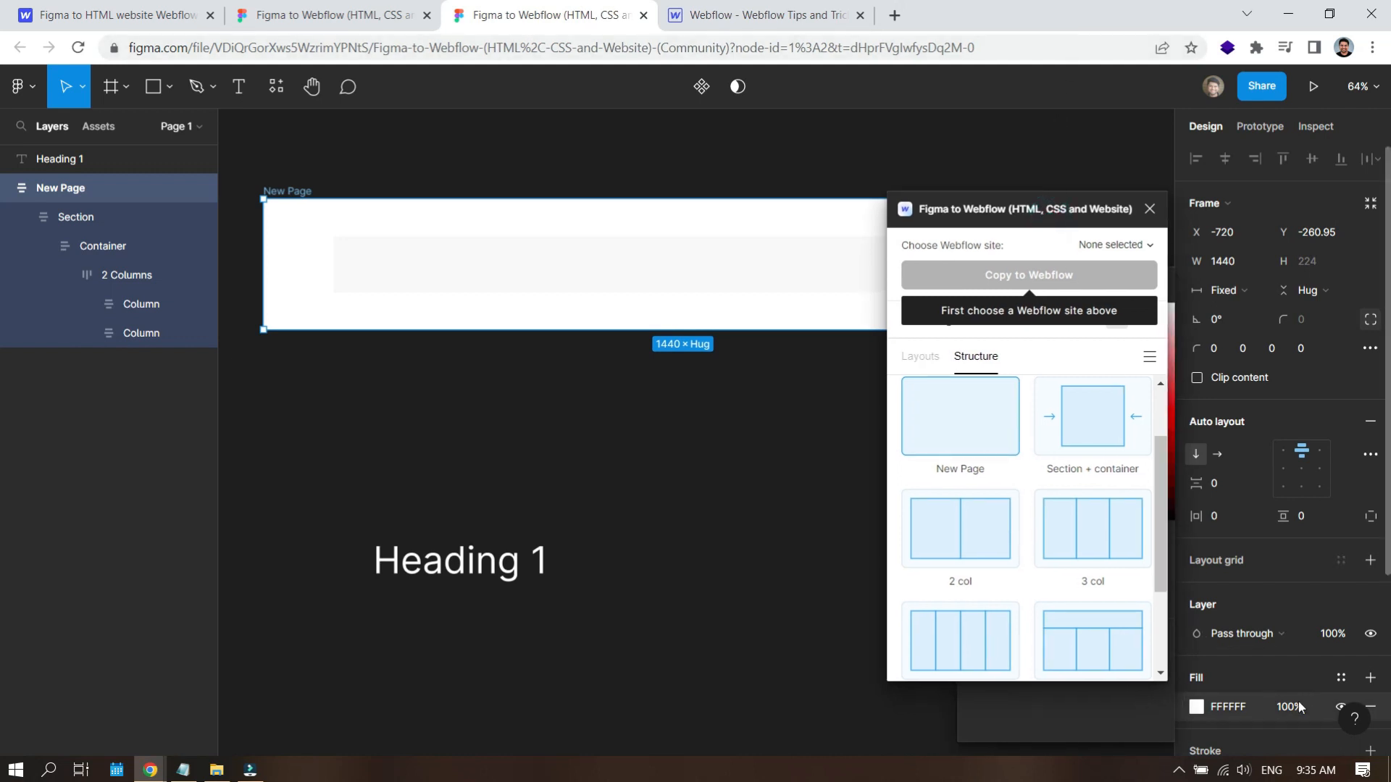
click(1341, 677)
click(1265, 686)
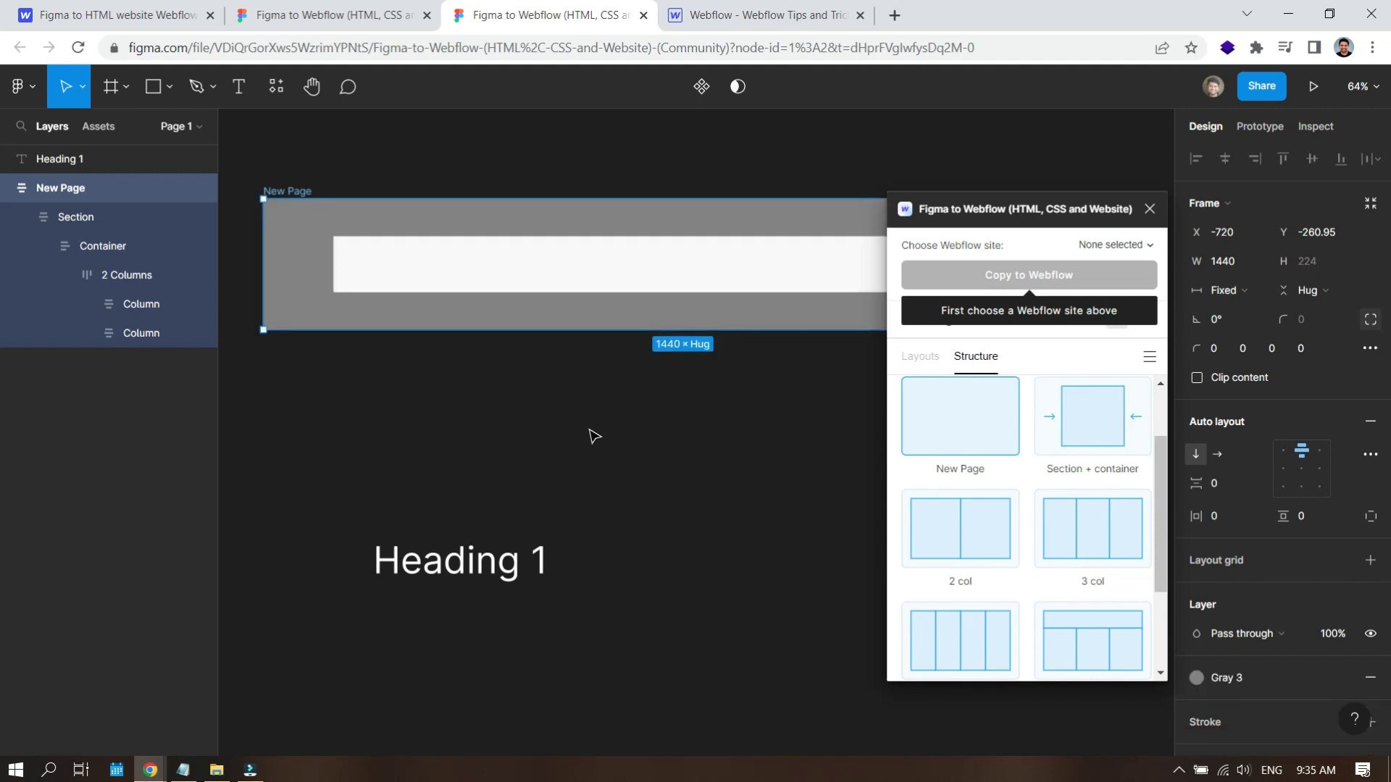
click(1231, 678)
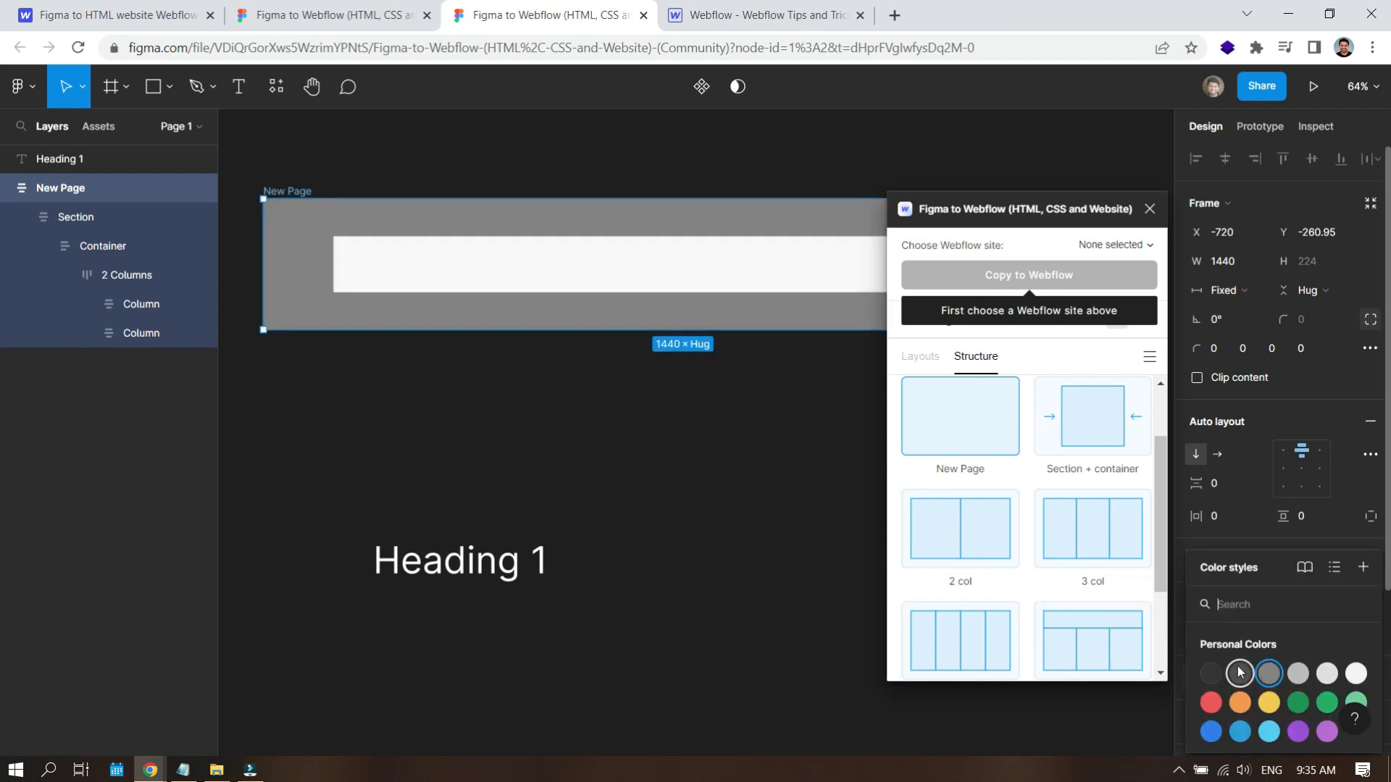
click(1238, 670)
Move the Heading 1 text into the first column of the 2 Columns frame and expand that column's layer.
click(460, 561)
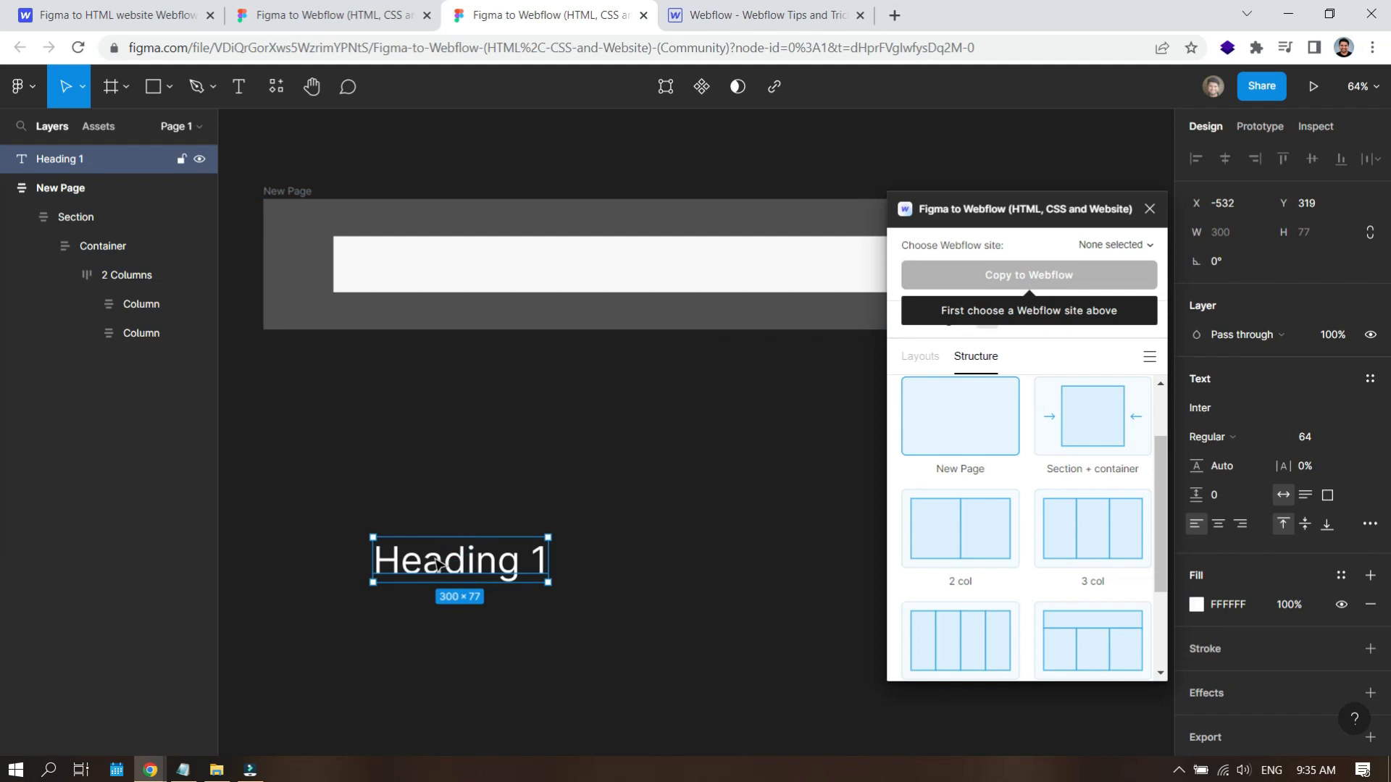
drag(421, 566, 400, 284)
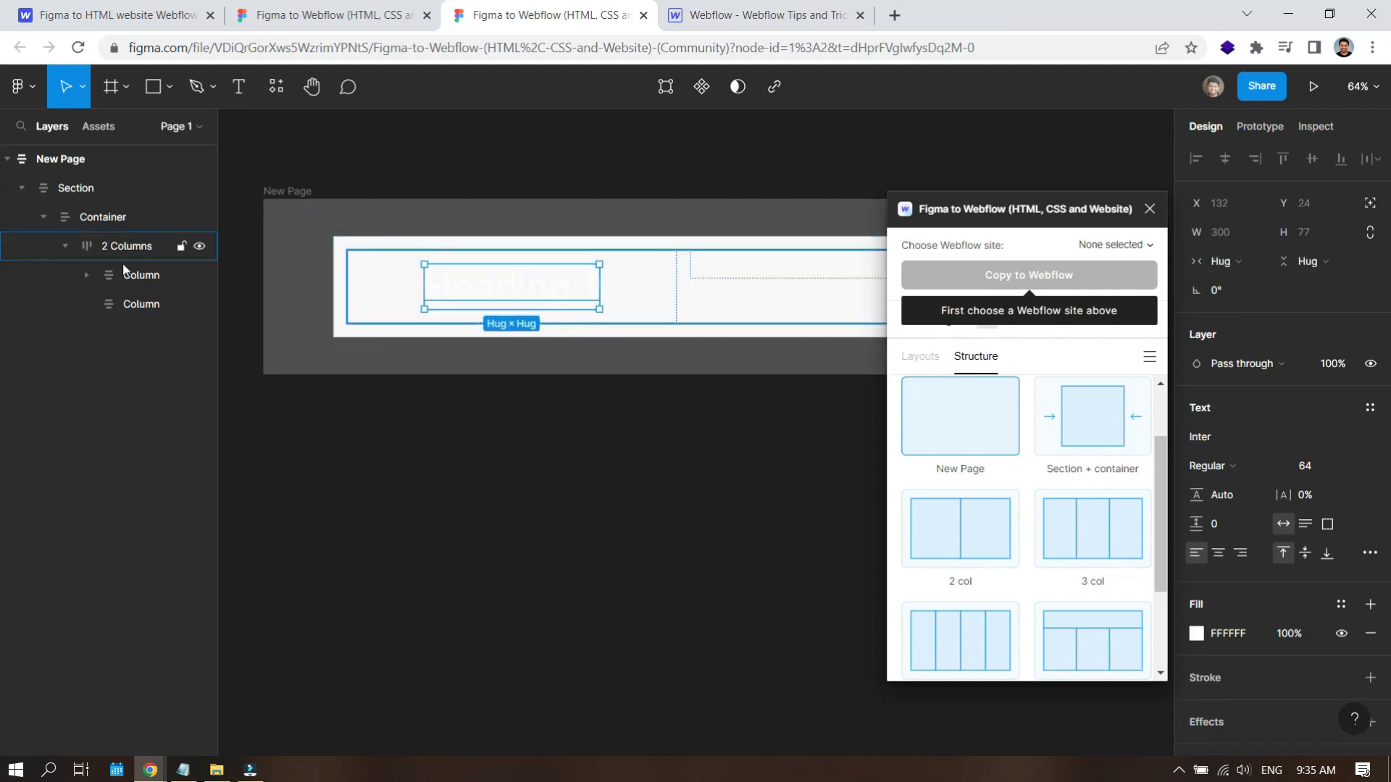
click(86, 276)
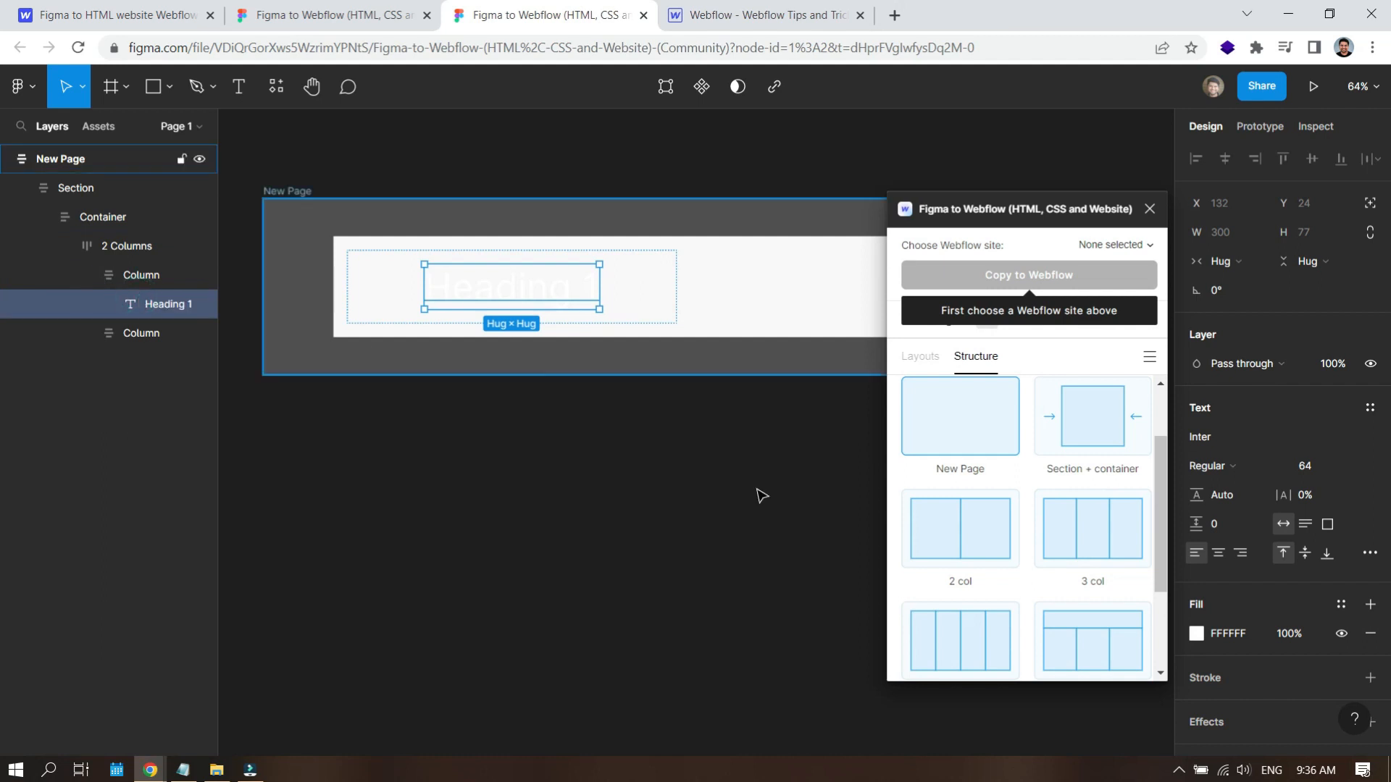
Replace the New Page frame's Gray 2 fill with white FFFFFF.
click(300, 190)
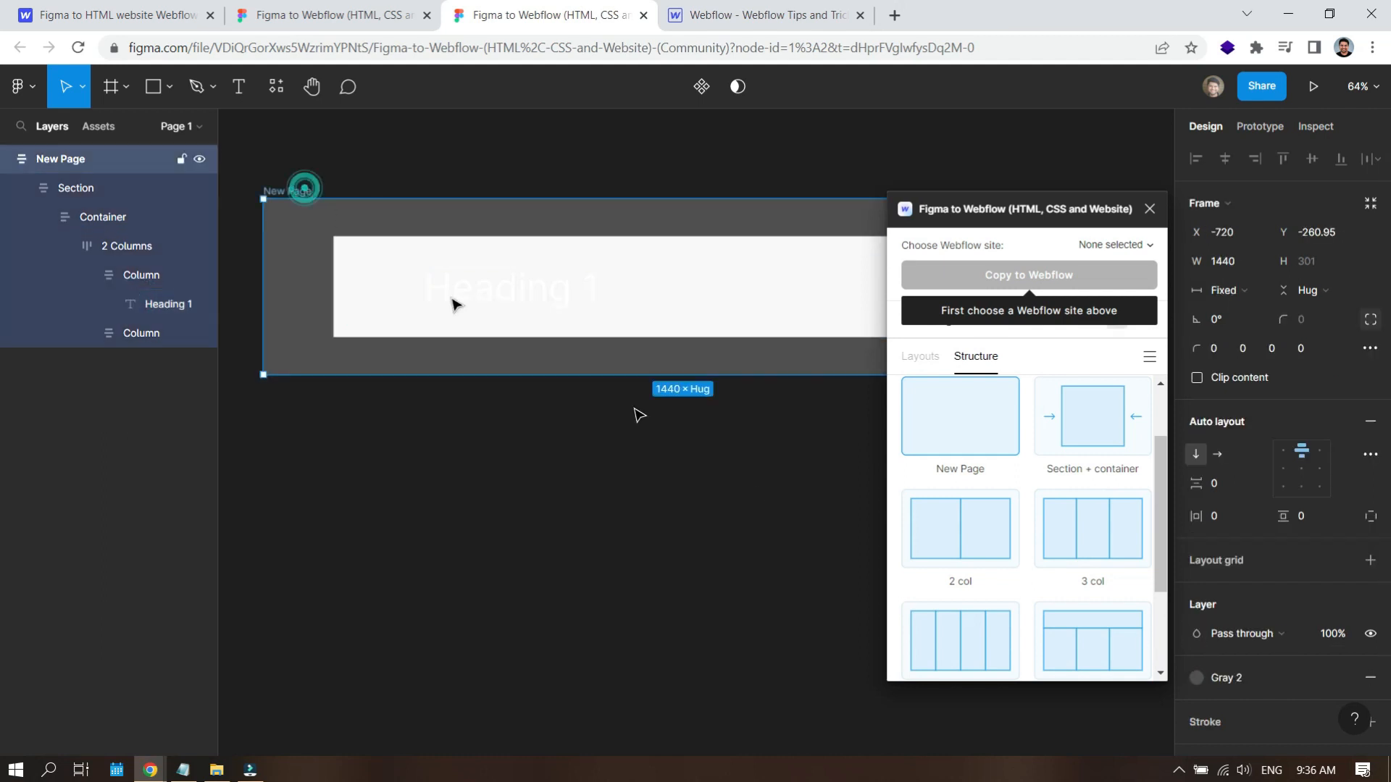
click(1370, 677)
click(1194, 678)
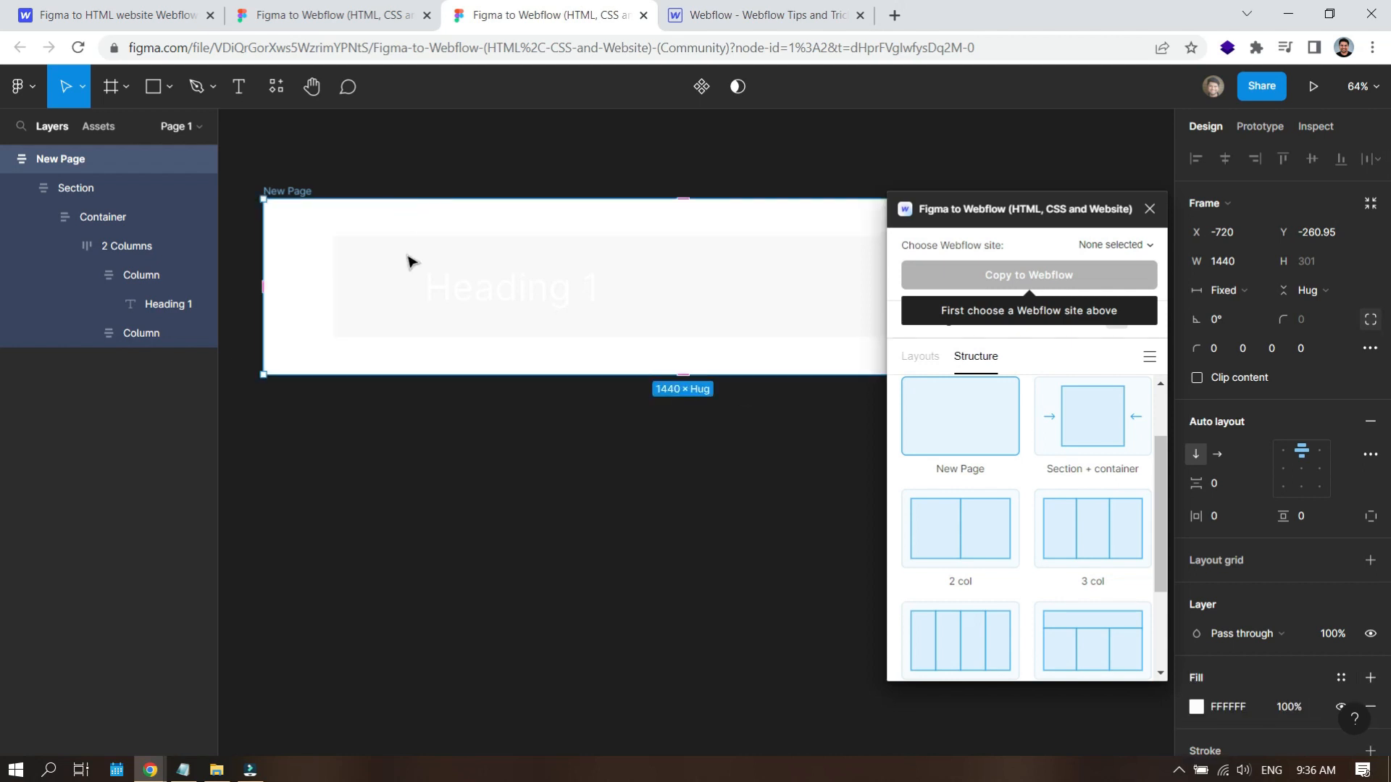
Apply the Gray 1 colour style to the Heading 1 text's fill.
click(439, 278)
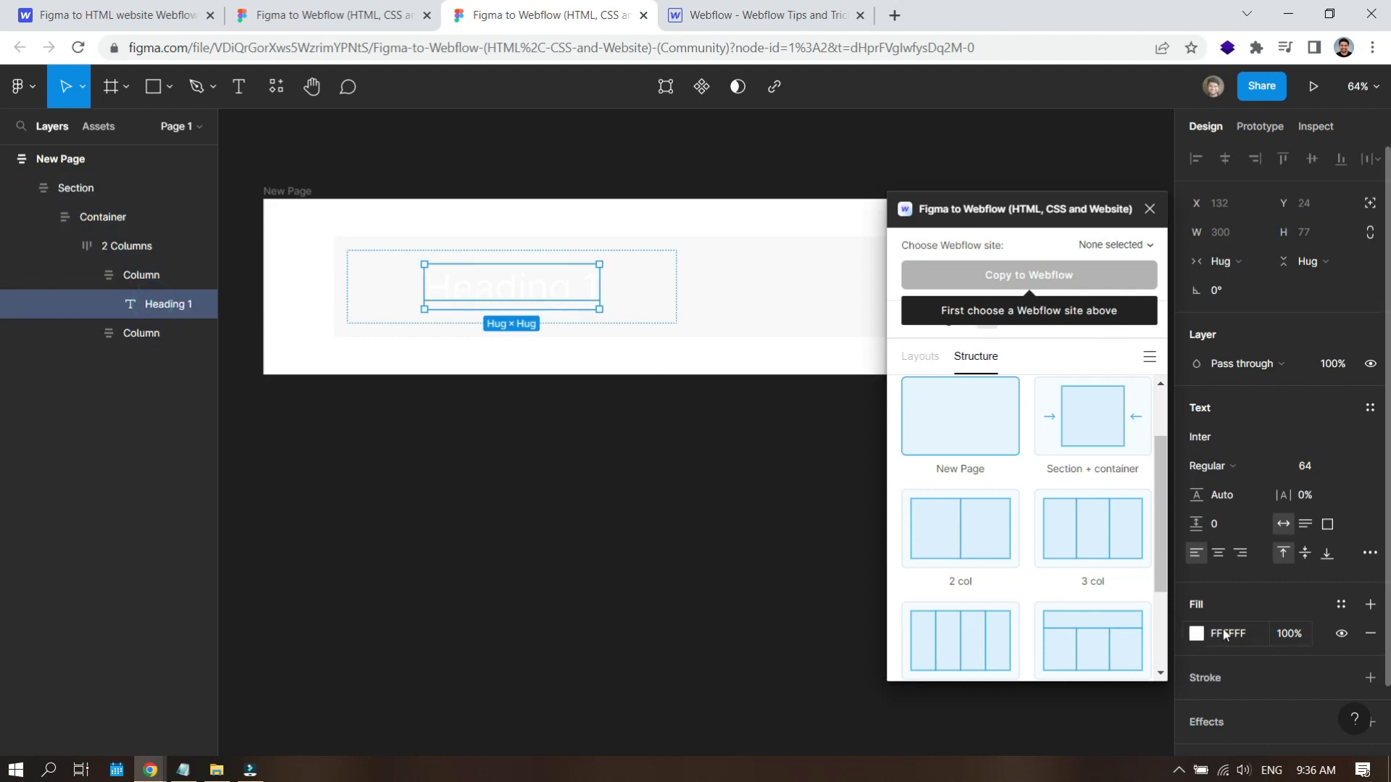
click(1197, 634)
click(1340, 604)
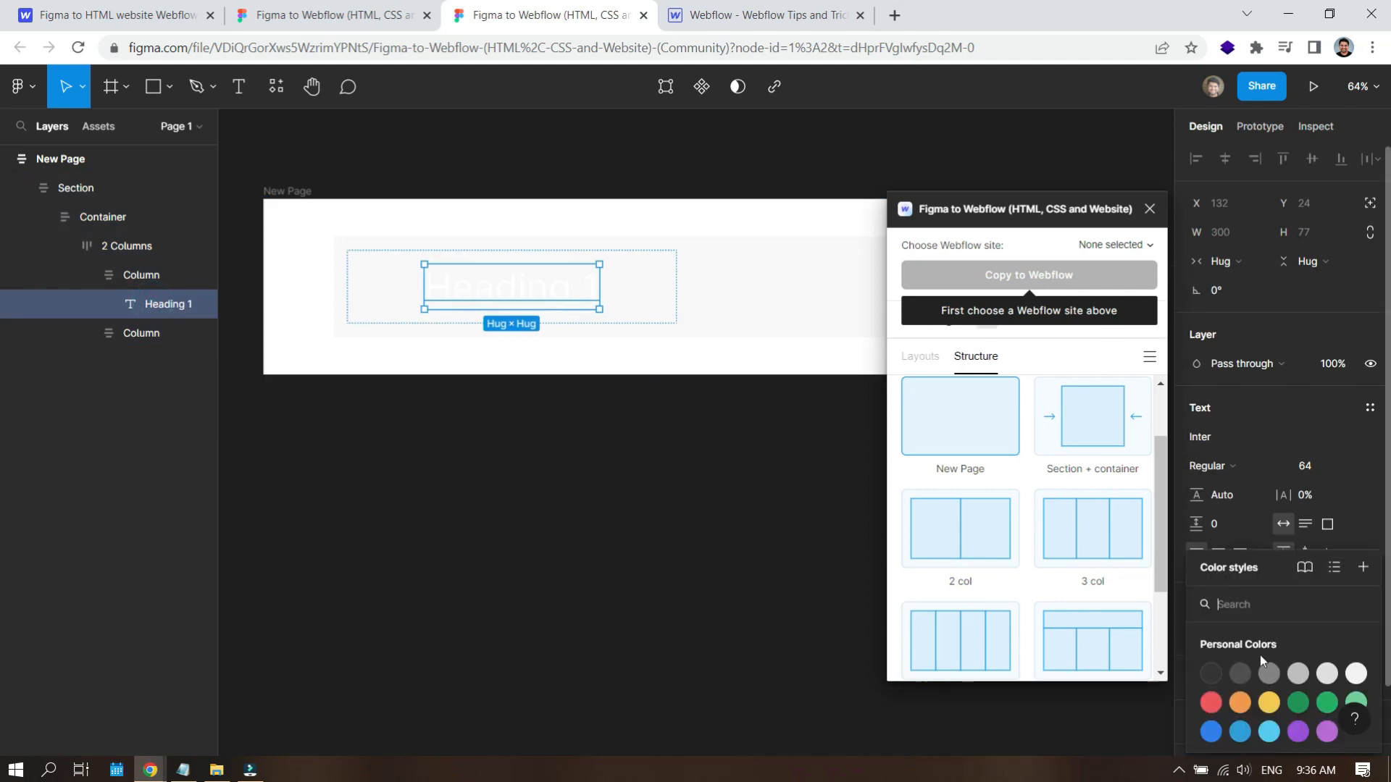
click(1211, 672)
click(463, 283)
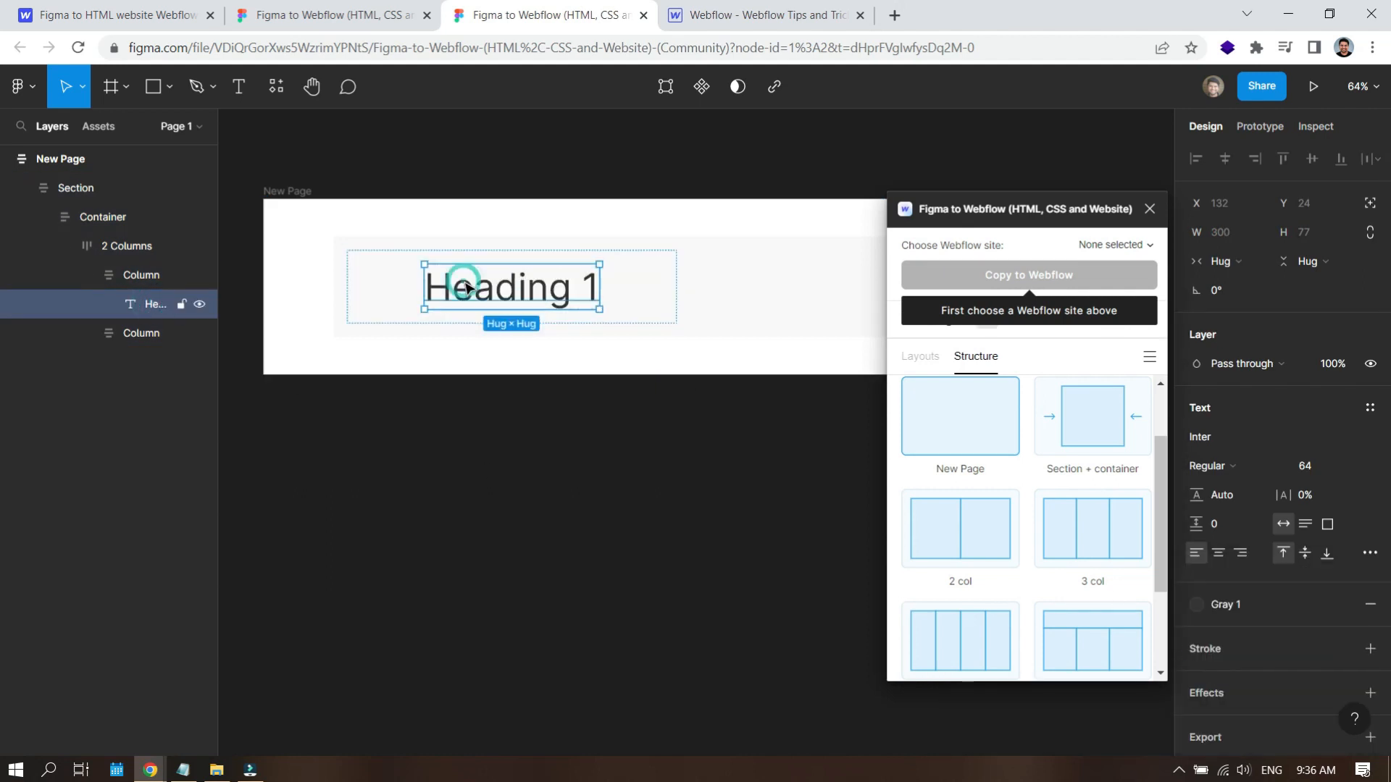
Add a text layer reading "this is my paragraph" on the empty canvas below the New Page frame.
click(239, 86)
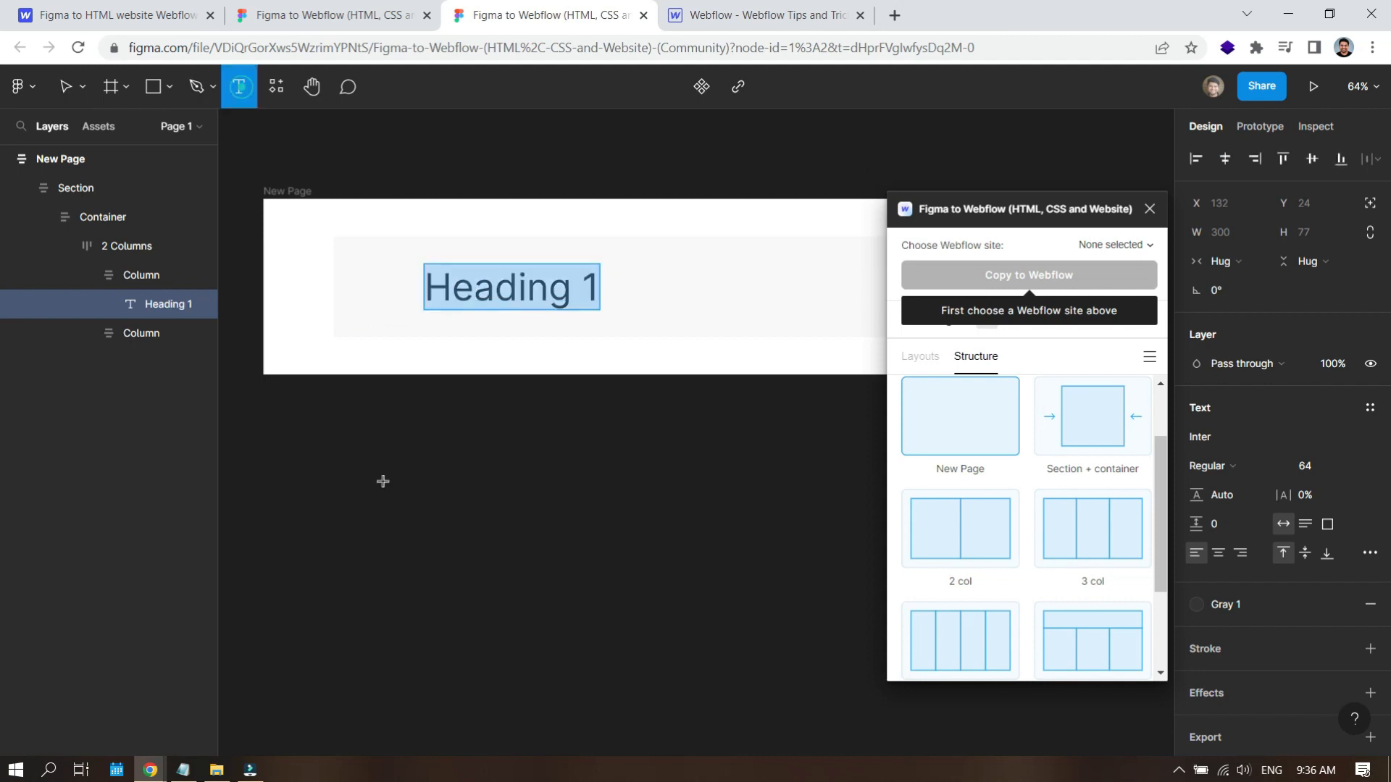
click(417, 578)
text(thi)
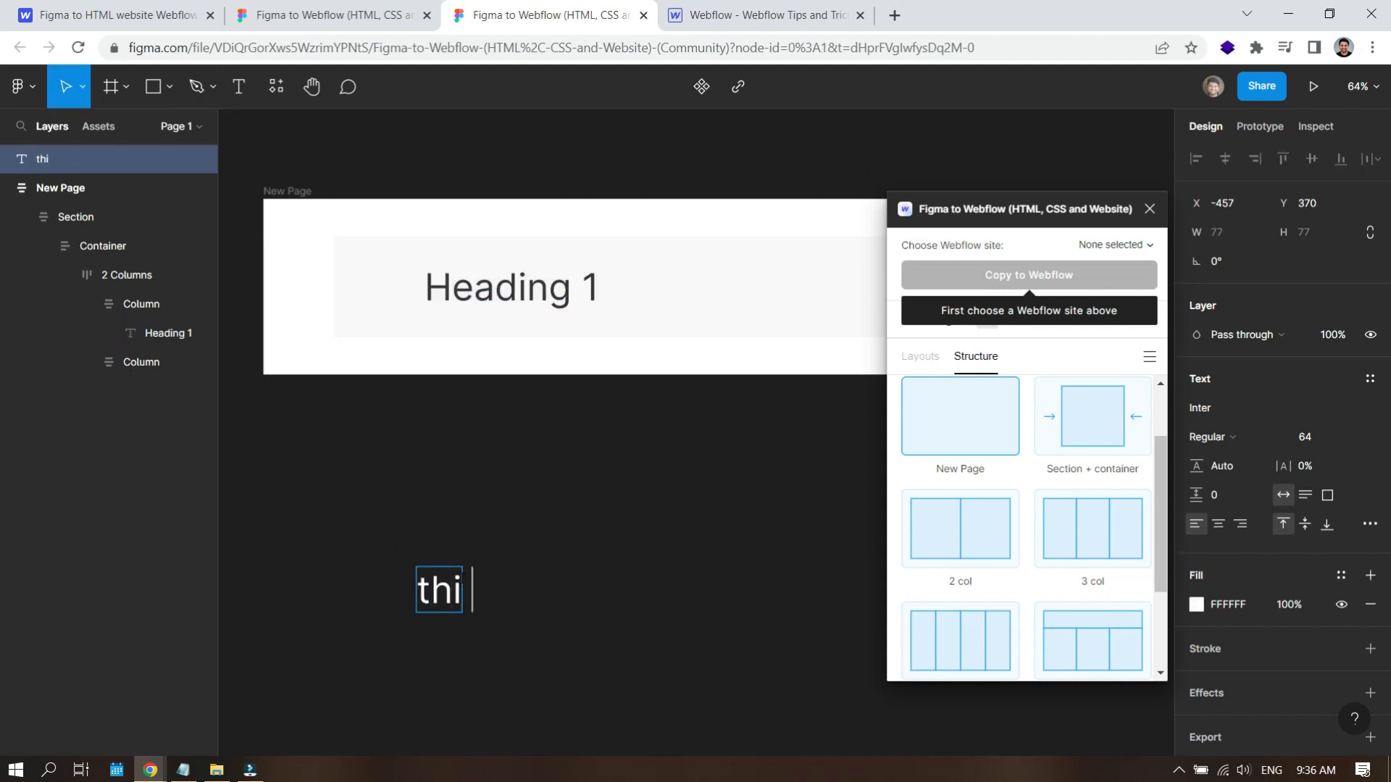
text(s is my)
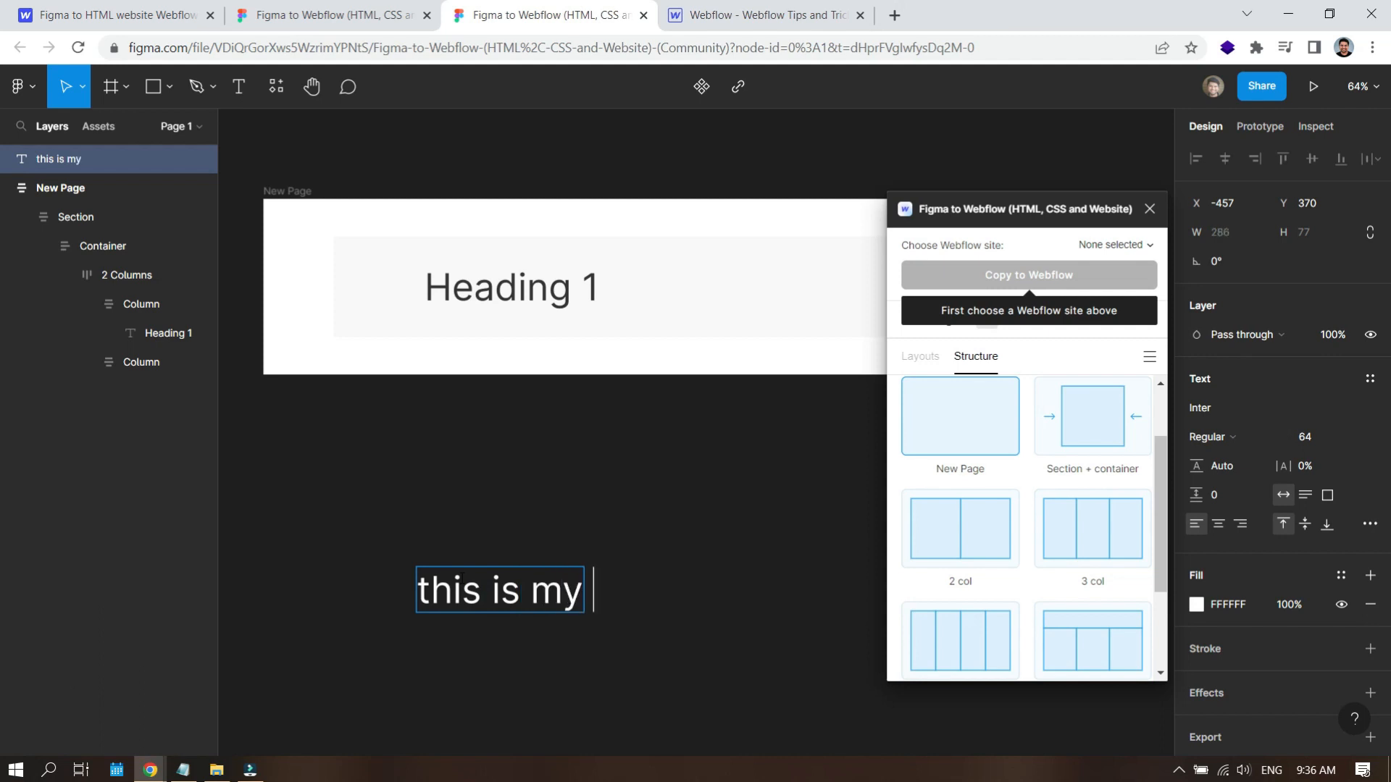
text( paragraph)
key(Escape)
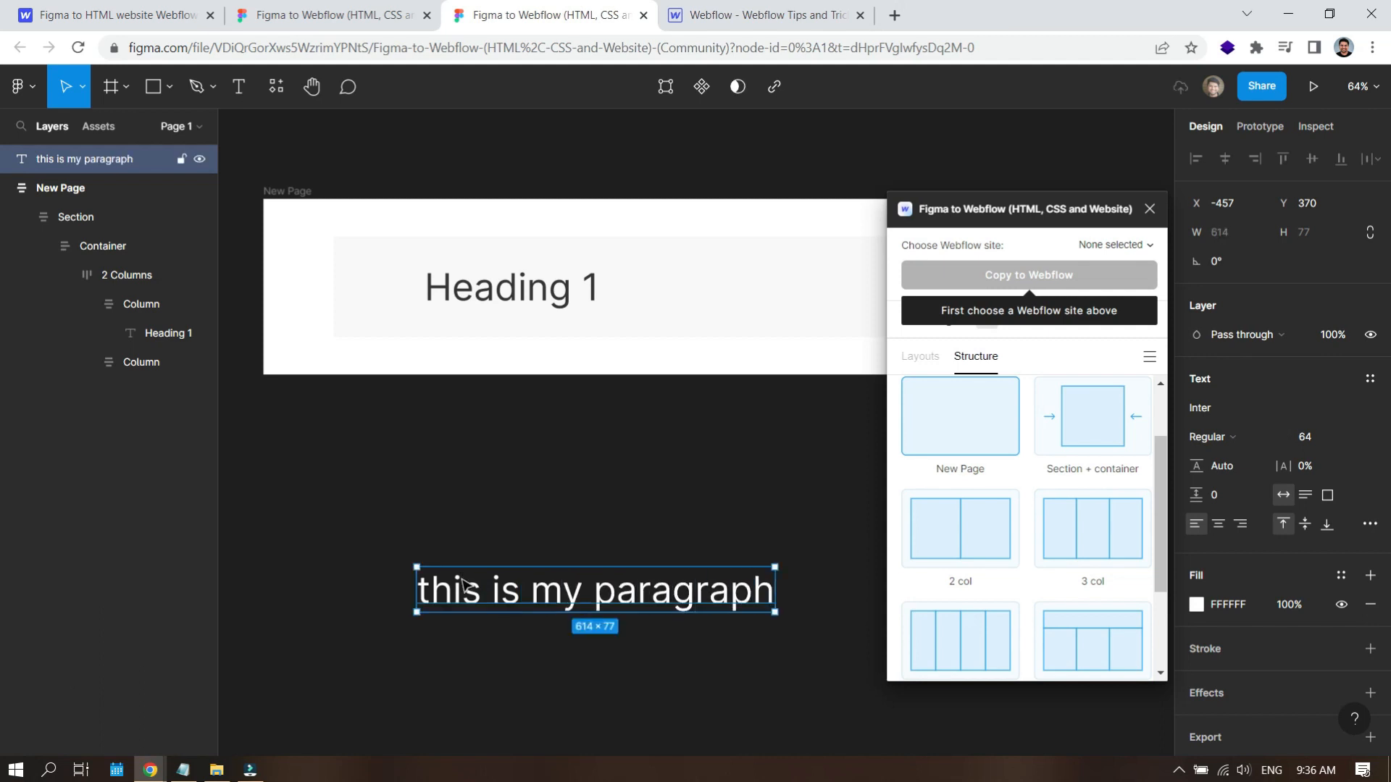
Reduce the paragraph text's font size to 24.
click(1363, 438)
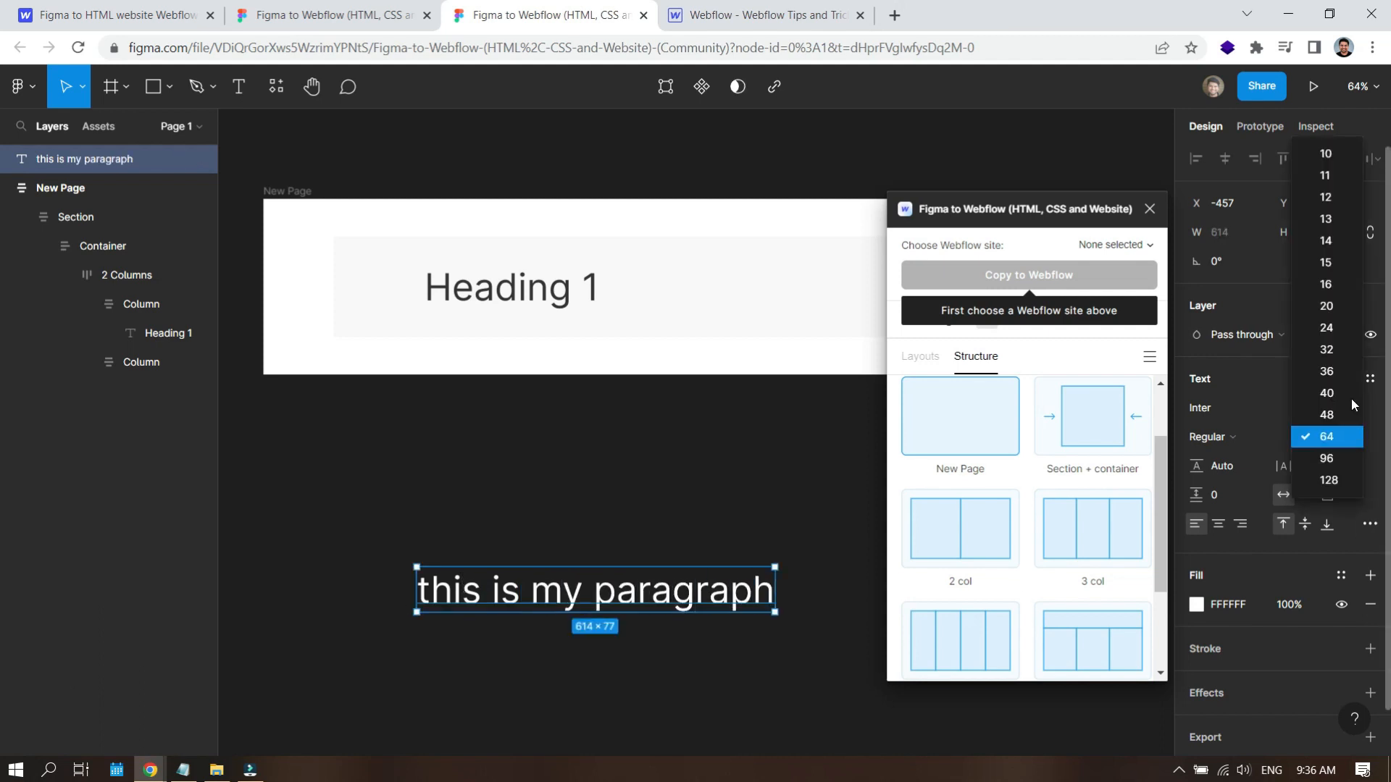
click(1347, 354)
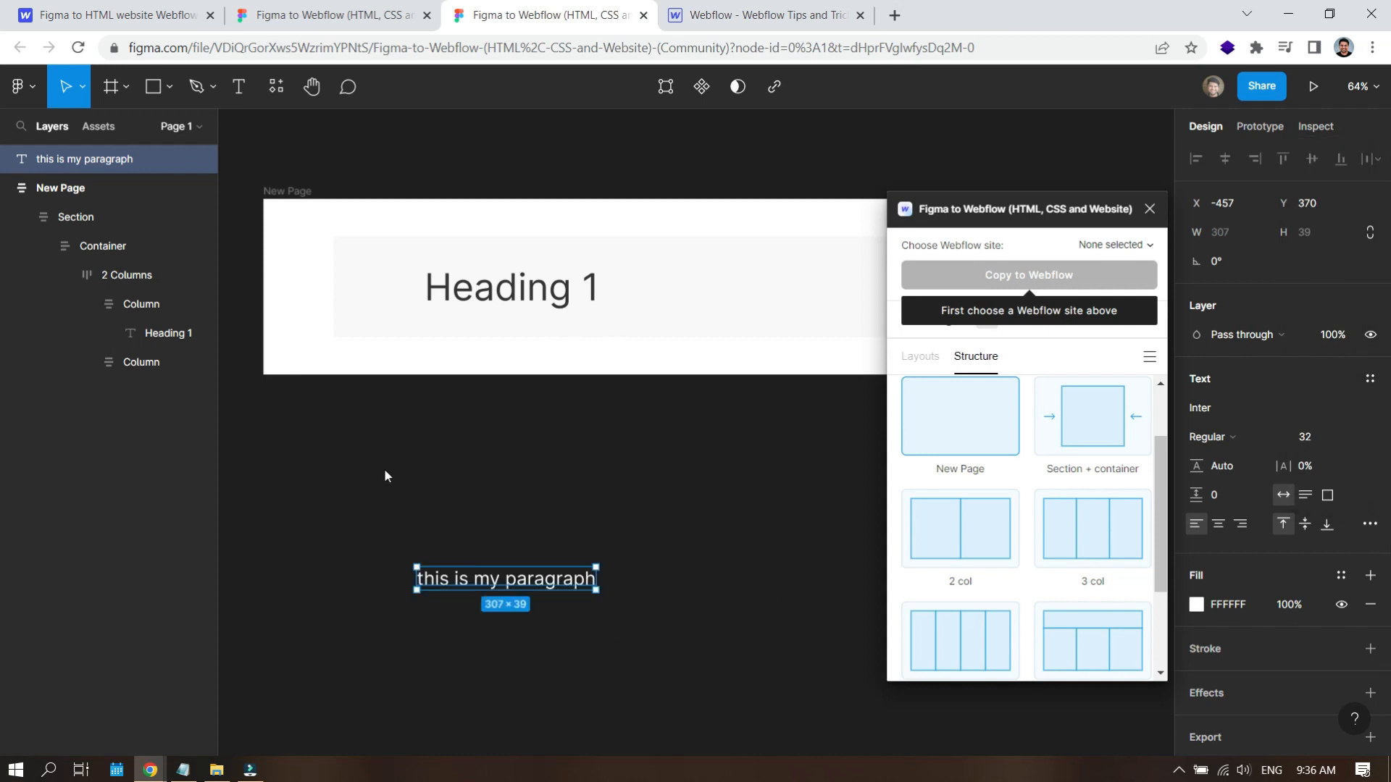
click(1361, 438)
click(1352, 413)
click(391, 540)
Move the paragraph text below Heading 1 in the first column and give it the Gray 2 colour style.
drag(456, 577, 484, 319)
click(1340, 604)
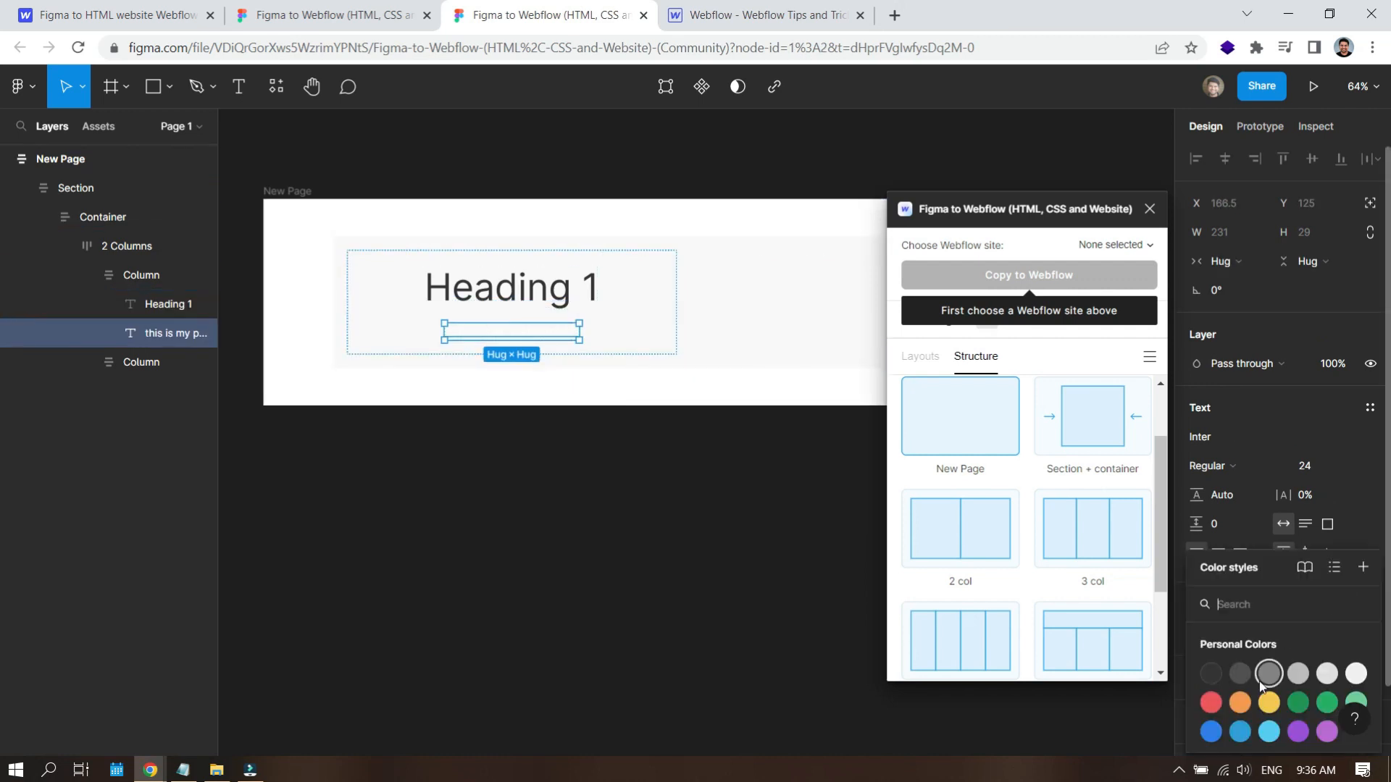
click(1247, 677)
click(457, 510)
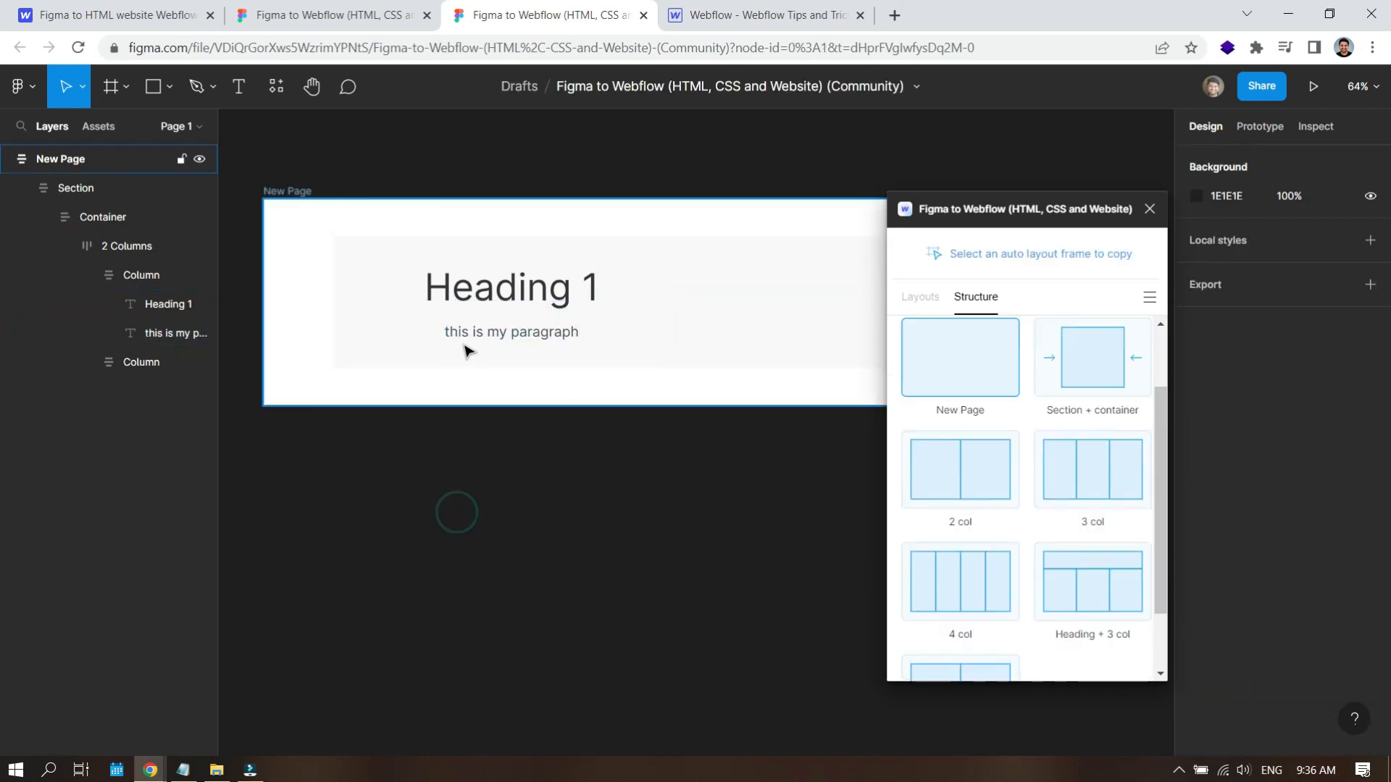
click(476, 332)
click(475, 507)
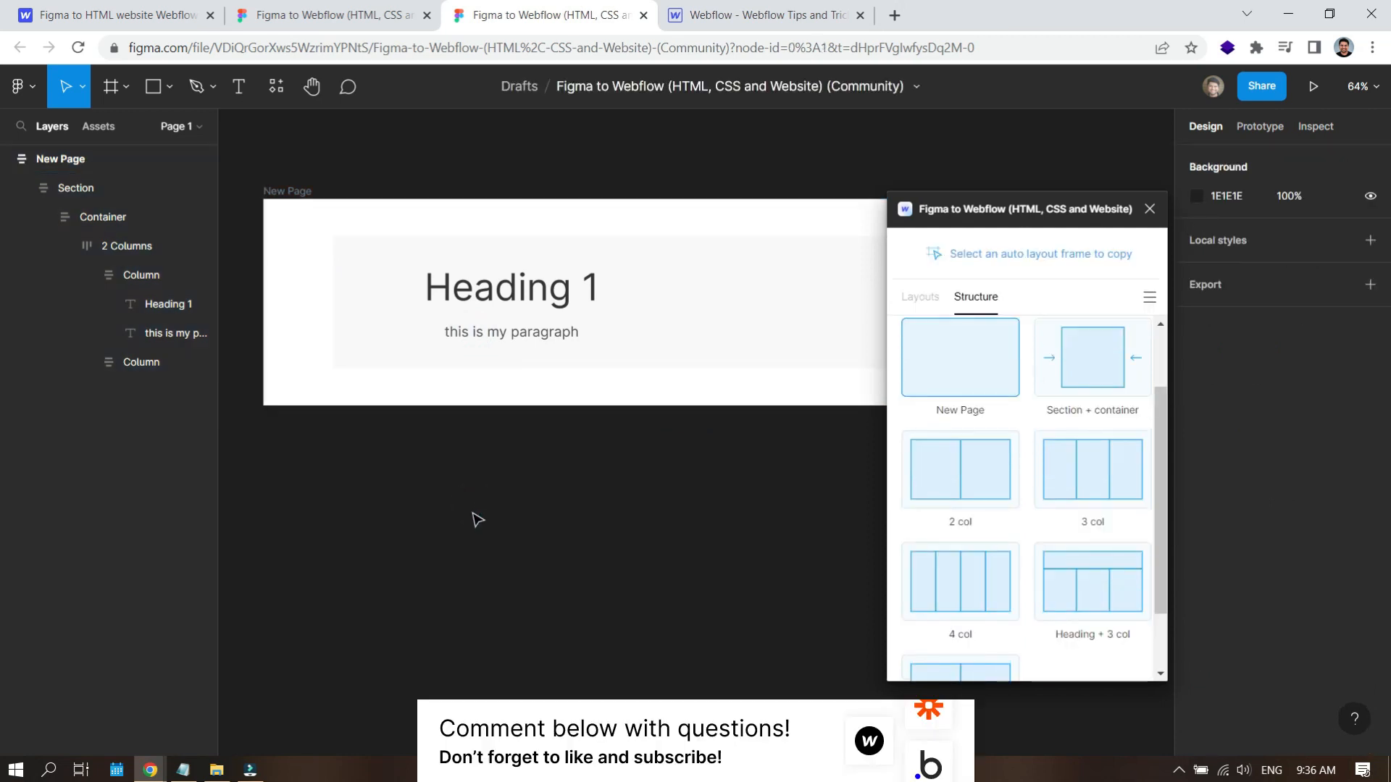
Add a text layer reading "get started" on the empty canvas below the New Page frame.
key(t)
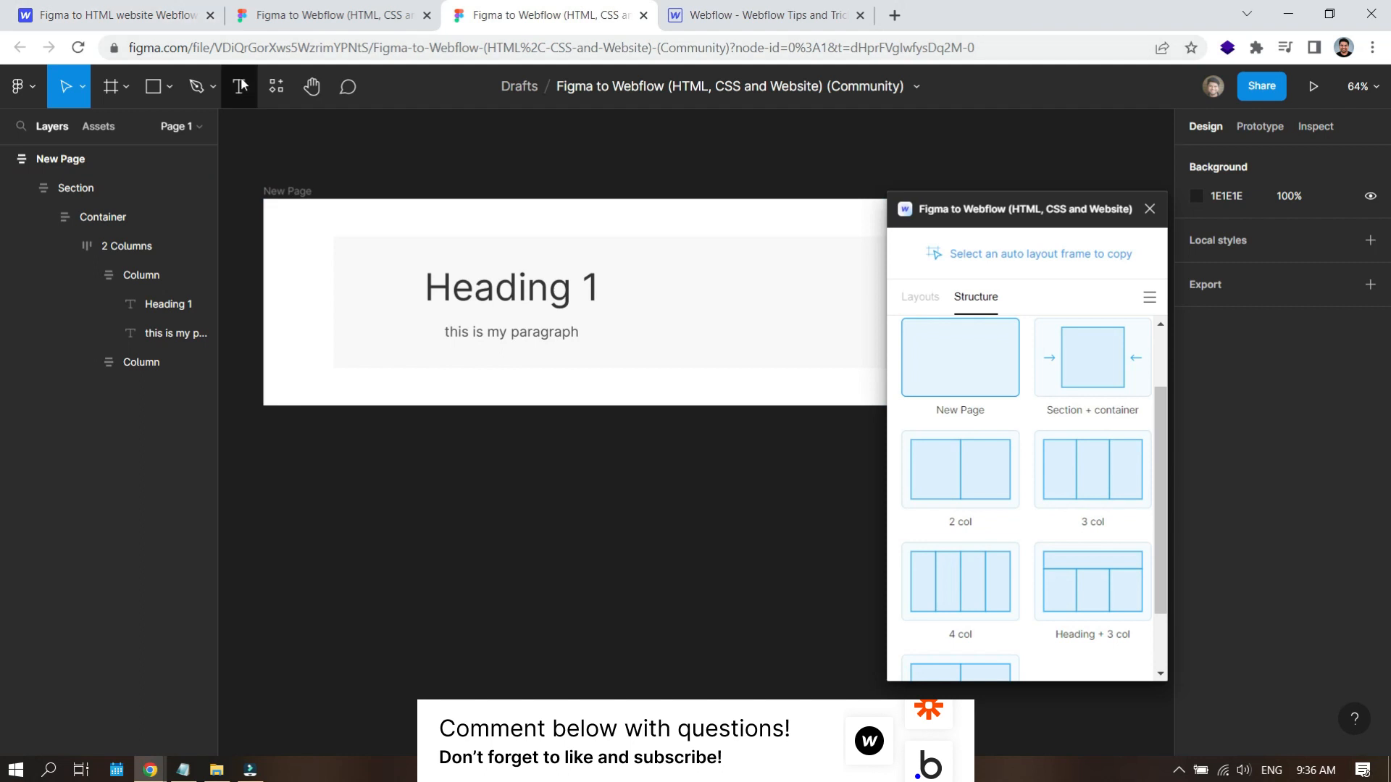
click(399, 476)
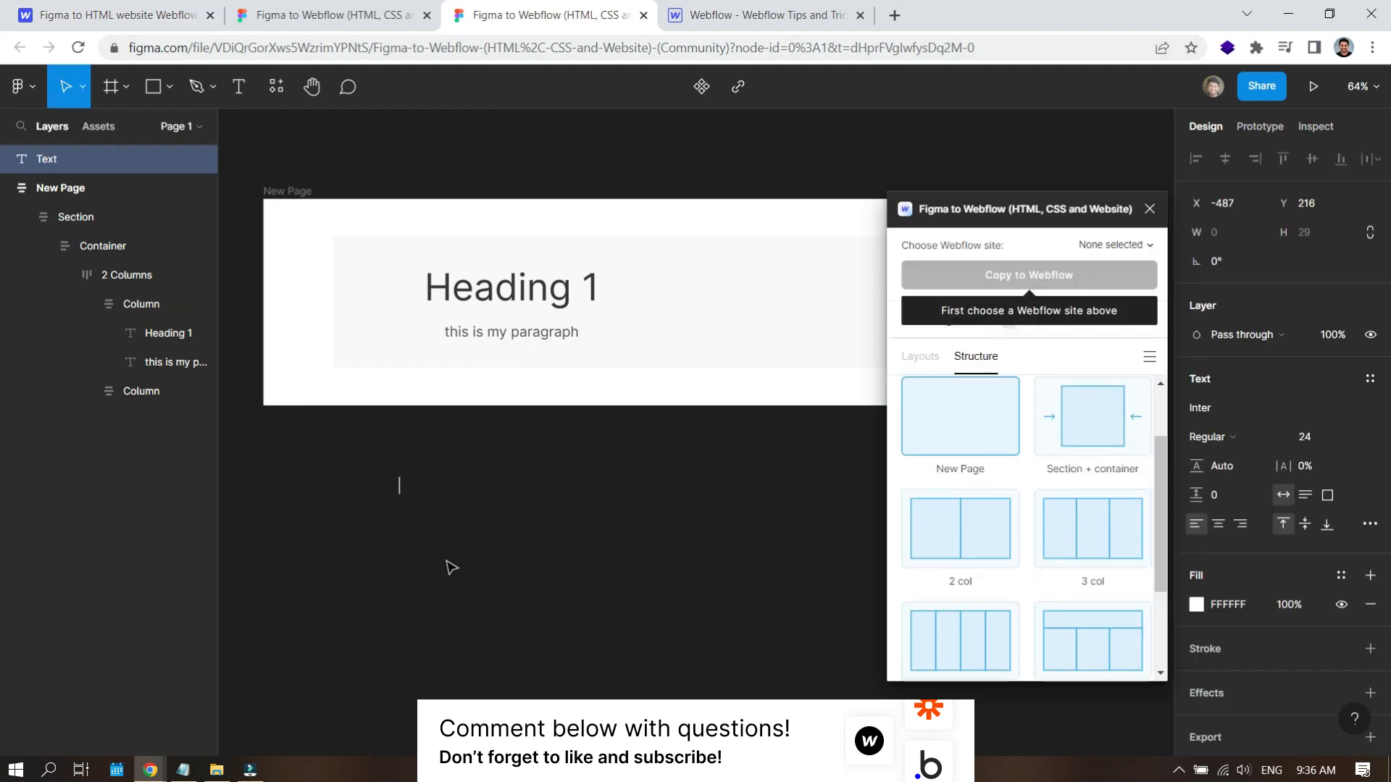
text(get started)
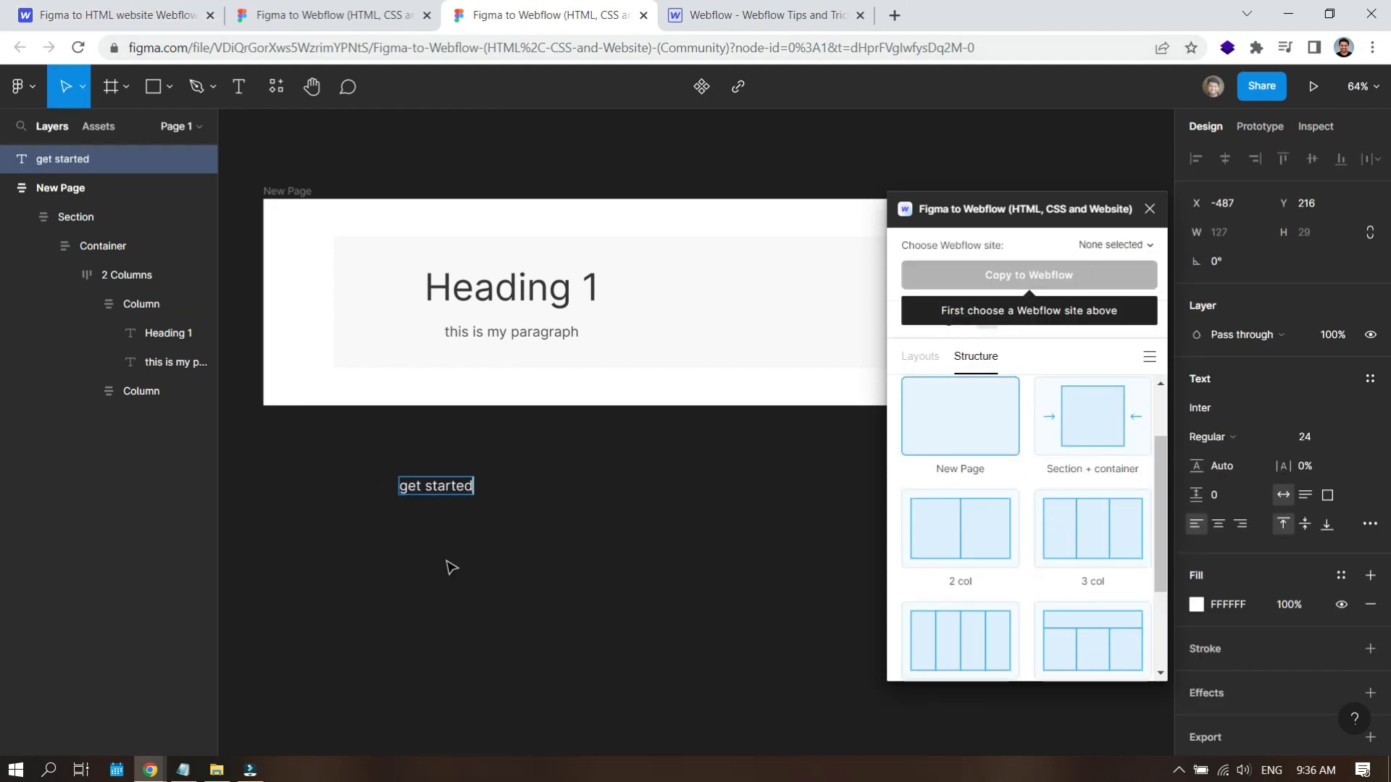
key(Escape)
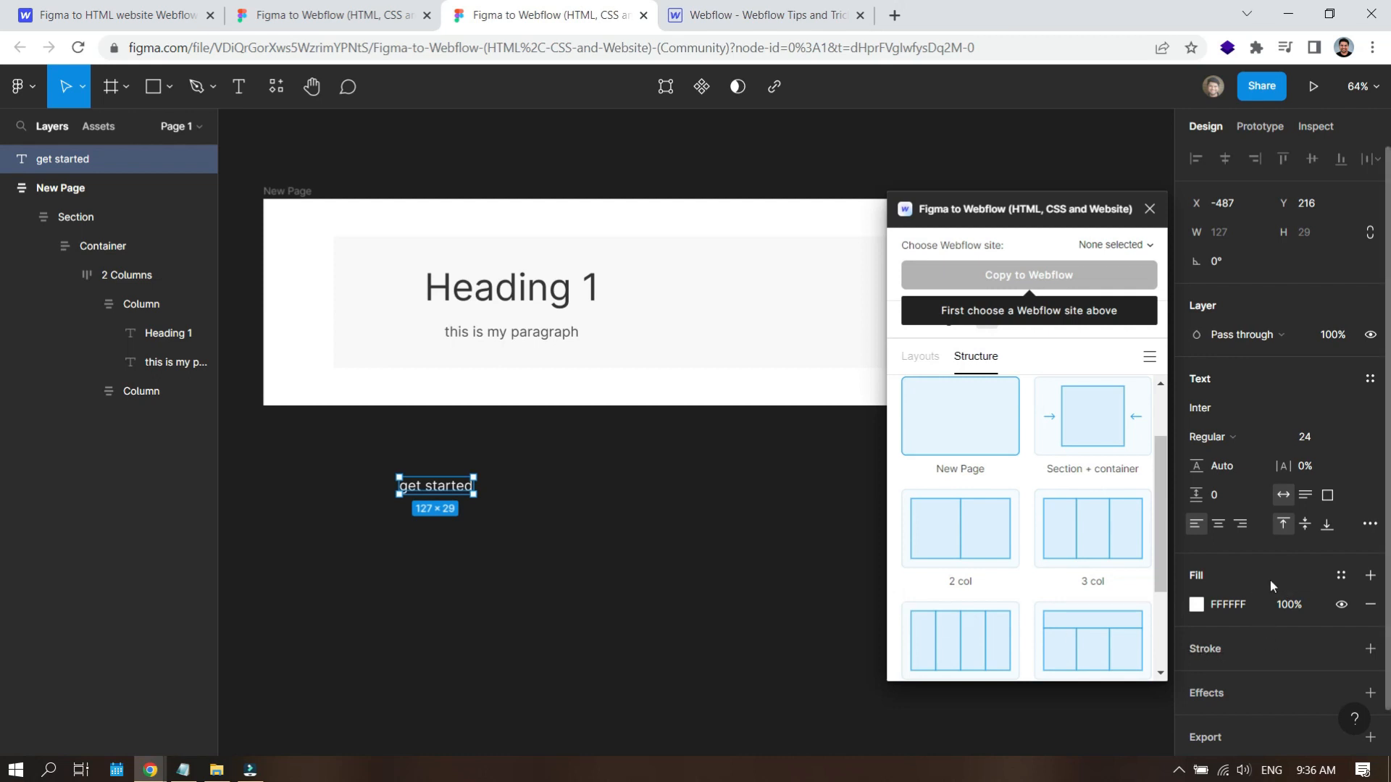
Wrap the "get started" text in an auto layout frame and move it below the paragraph in the first column.
right_click(444, 492)
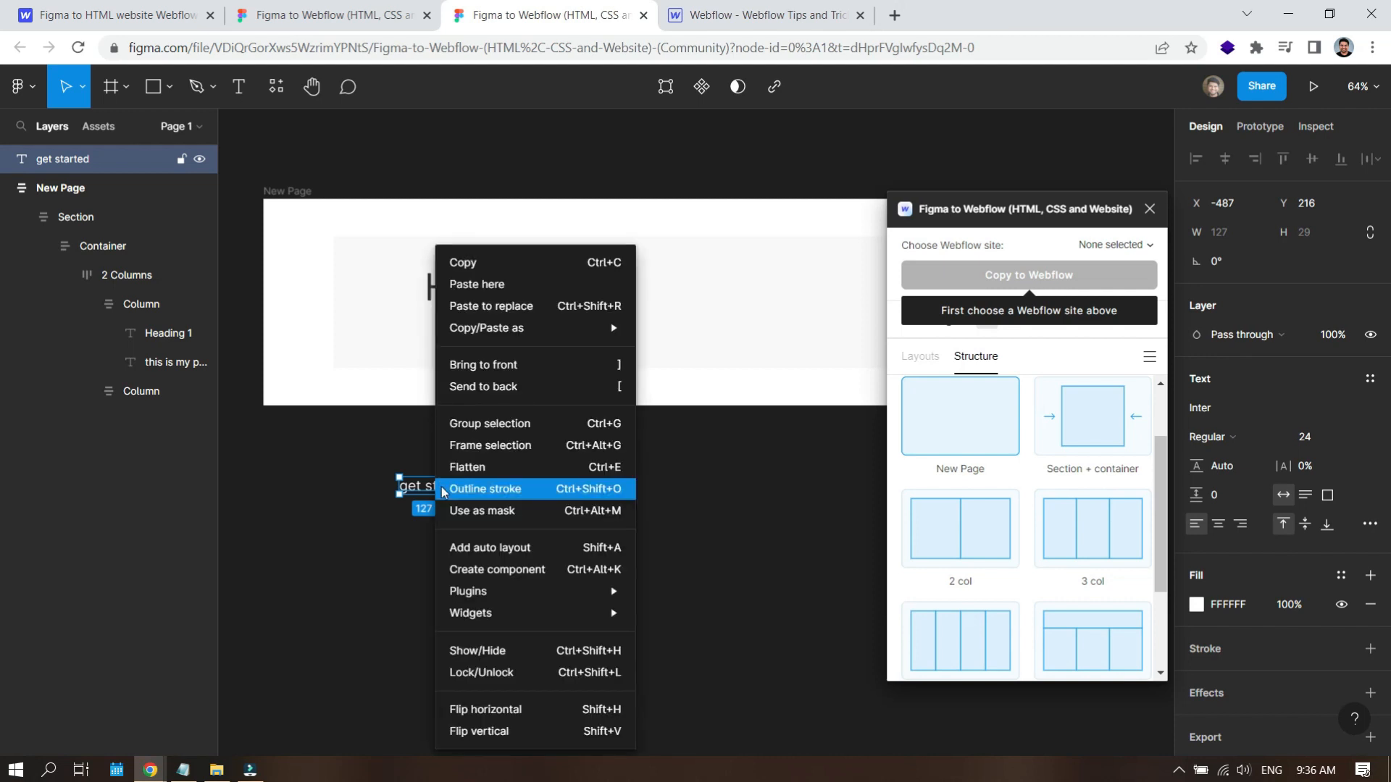
click(484, 547)
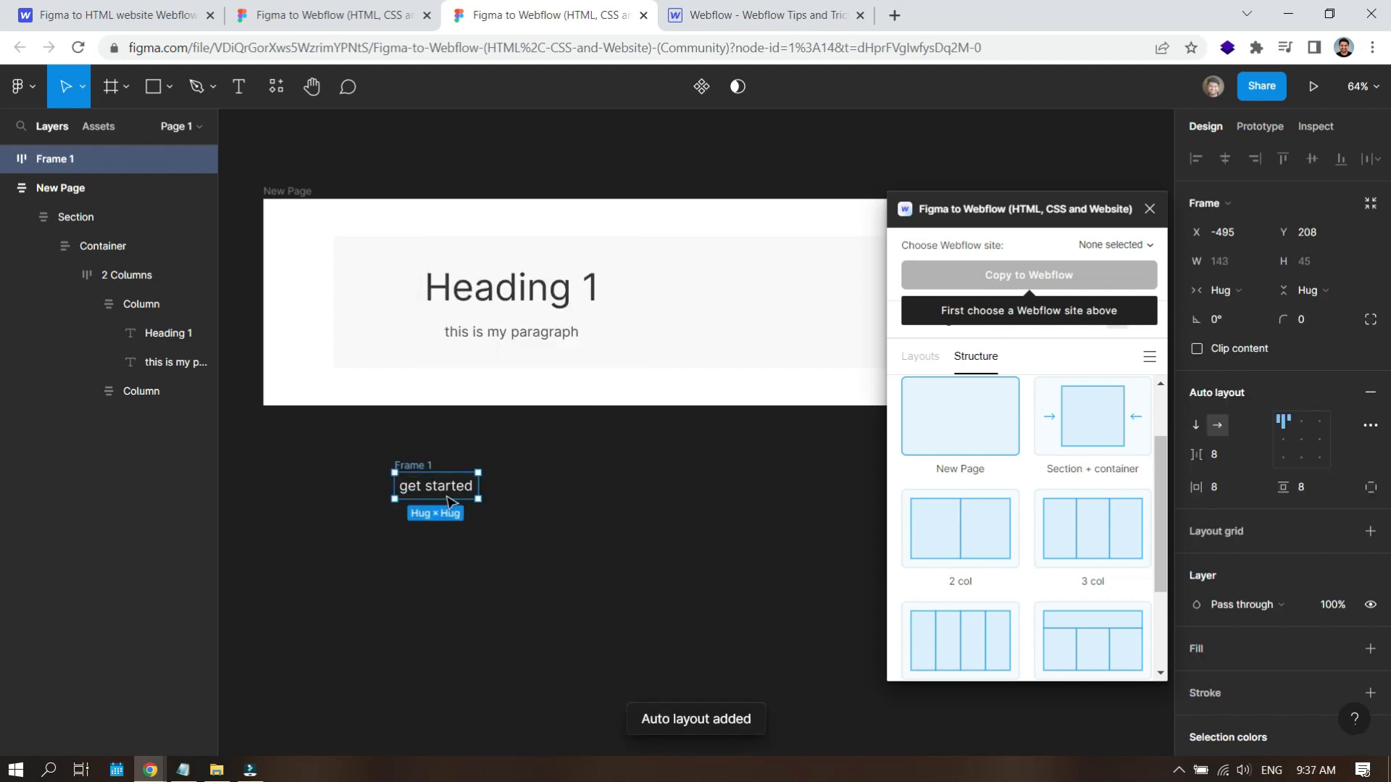
click(421, 465)
drag(423, 469, 505, 379)
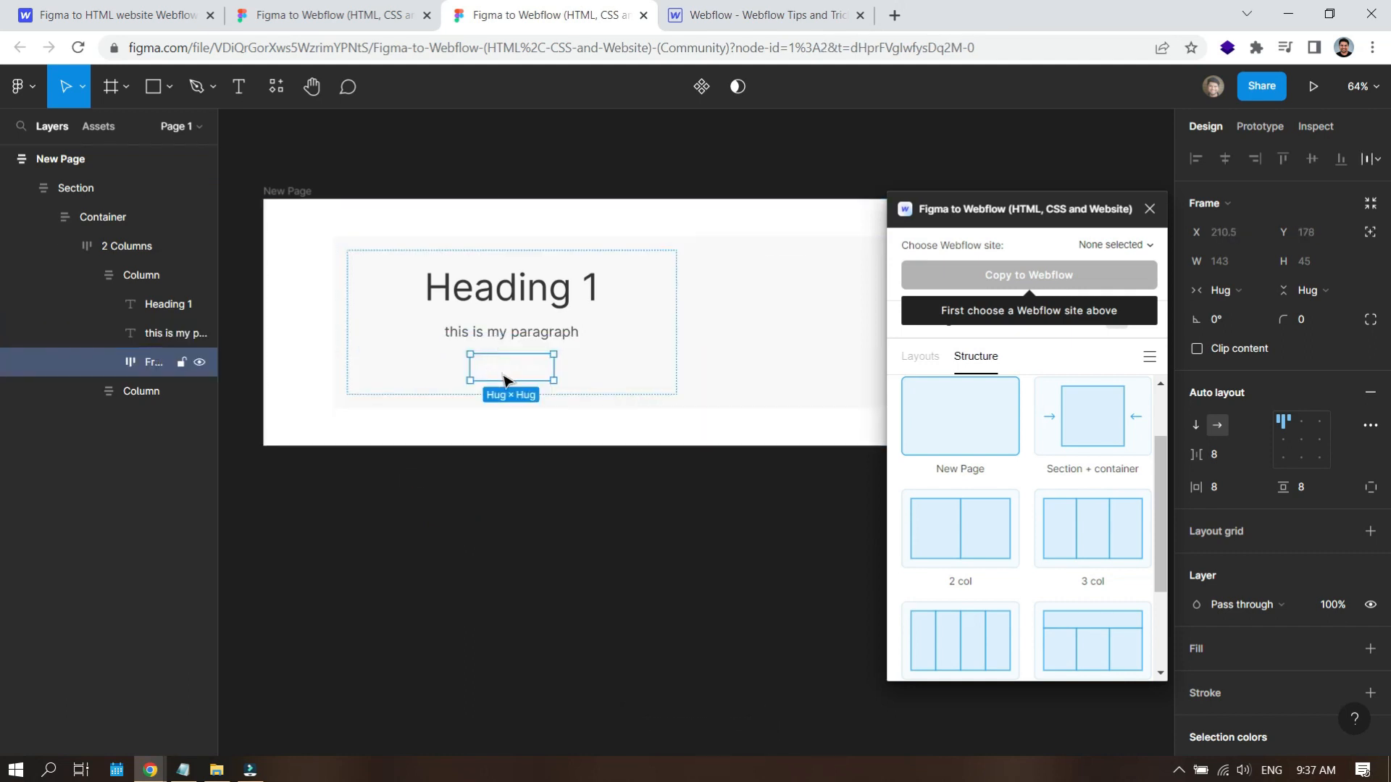
Change the "get started" text colour to dark red A70303, moving the plugin window clear of the colour picker.
scroll(1276, 549, down, 3)
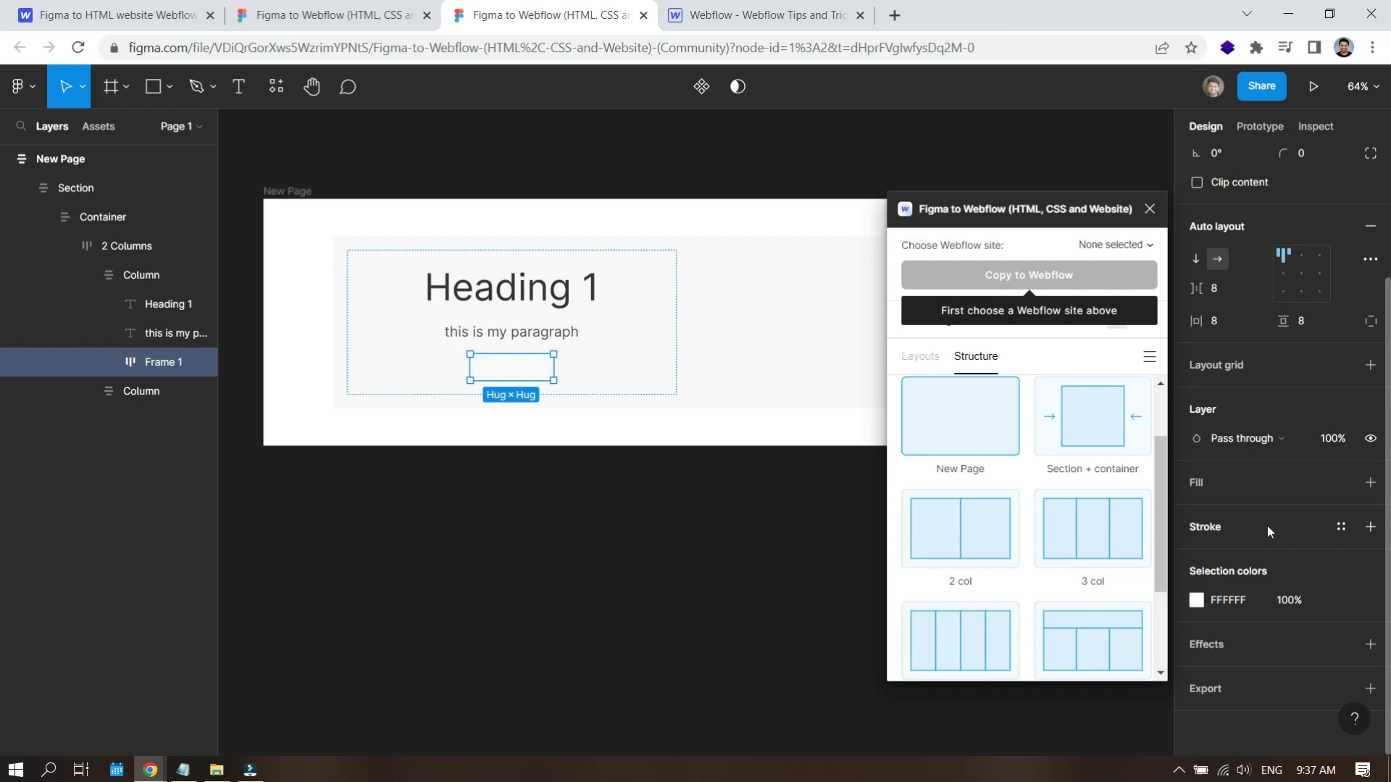
click(1196, 601)
drag(1046, 214, 475, 302)
drag(1066, 421, 1165, 445)
drag(496, 298, 749, 314)
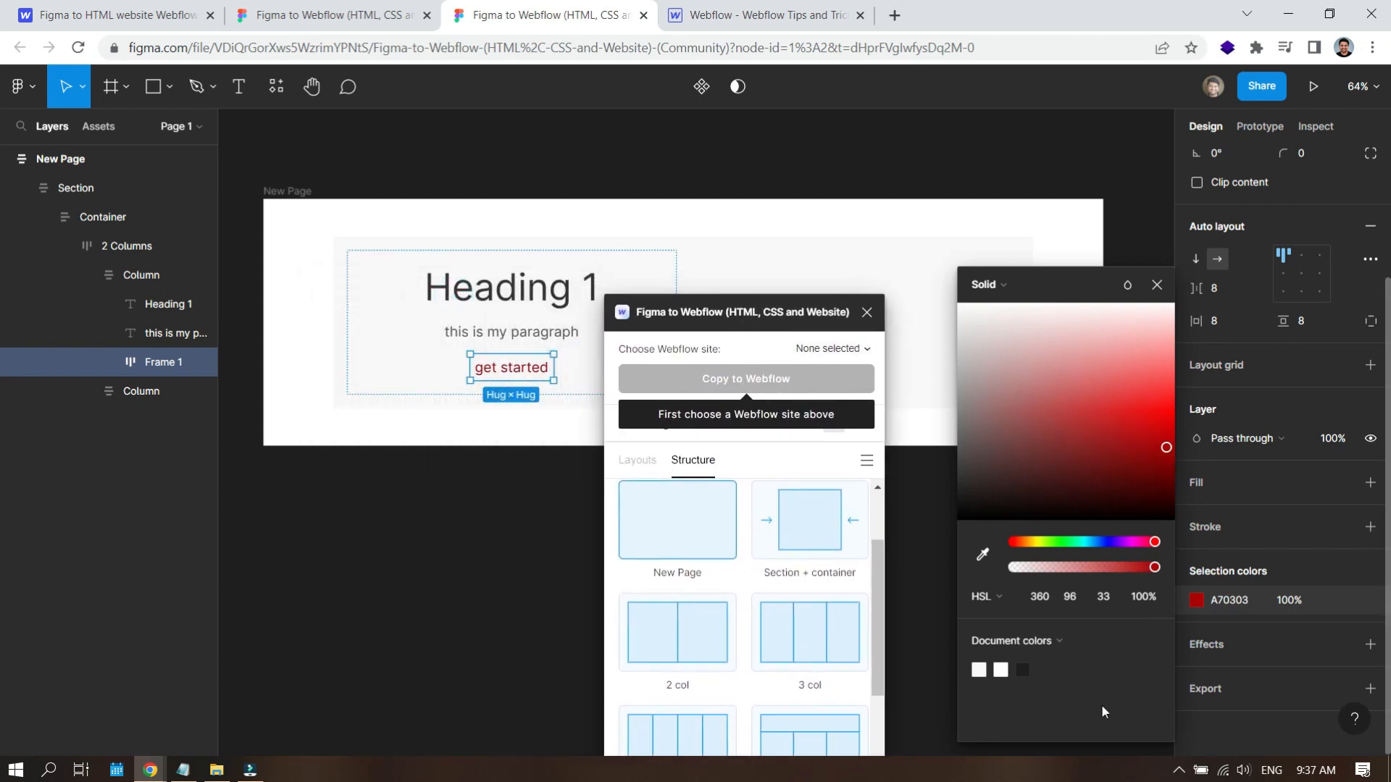
Add a solid black 000000 fill to the "get started" button frame.
click(1204, 491)
click(1196, 483)
click(1196, 511)
drag(1138, 507, 875, 540)
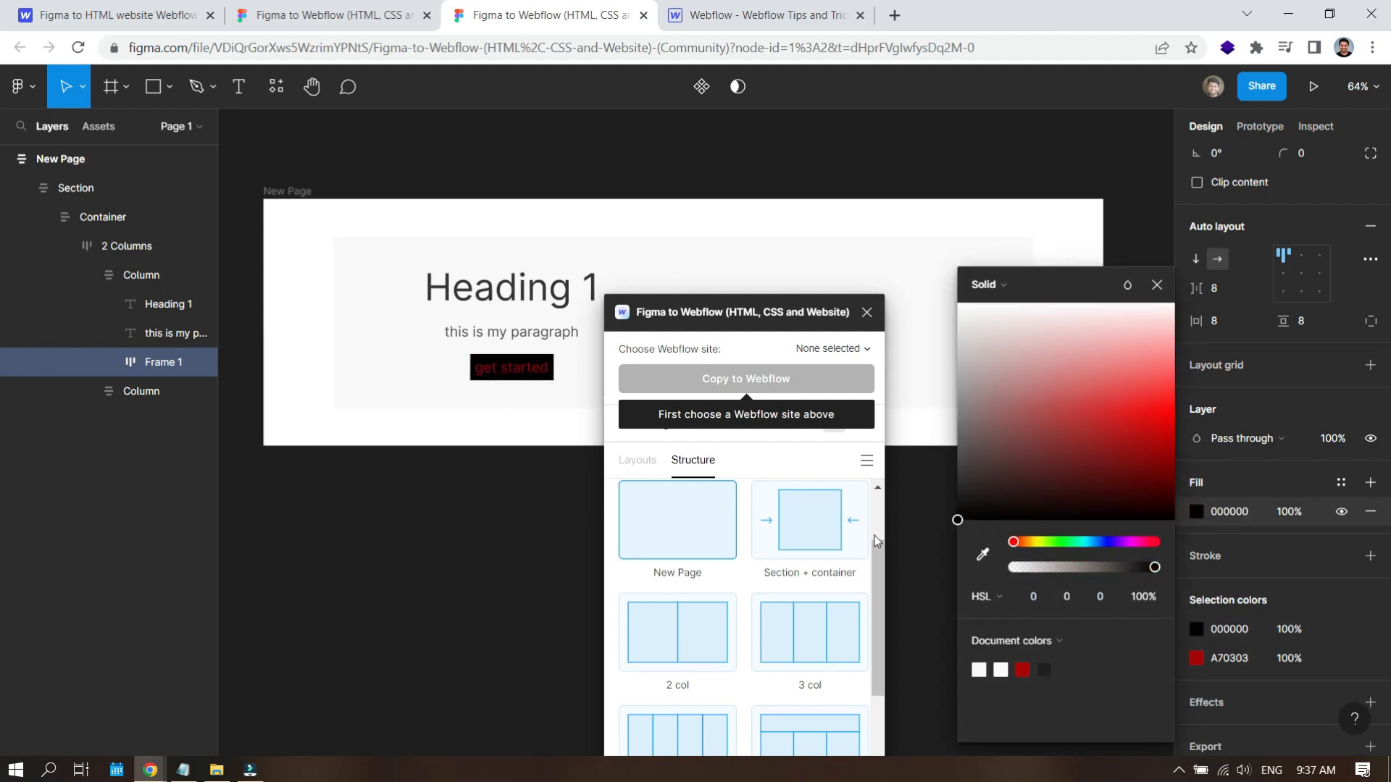
Set the "get started" text colour to white FFFFFF and close the colour picker.
click(1196, 658)
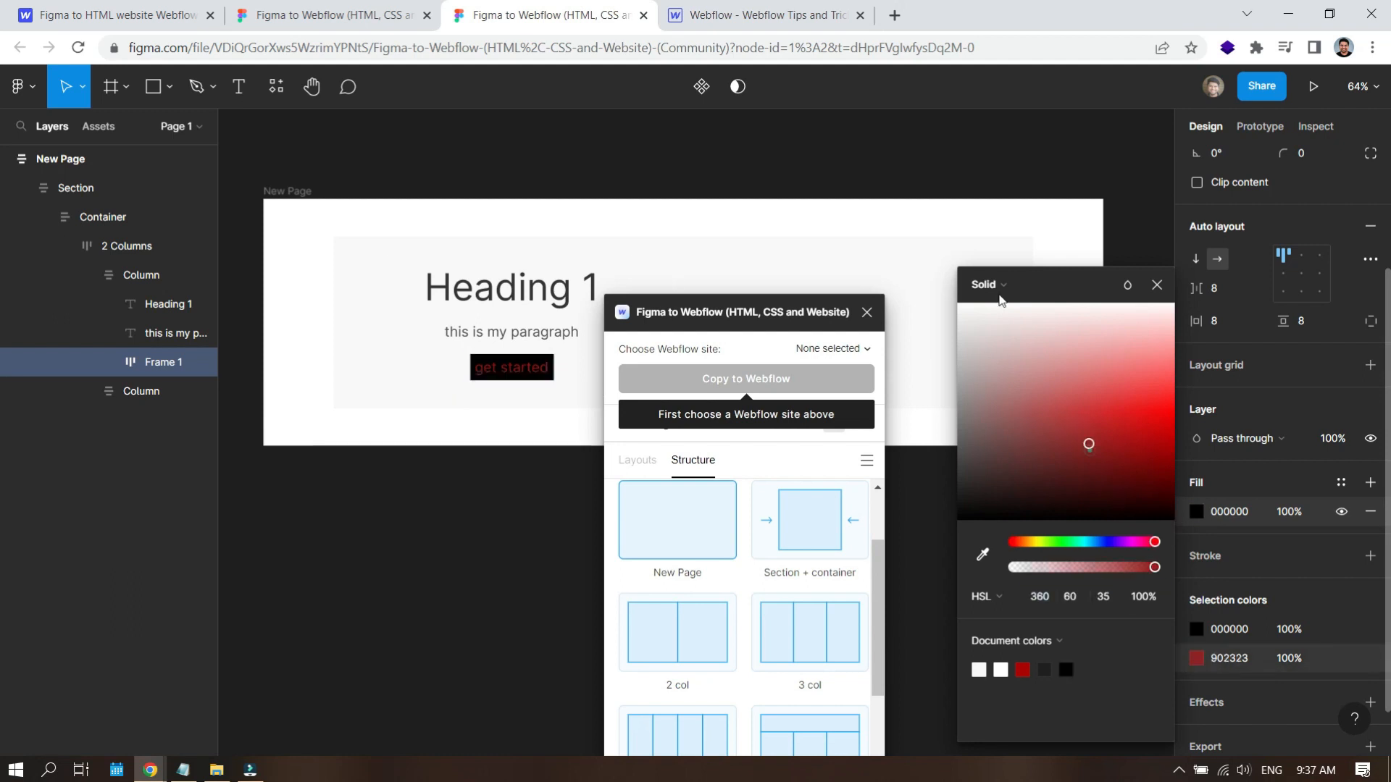
drag(1090, 449, 879, 136)
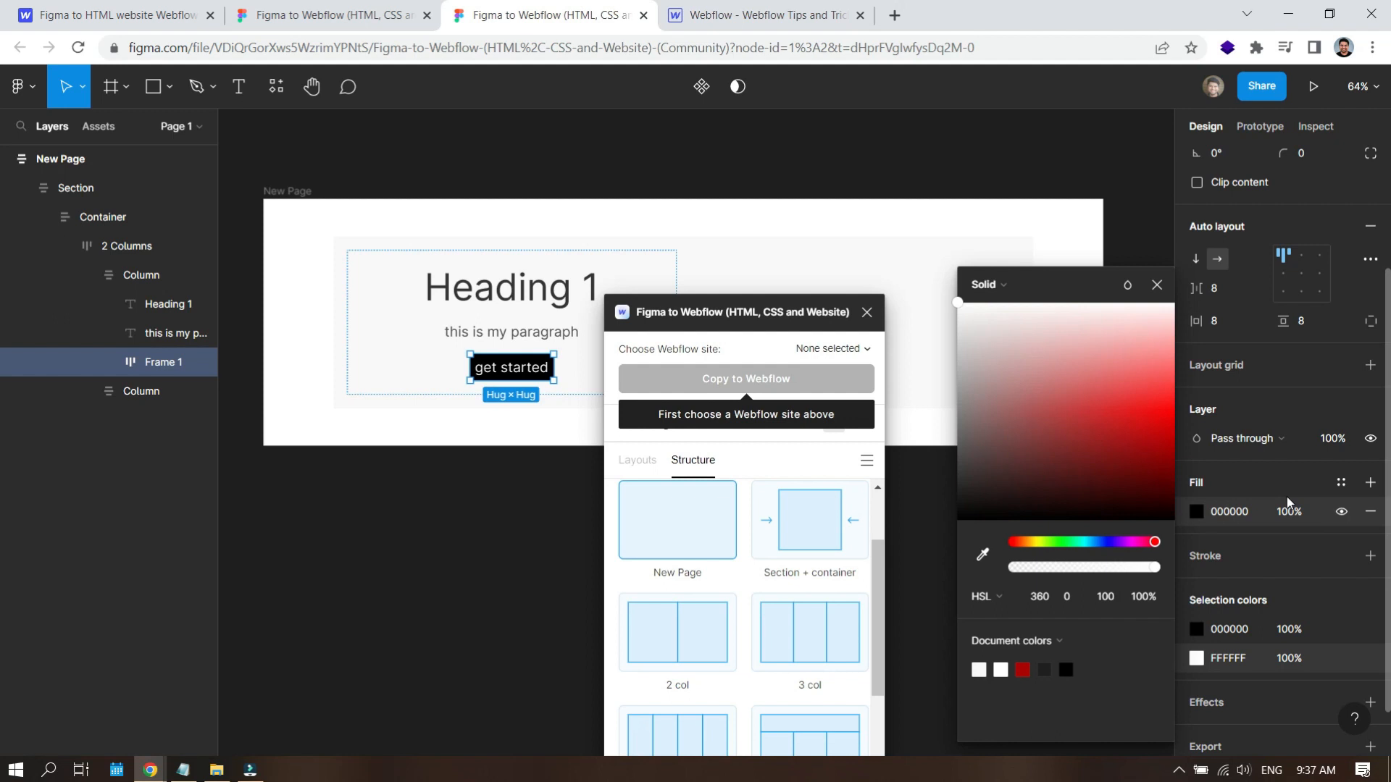
click(1156, 284)
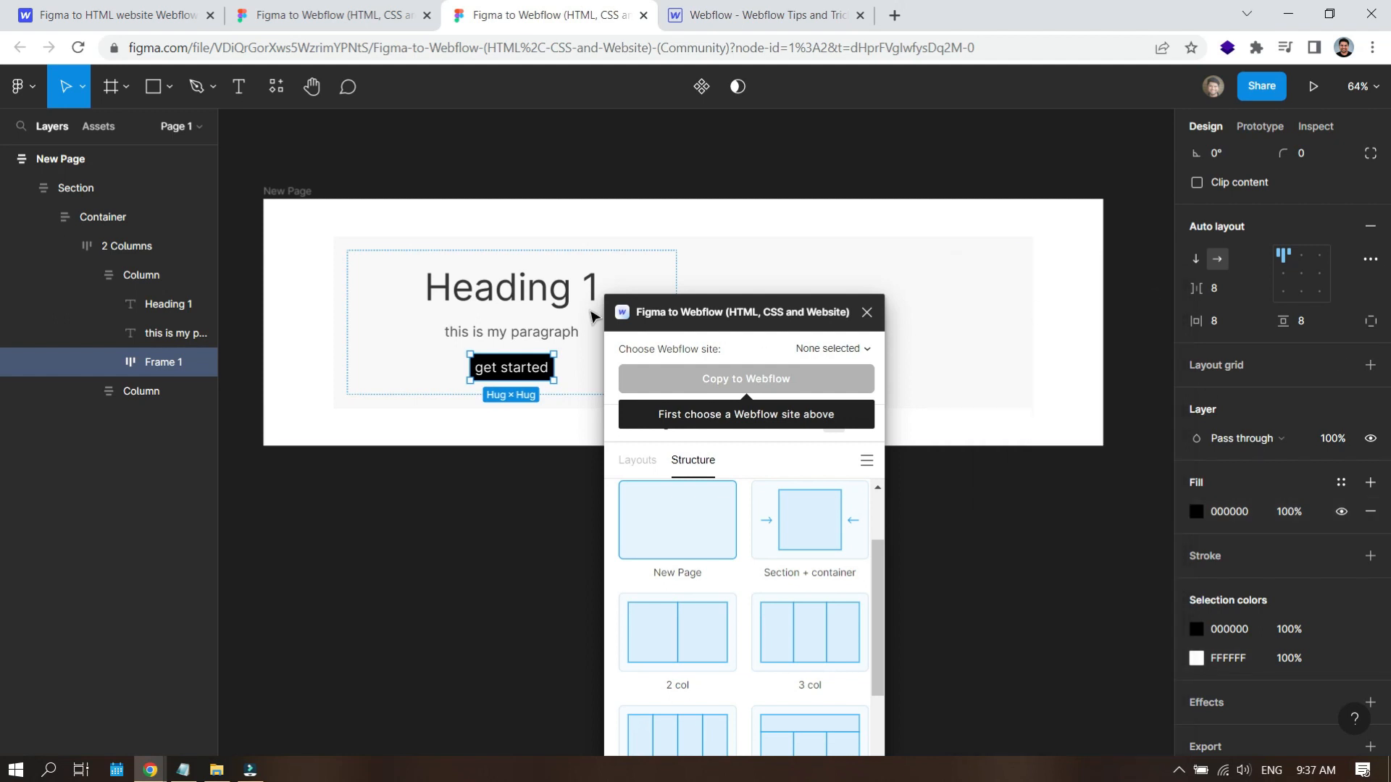
Set the first column's auto layout alignment to top left, moving the plugin window clear of the page frame.
click(415, 352)
drag(741, 320, 930, 286)
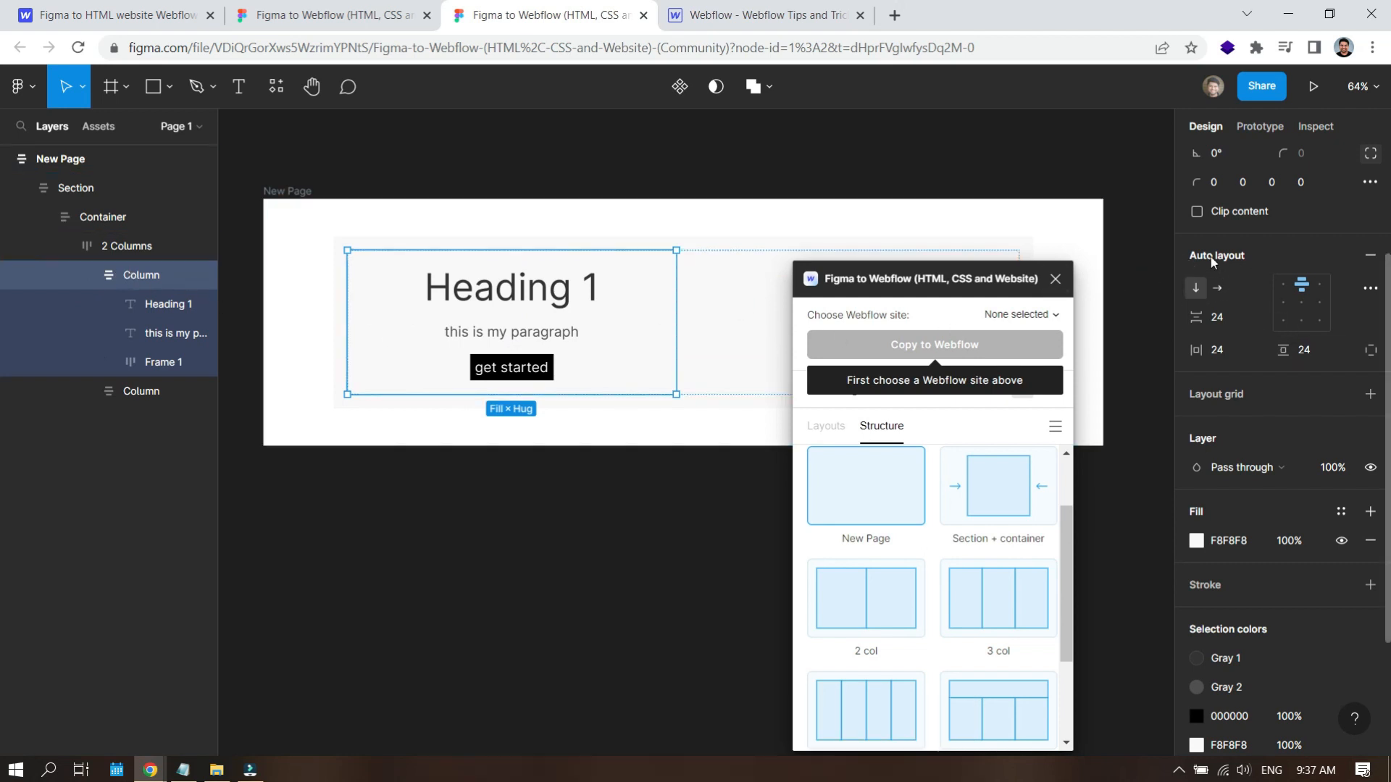
click(1285, 289)
drag(944, 288, 1067, 294)
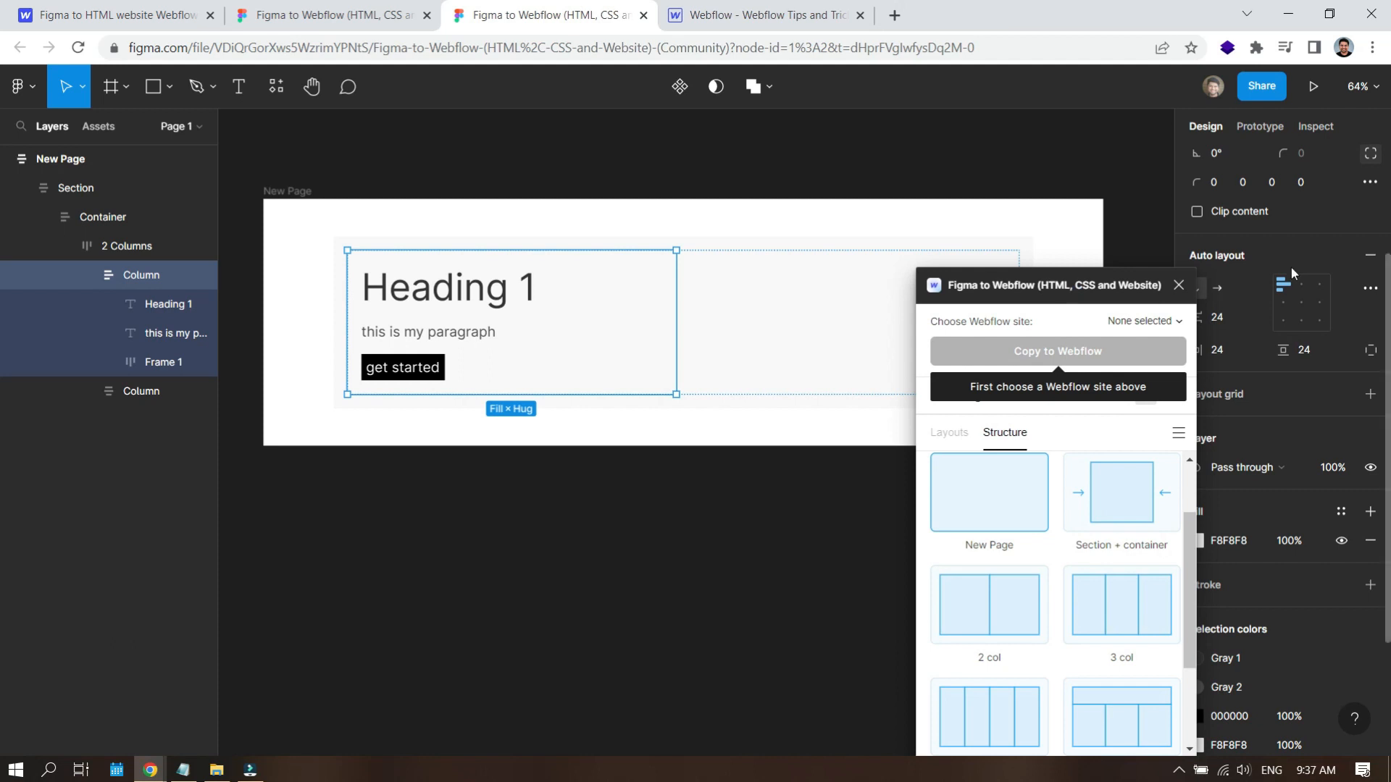
click(1283, 290)
drag(1085, 285, 1216, 239)
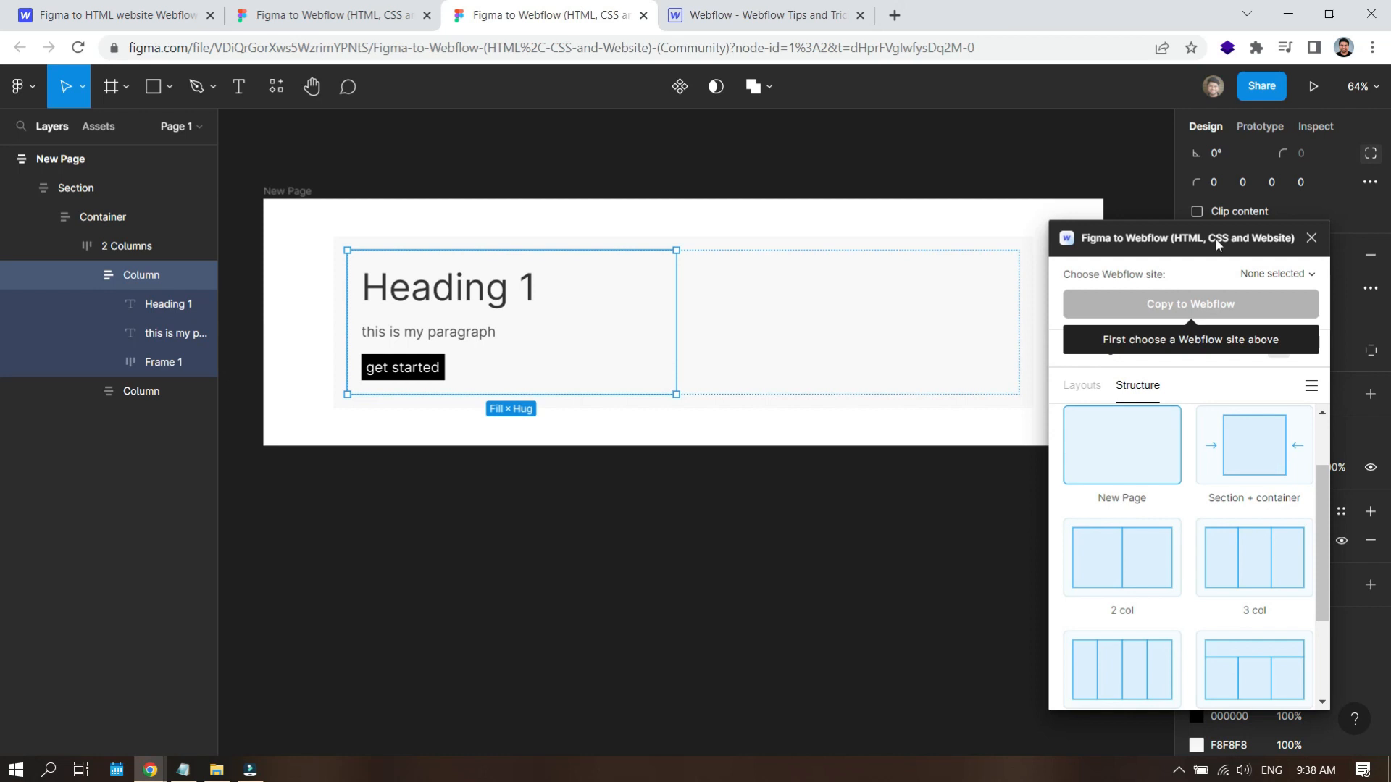
Paste the man-connecting-charging-plug image onto the canvas.
click(725, 583)
scroll(725, 583, down, 3)
click(721, 578)
drag(770, 579, 674, 433)
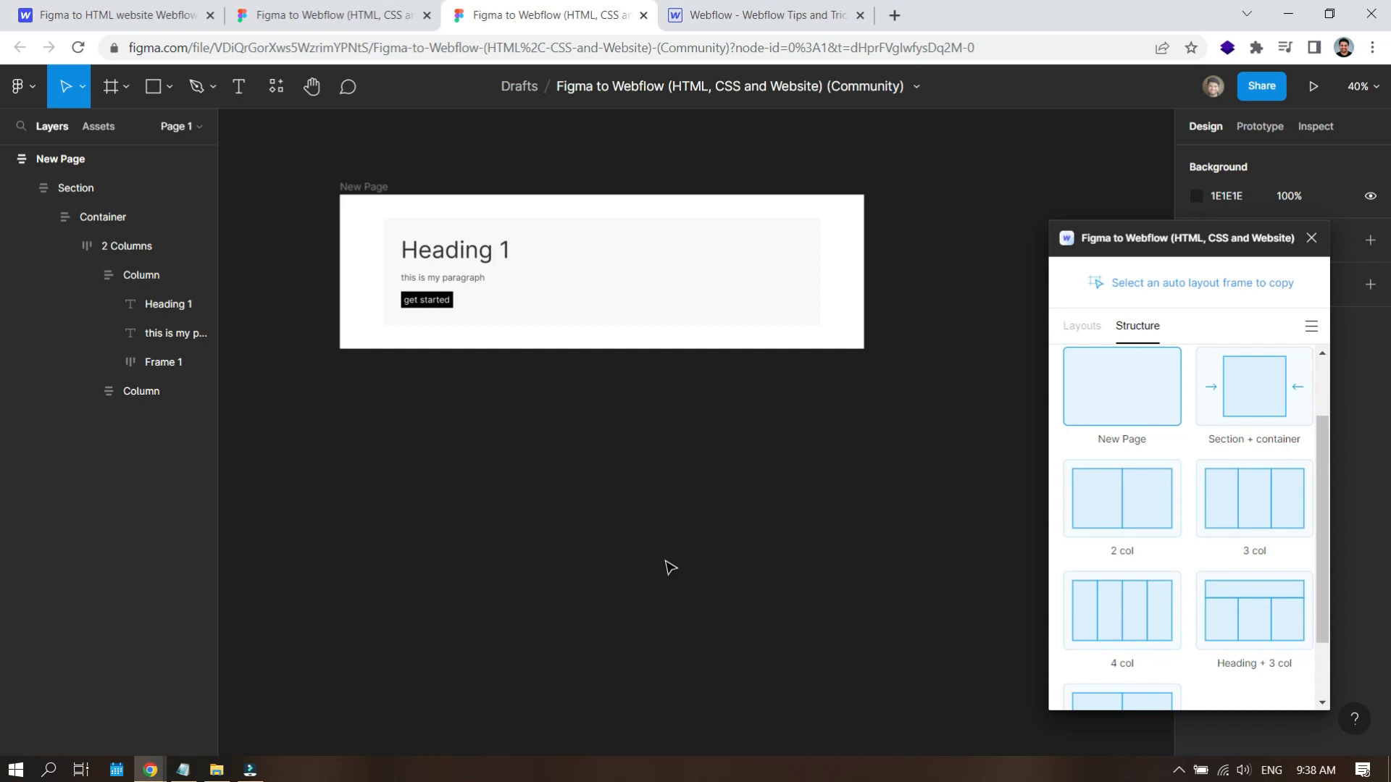
key(ctrl+v)
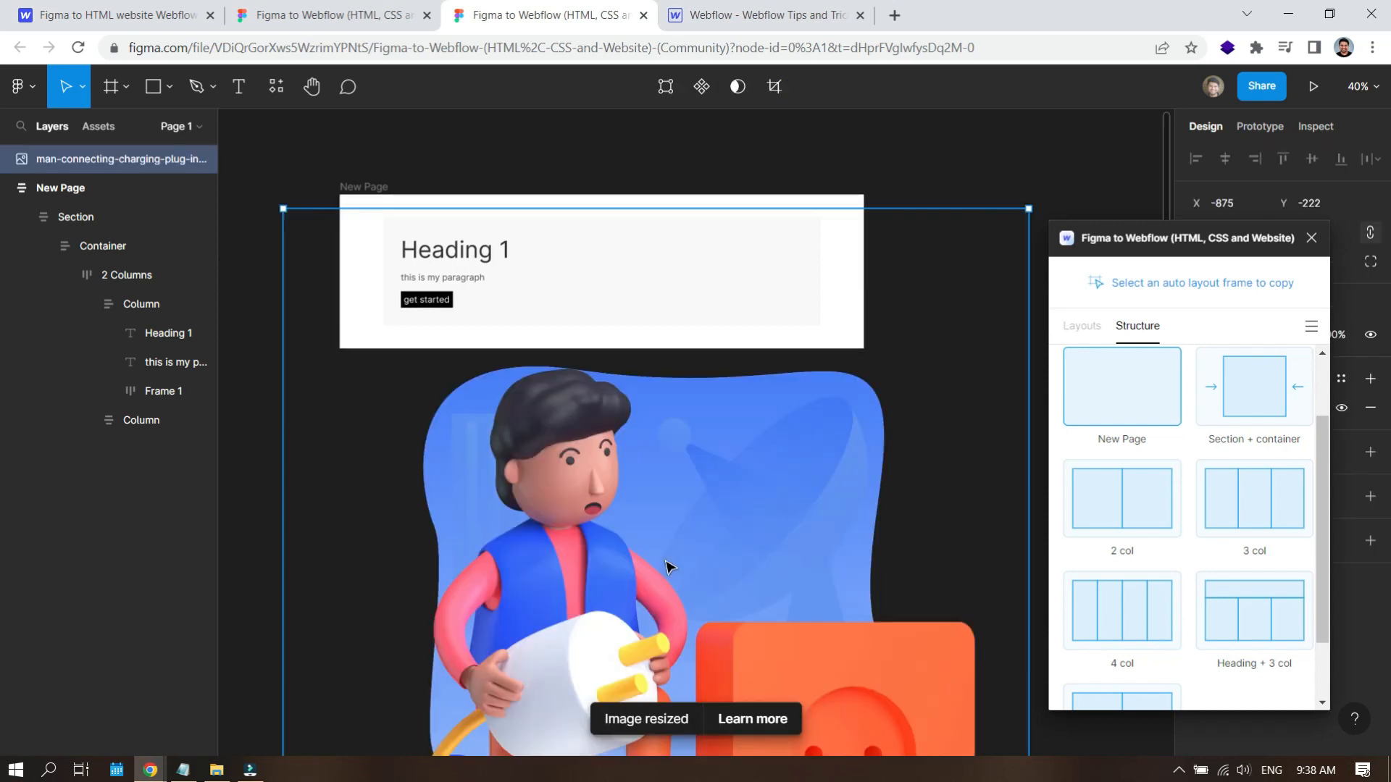
scroll(662, 545, down, 3)
Scale the pasted image down to about 571 × 571 and place it in the second column of 2 Columns.
drag(454, 361, 750, 657)
drag(811, 708, 688, 294)
scroll(691, 493, up, 3)
scroll(692, 493, up, 2)
drag(118, 249, 129, 423)
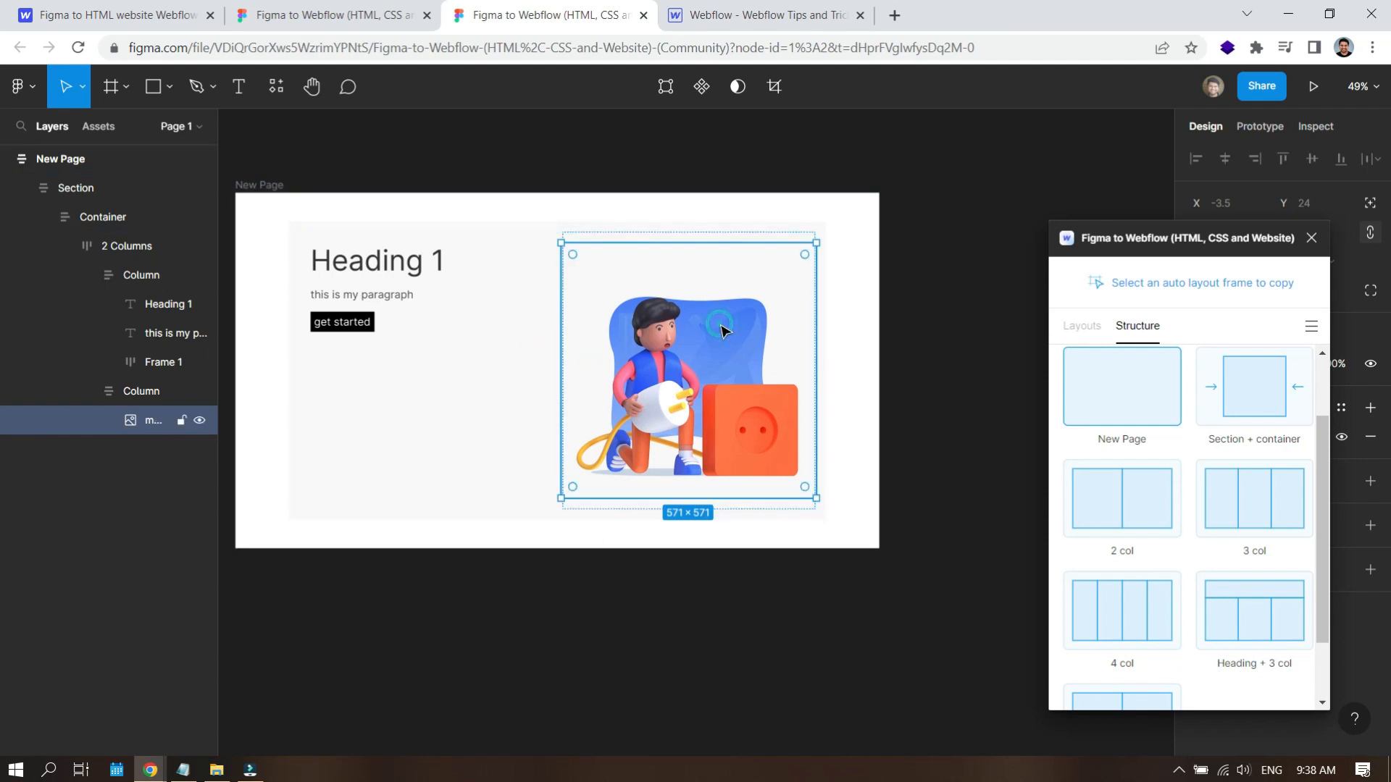
Shrink the image in the second column to roughly half its size.
drag(562, 498, 682, 313)
click(612, 504)
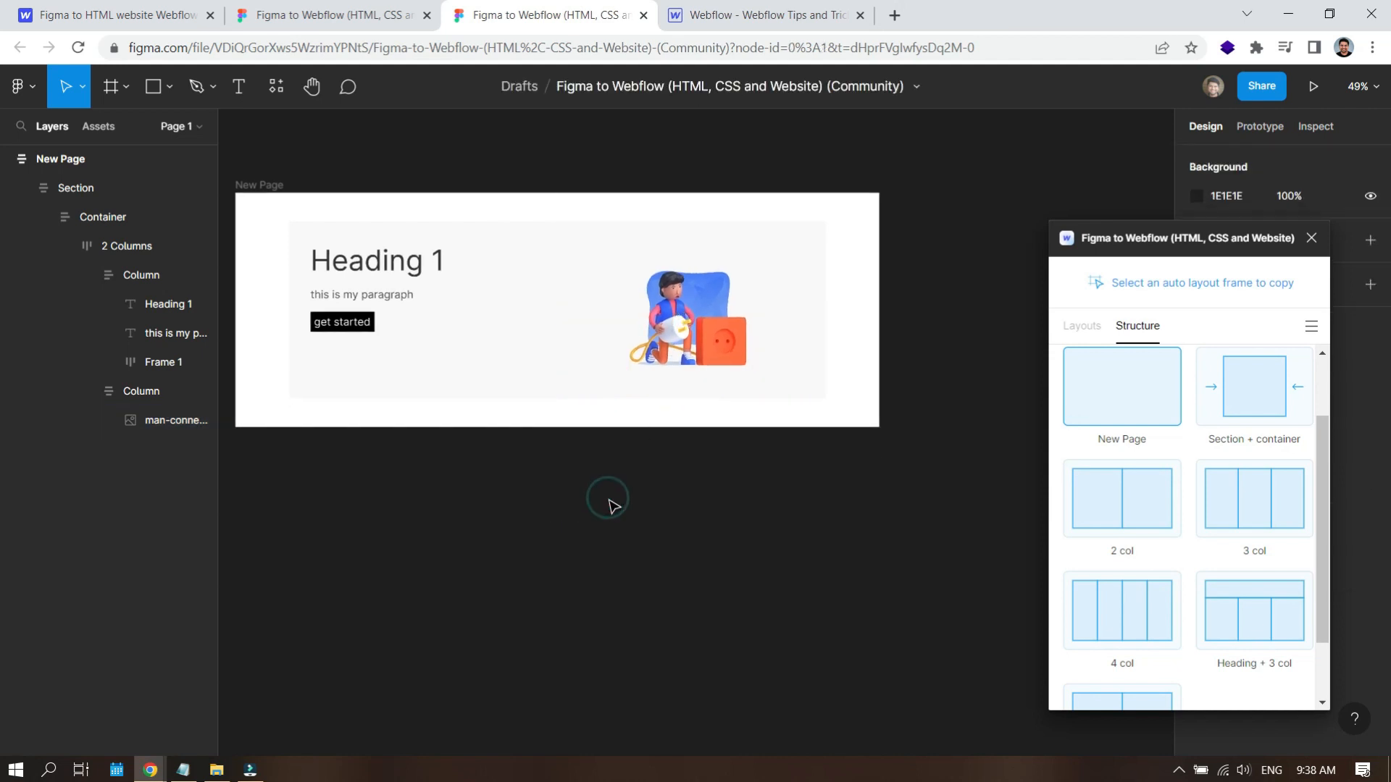
click(680, 318)
click(669, 449)
scroll(689, 481, left, 3)
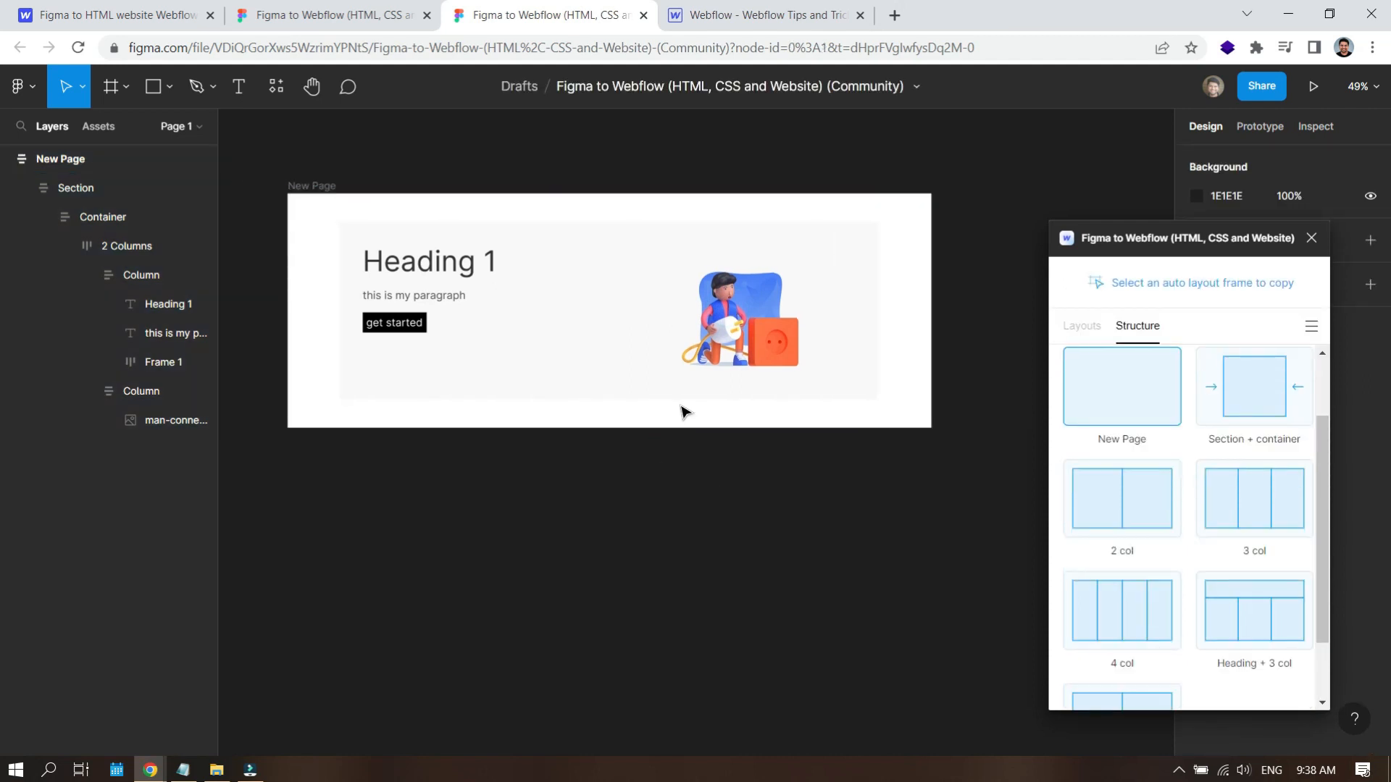
Rename the New Page frame to "About us page".
click(324, 186)
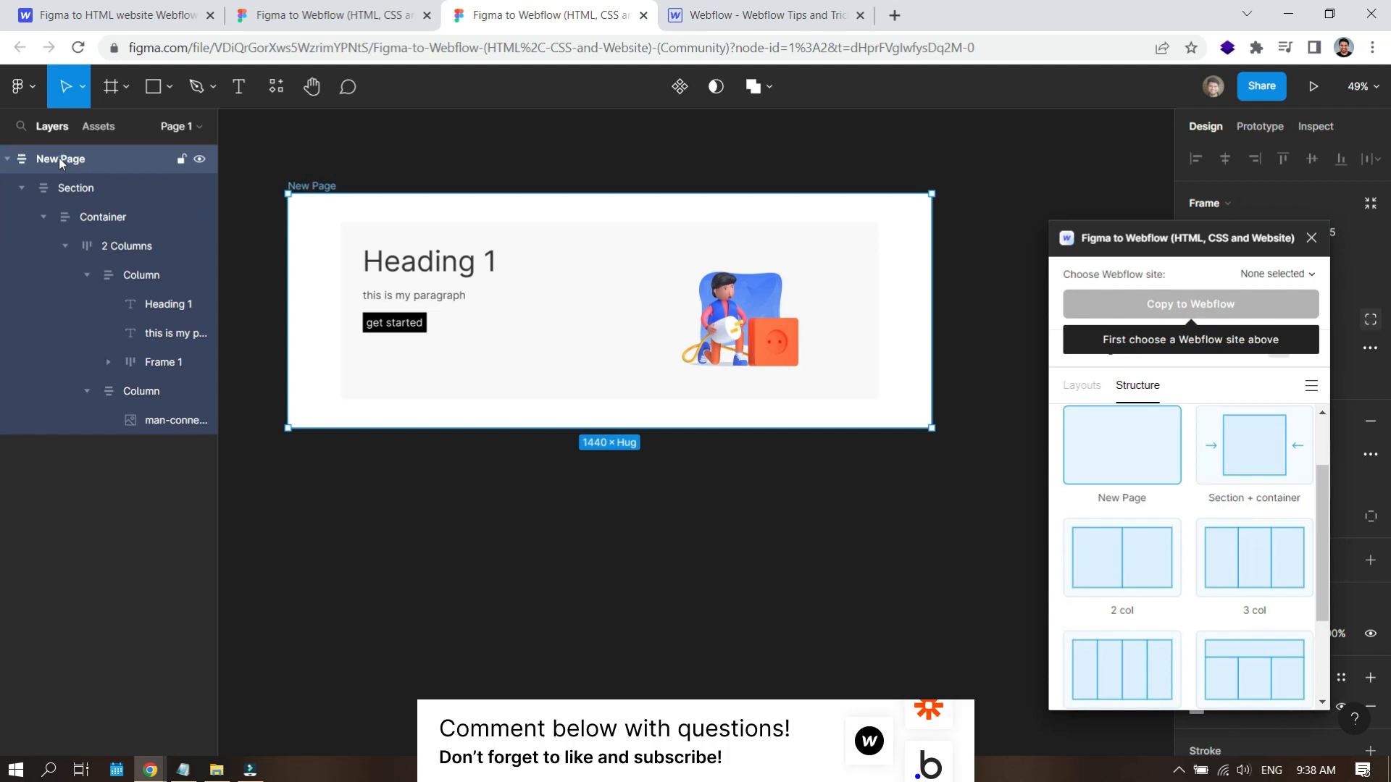
double_click(61, 160)
text(Hom)
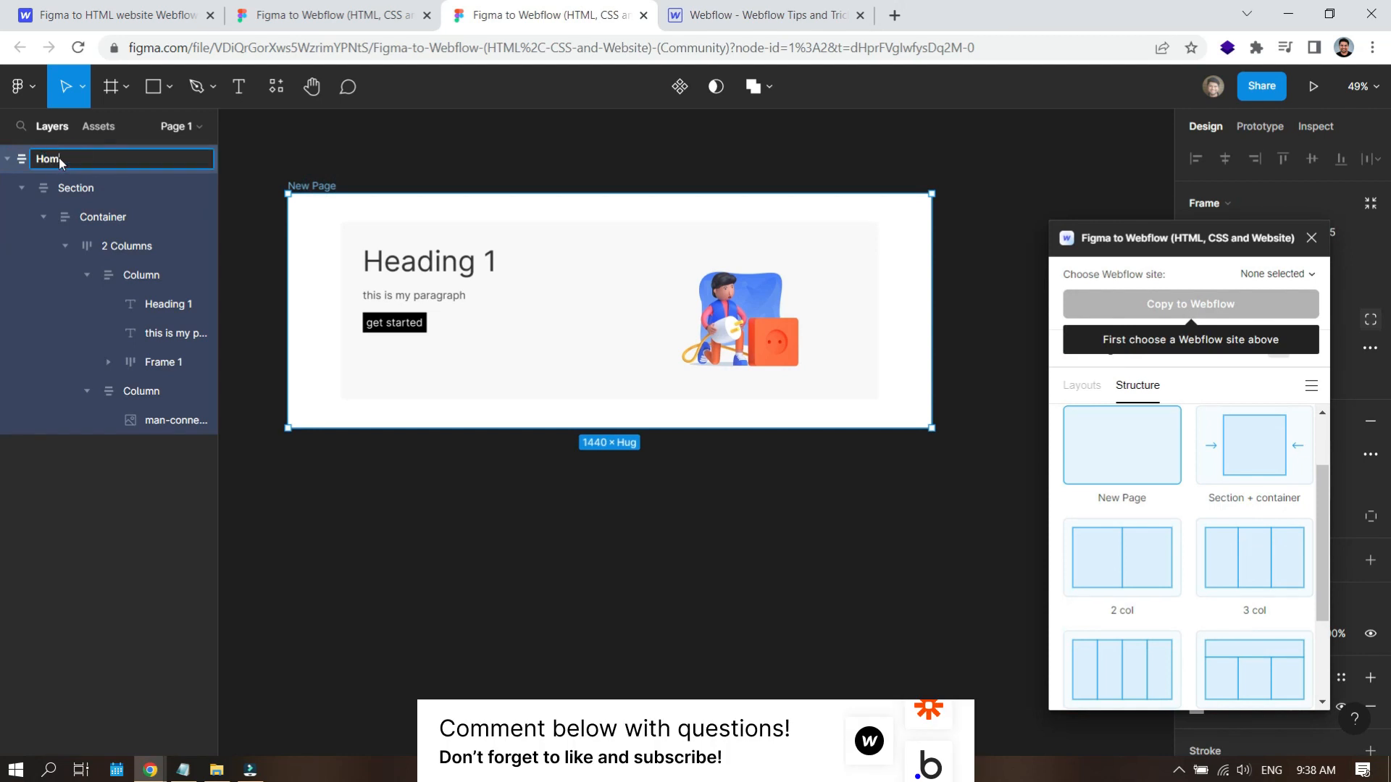
text(About us page)
key(Return)
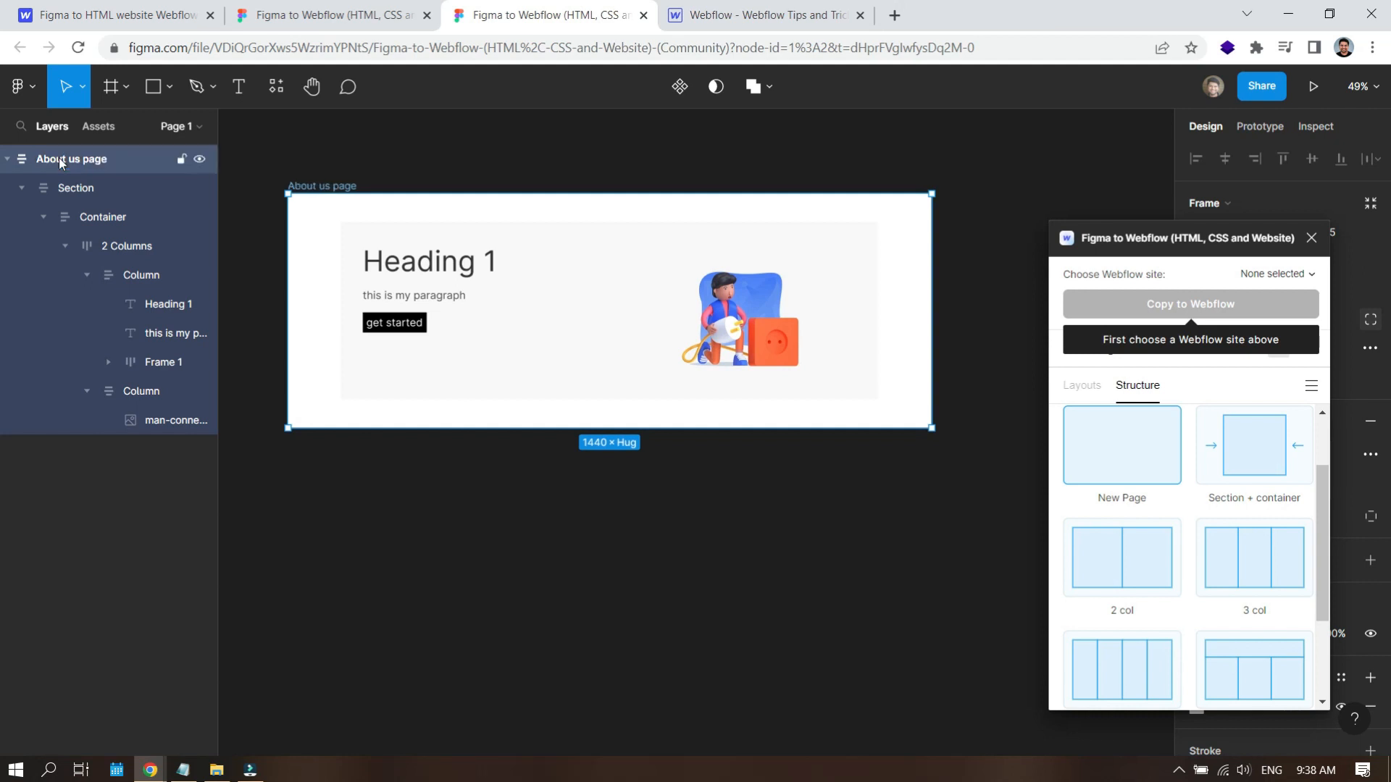
Examine the page's nested layer structure, from Section and Container through 2 Columns to the first Column.
click(78, 190)
click(103, 216)
click(127, 245)
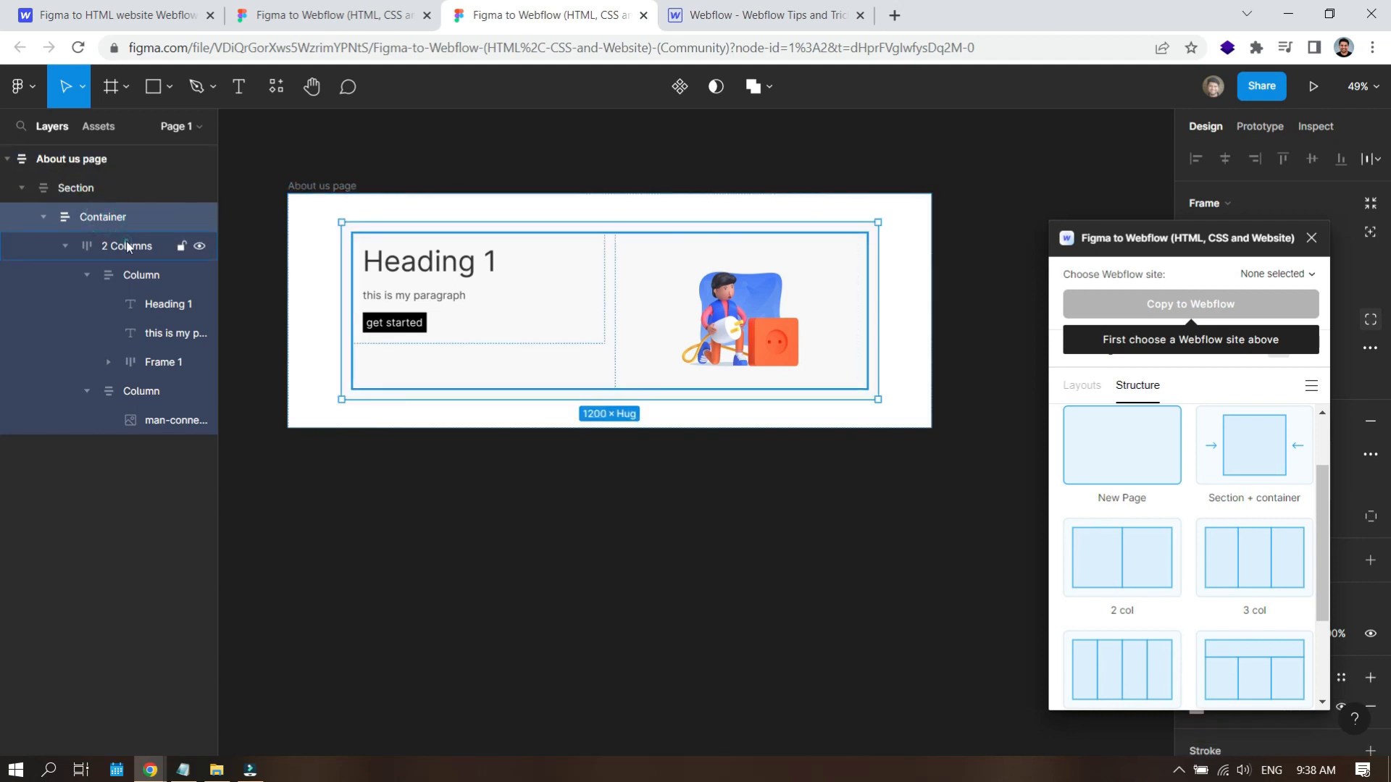
click(82, 190)
click(121, 246)
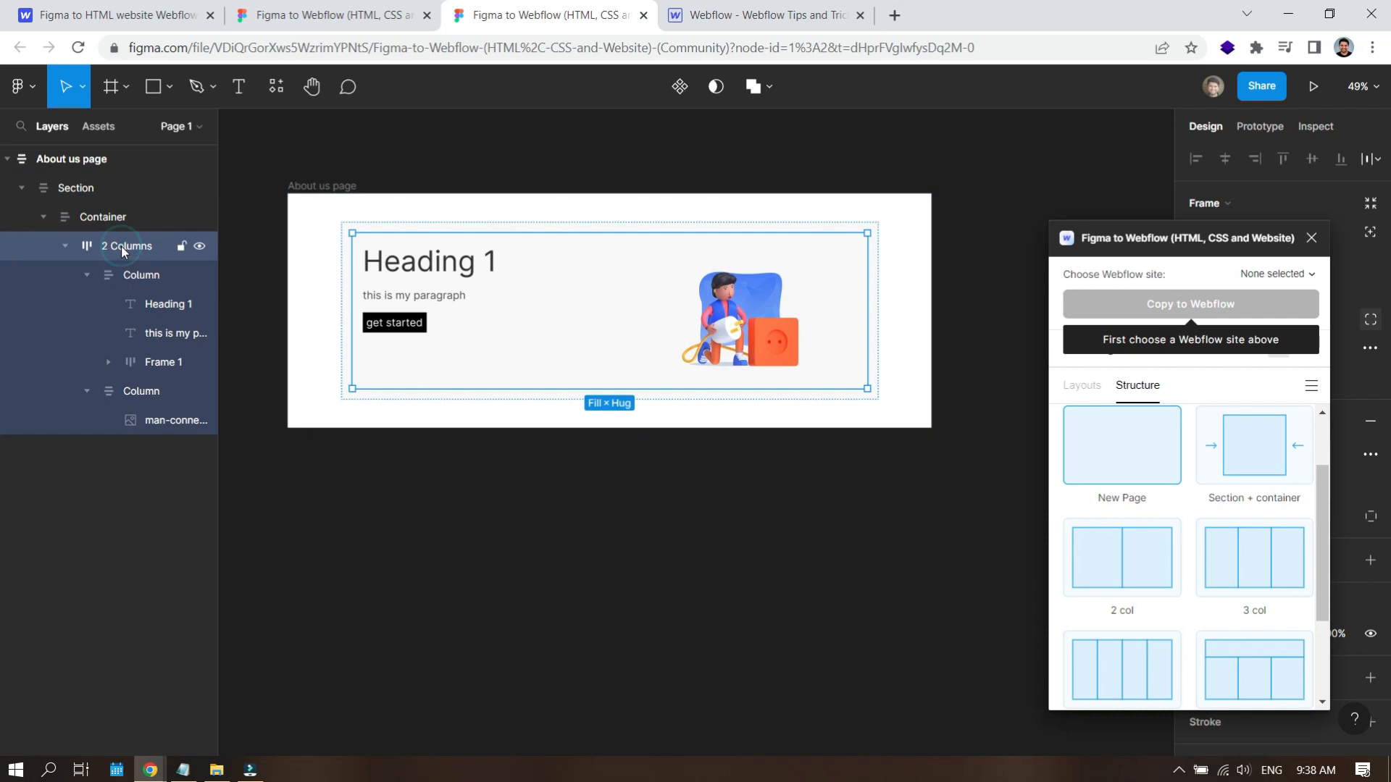
click(140, 283)
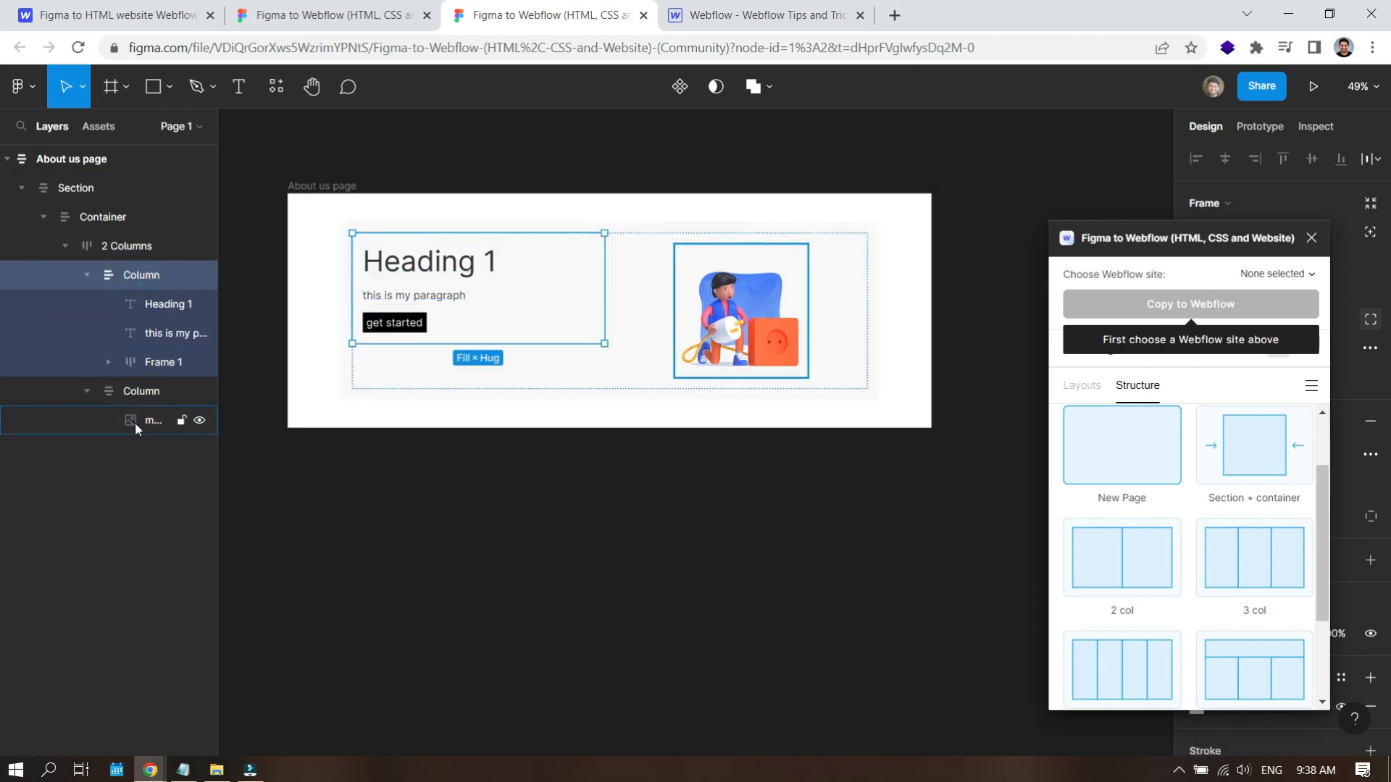
click(94, 218)
click(123, 252)
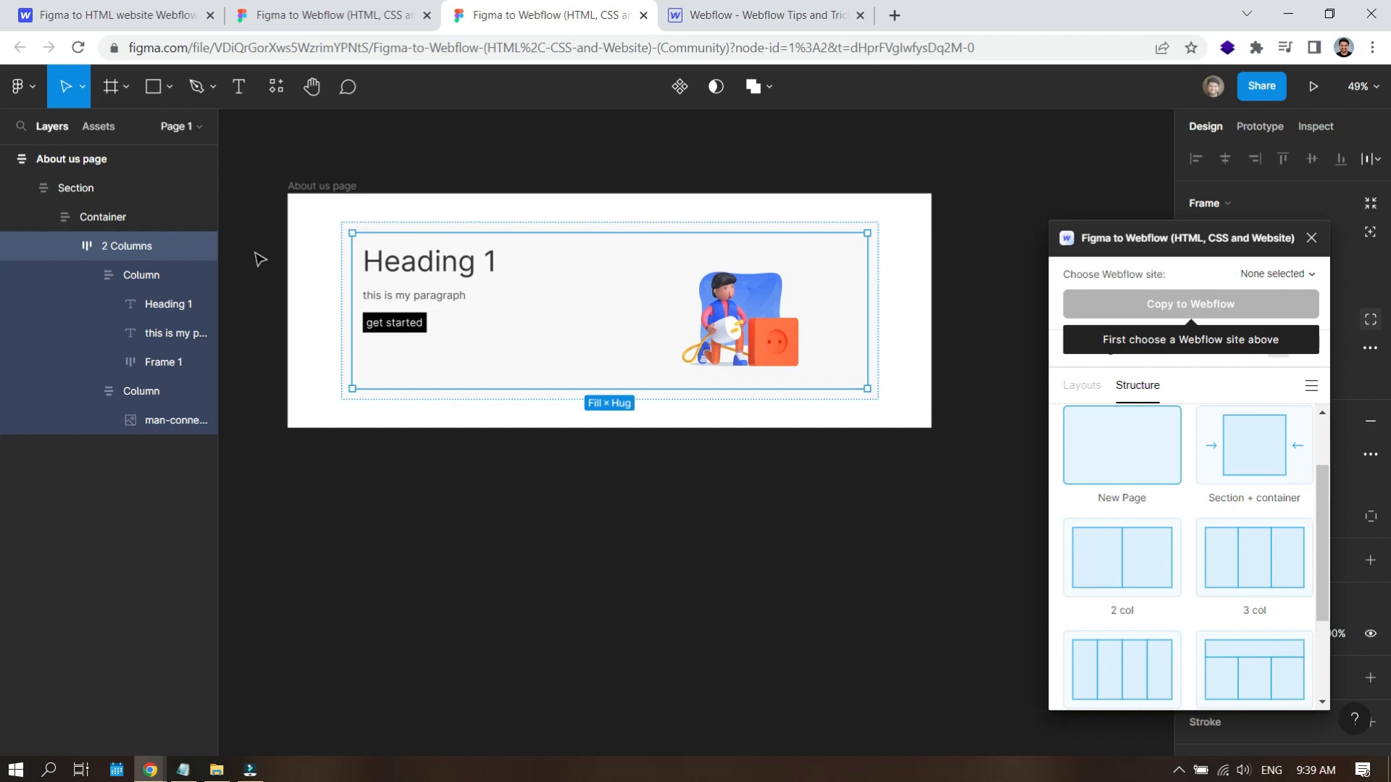
click(398, 186)
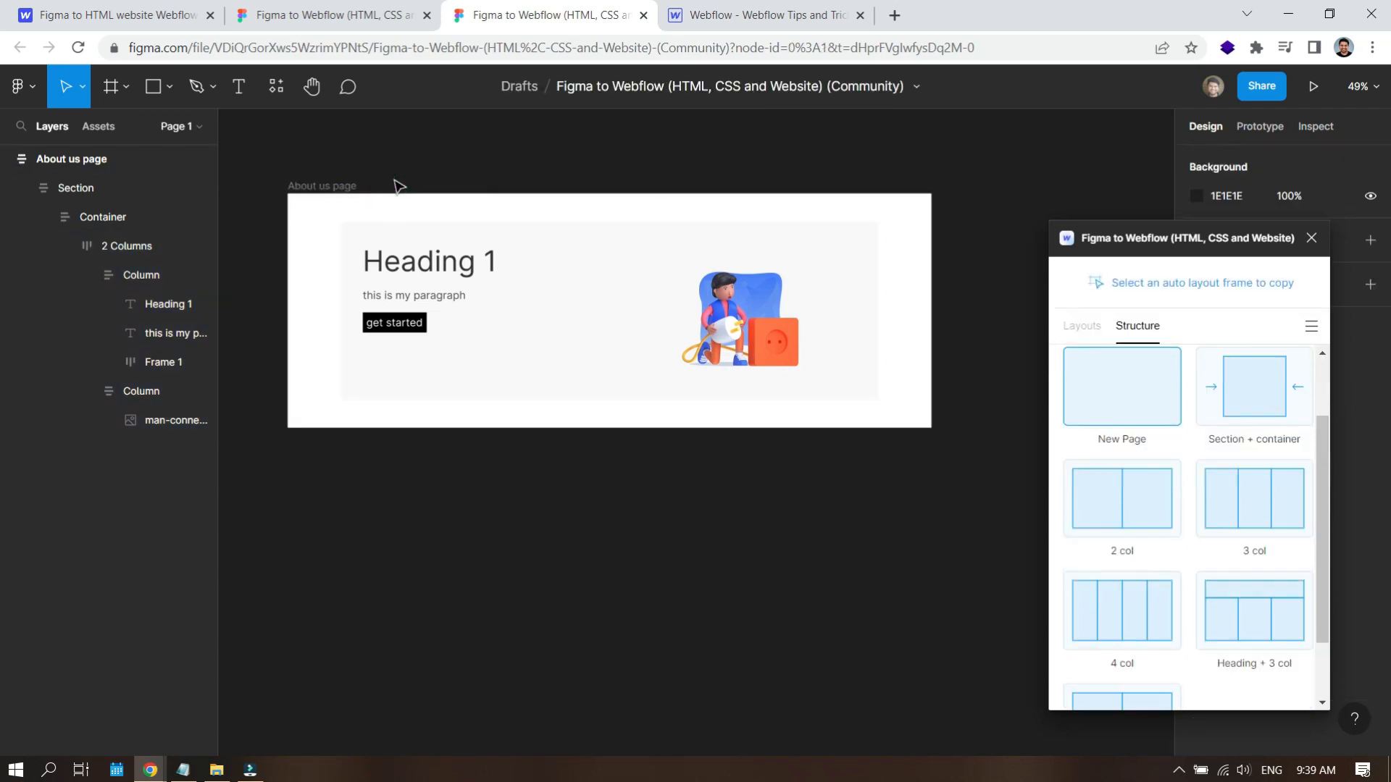
Select the Heading 1 text layer inside the first column.
click(410, 272)
click(413, 273)
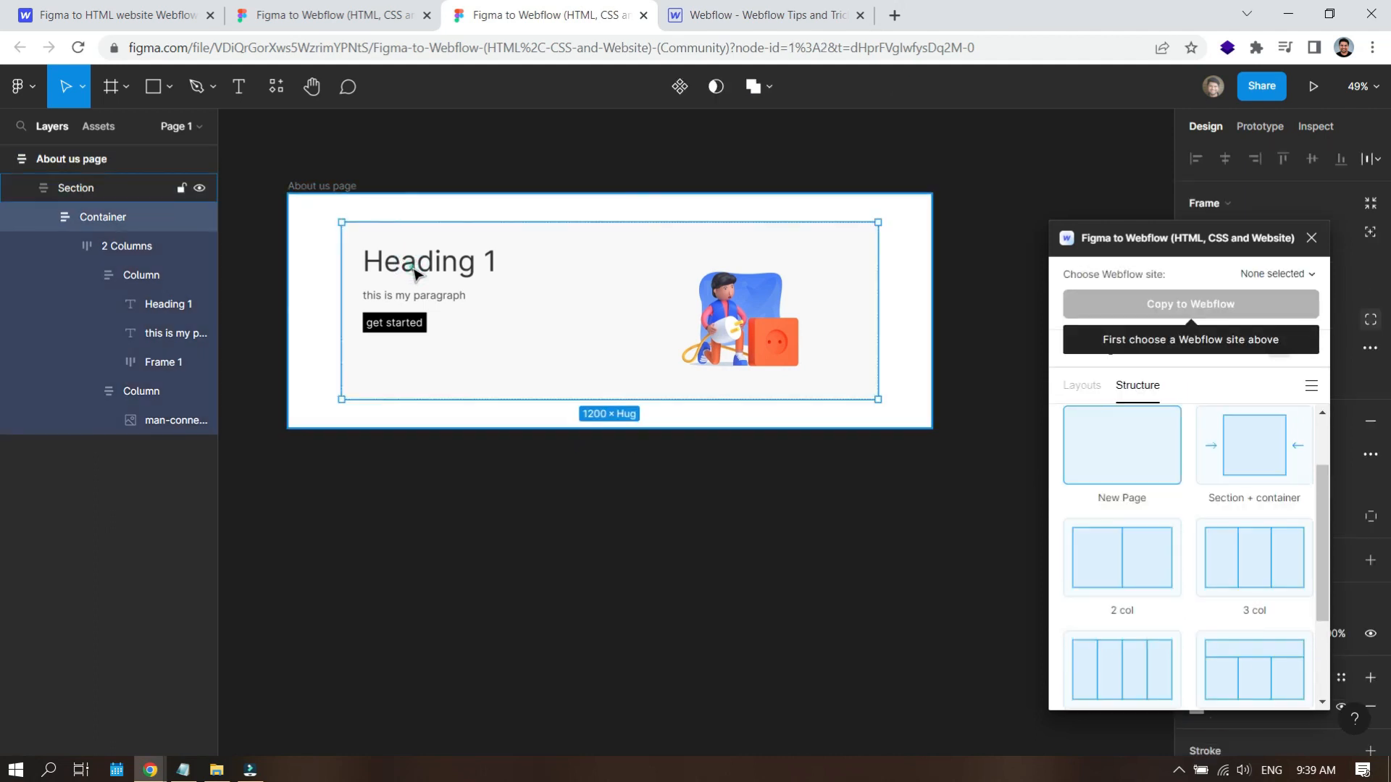
click(438, 263)
click(442, 263)
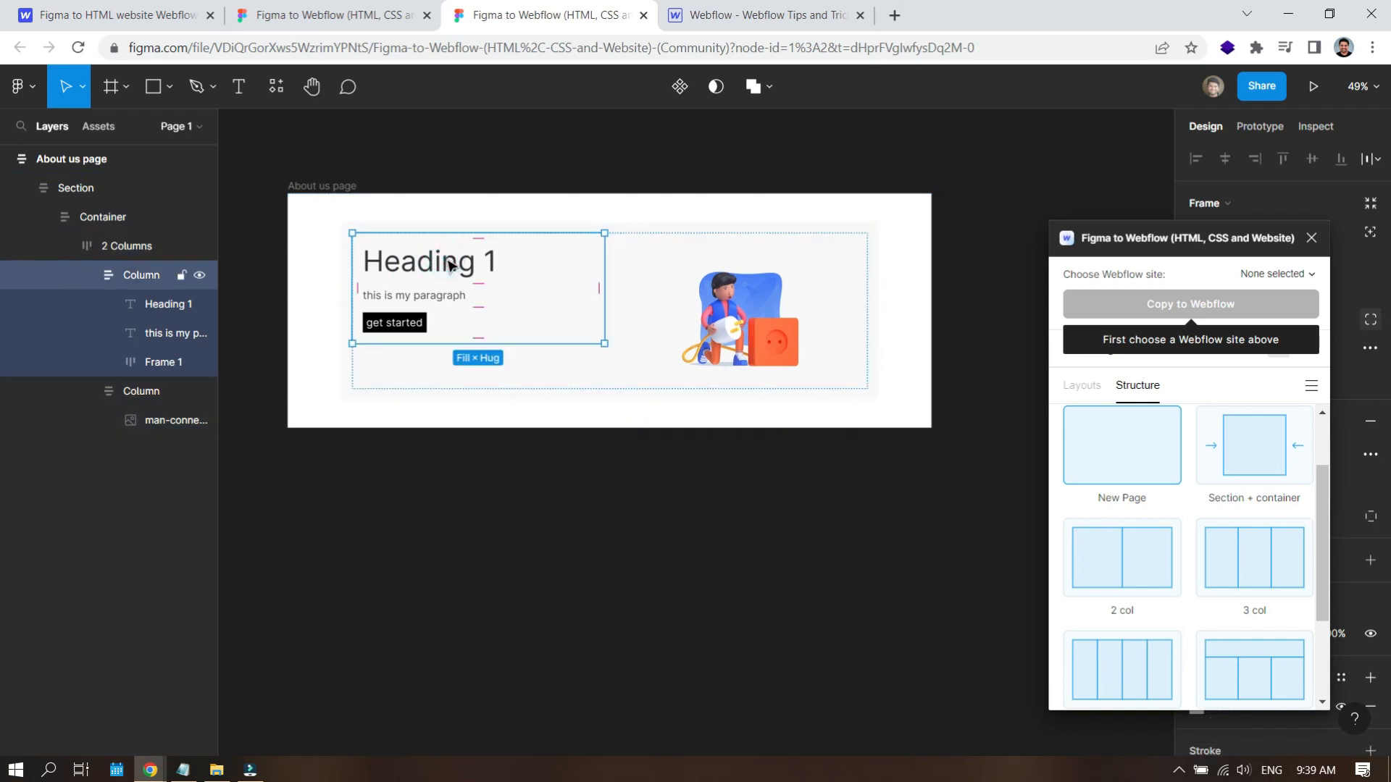
click(147, 311)
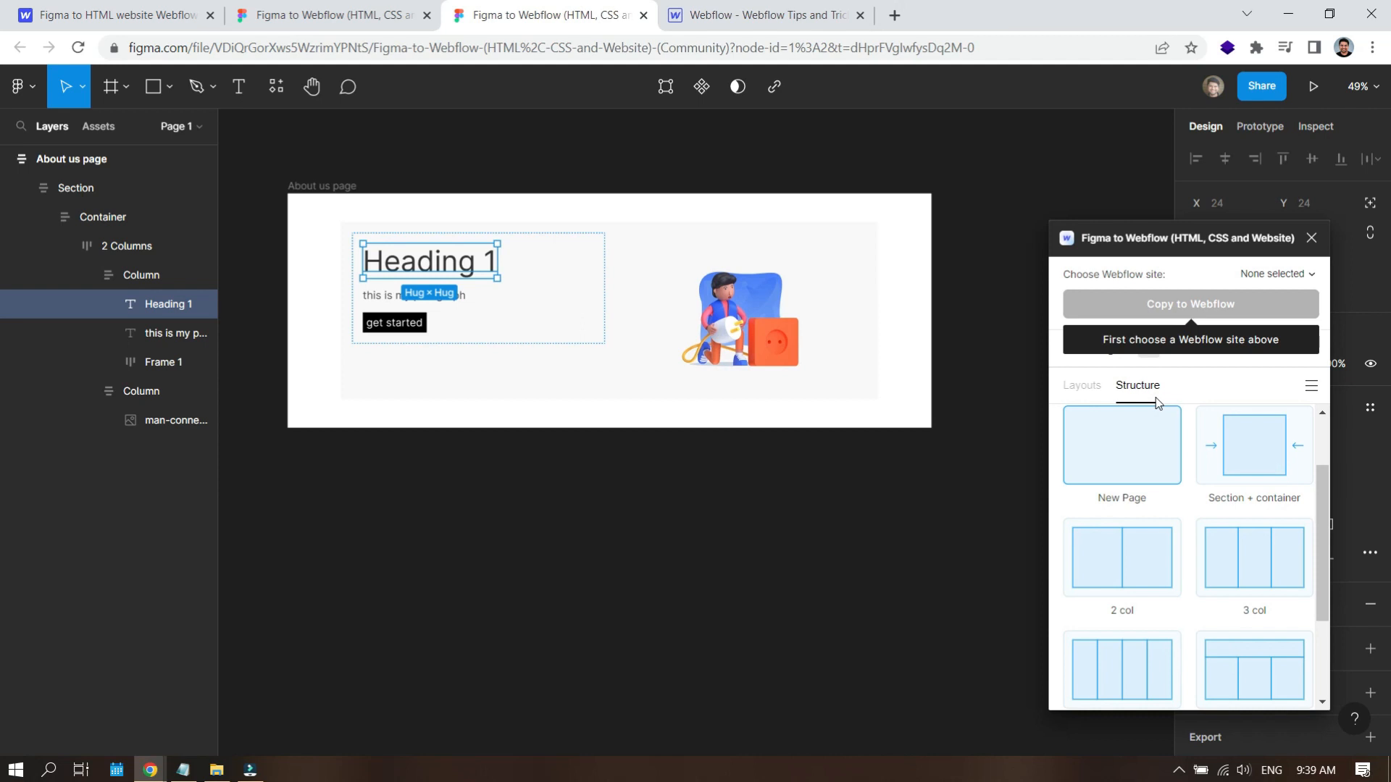
Show the plugin's Layouts library and choose Webflow Tips and Tricks as the target Webflow site.
click(1083, 400)
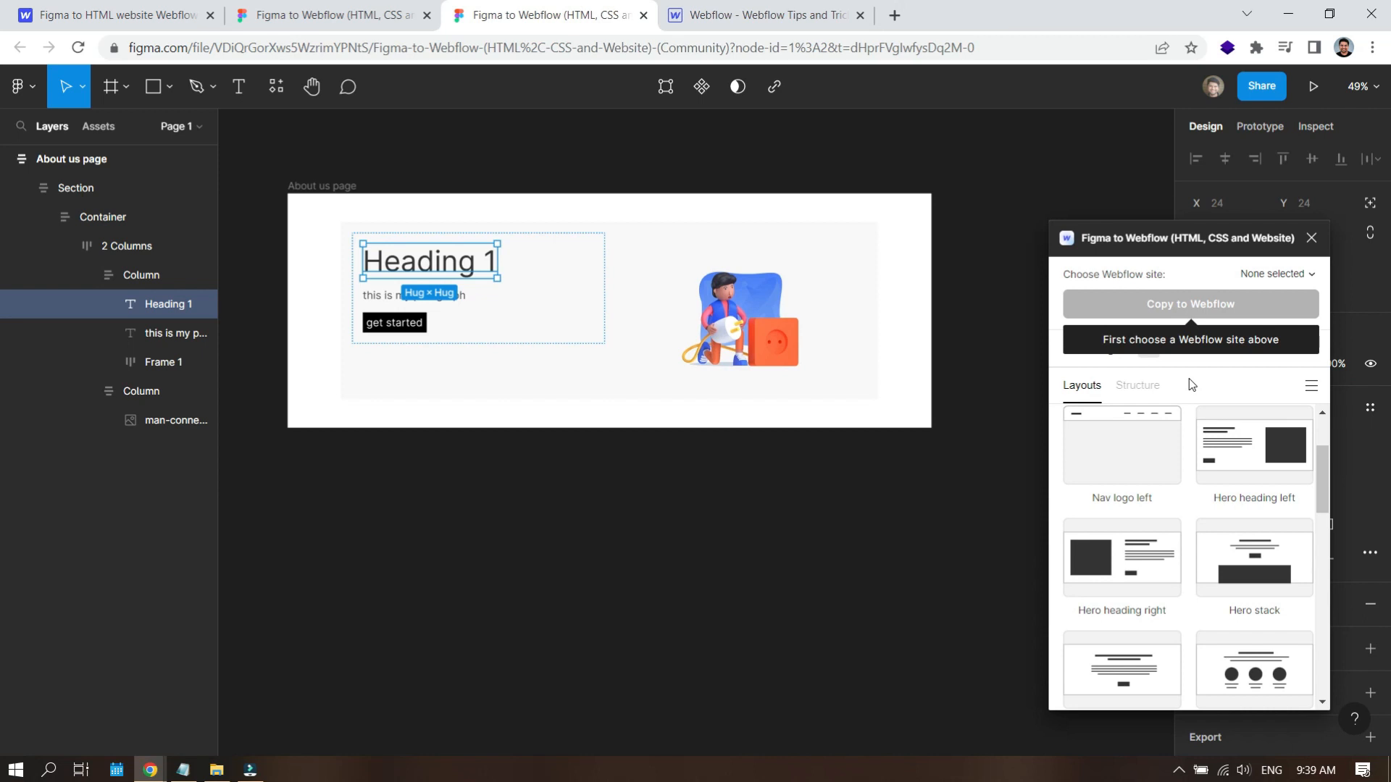
right_click(399, 267)
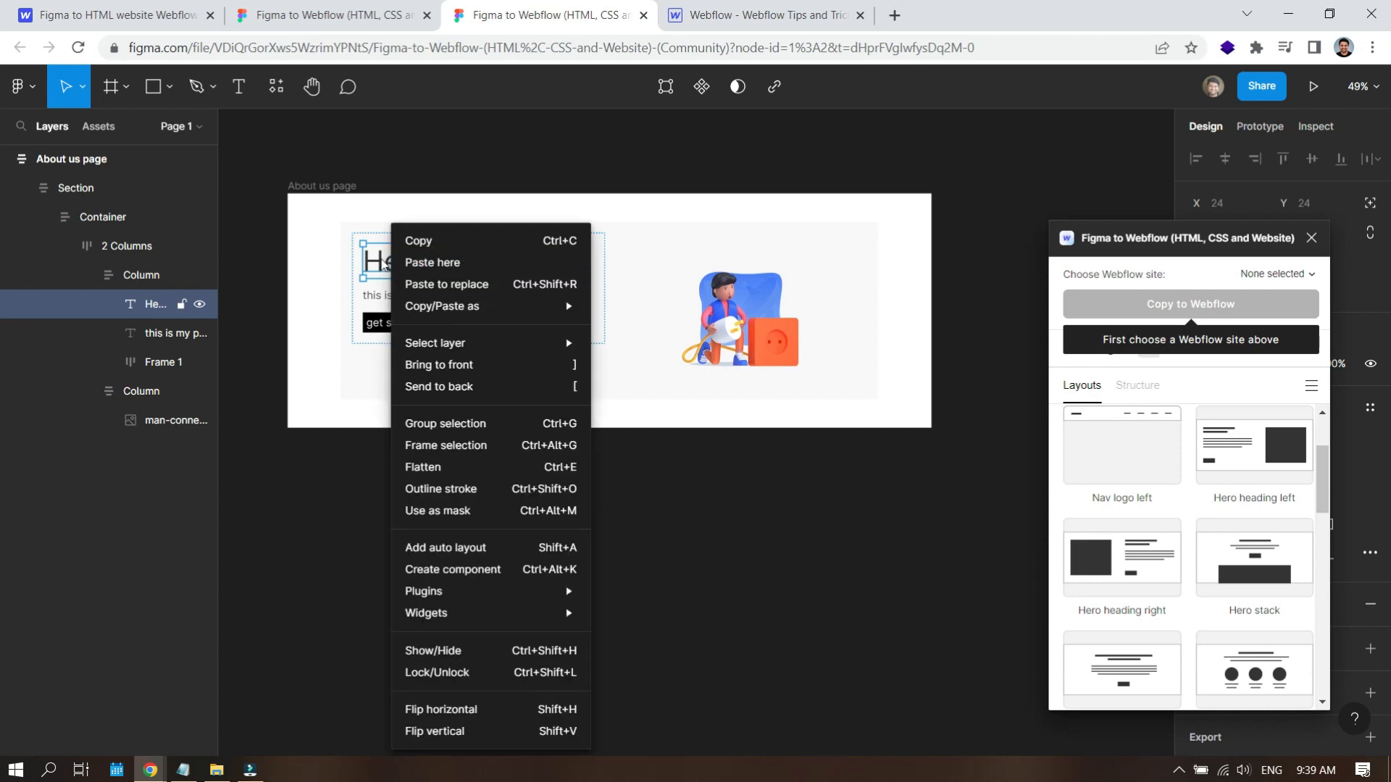
click(384, 265)
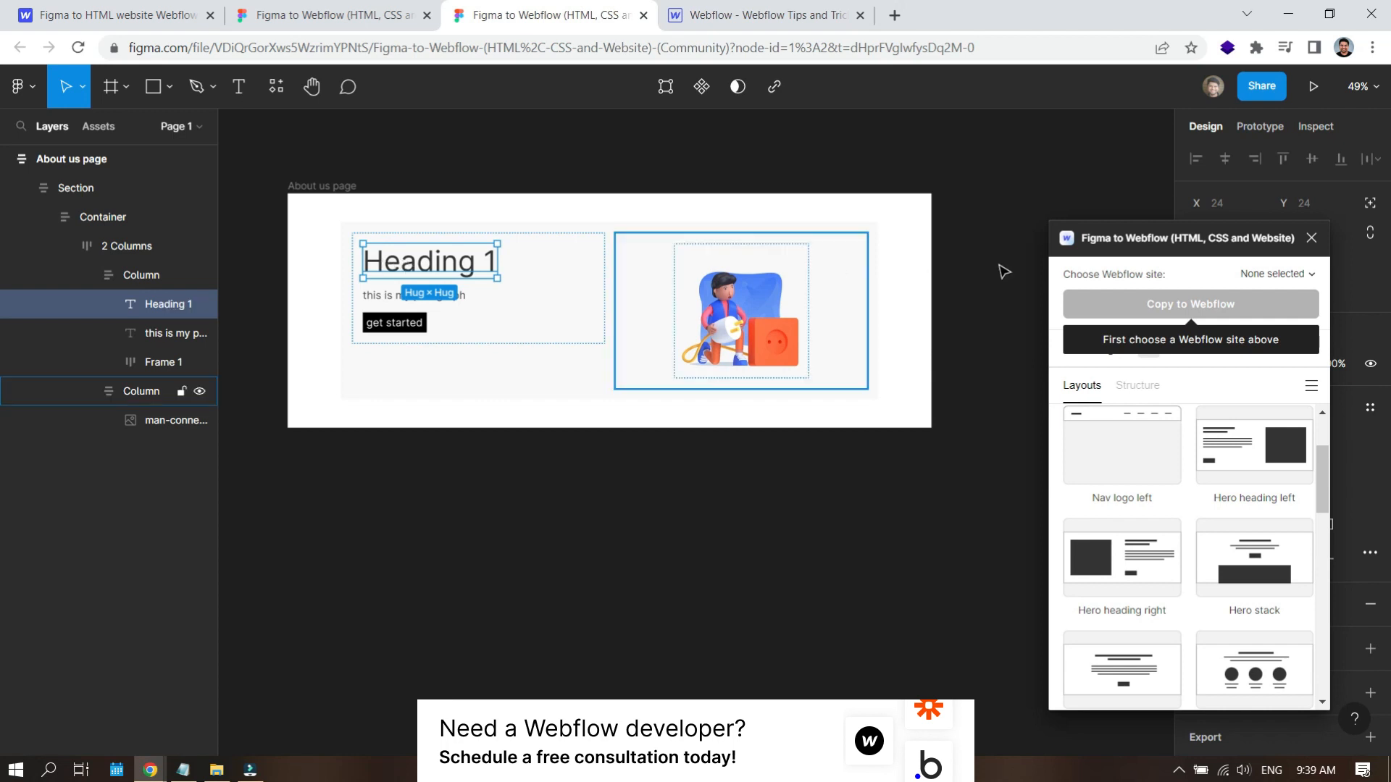
click(1261, 276)
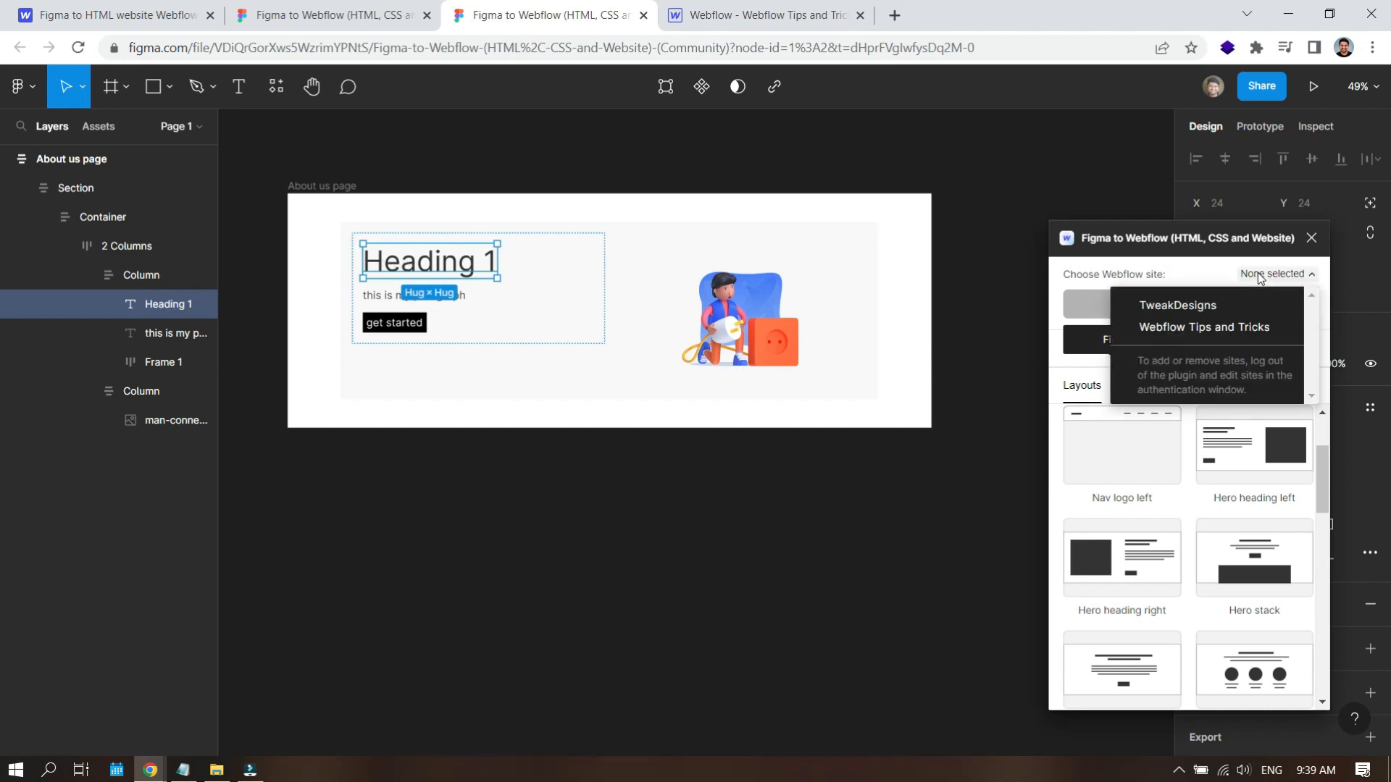
click(1261, 278)
click(1258, 275)
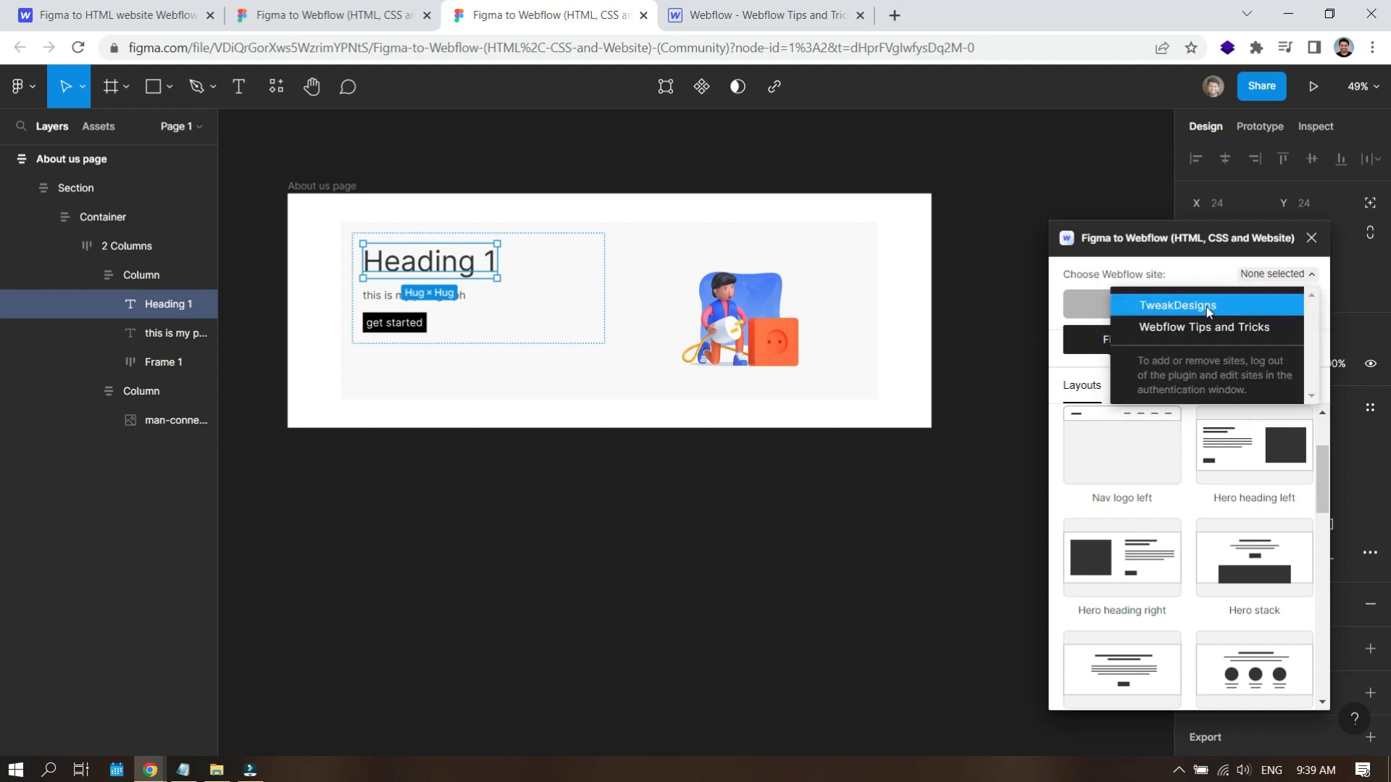
click(1189, 328)
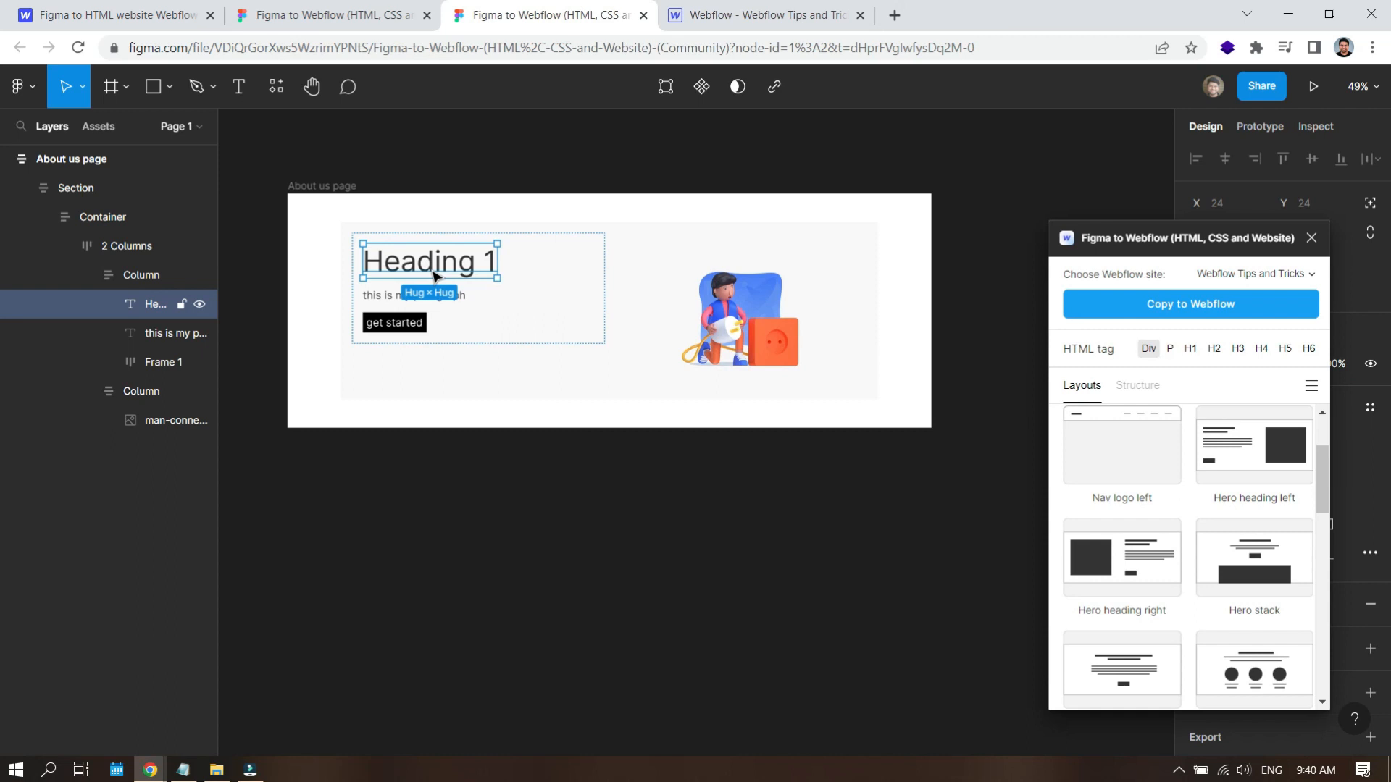
Set the plugin's HTML tags to H1 for the heading, P for the paragraph and Link for the get started button frame.
click(1190, 350)
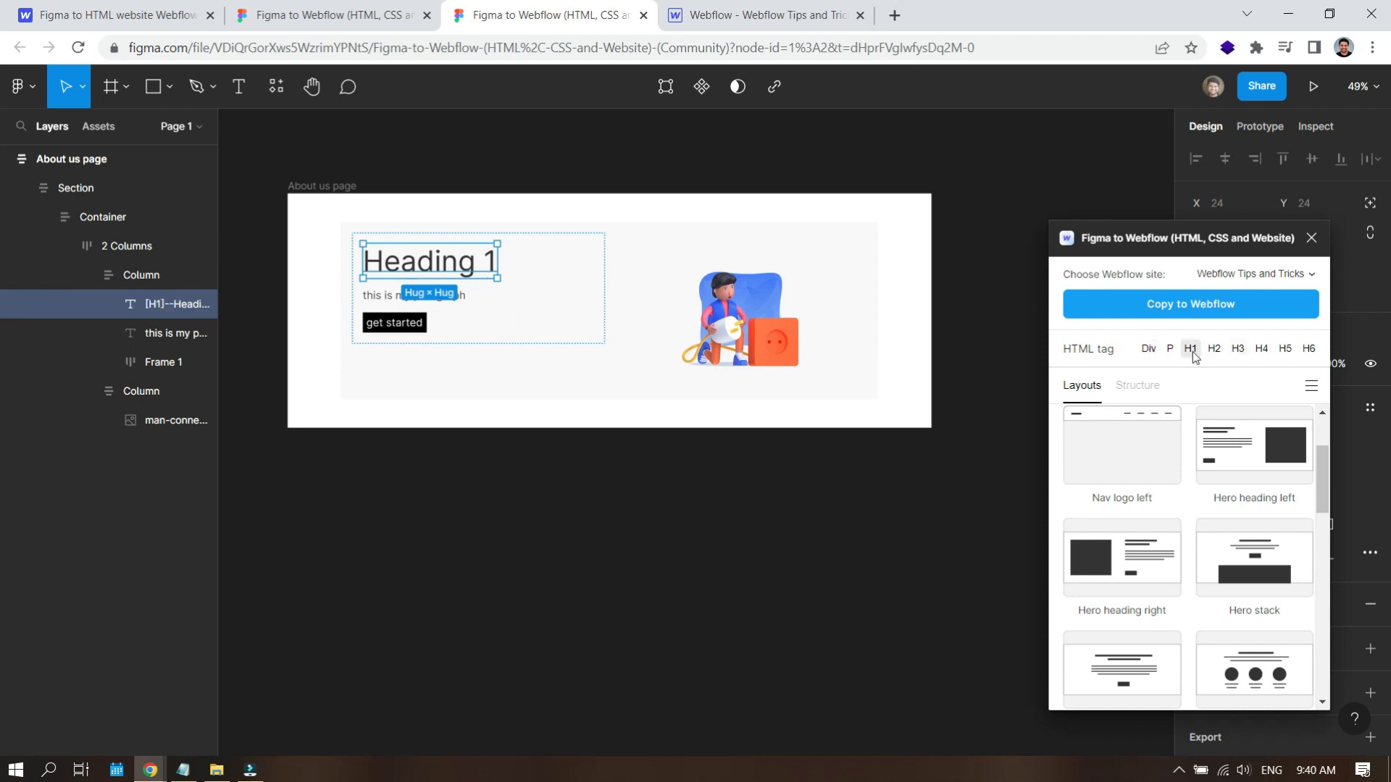
click(395, 295)
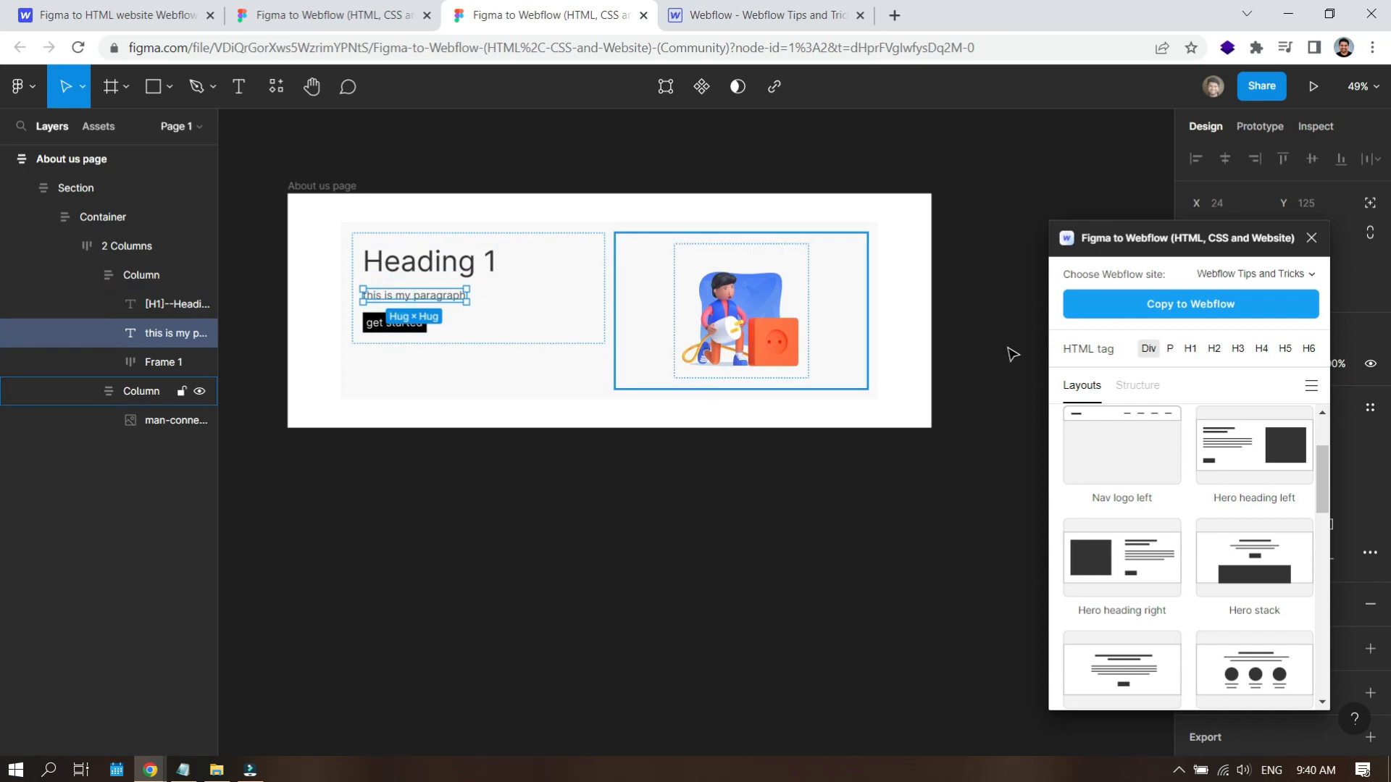
click(1169, 349)
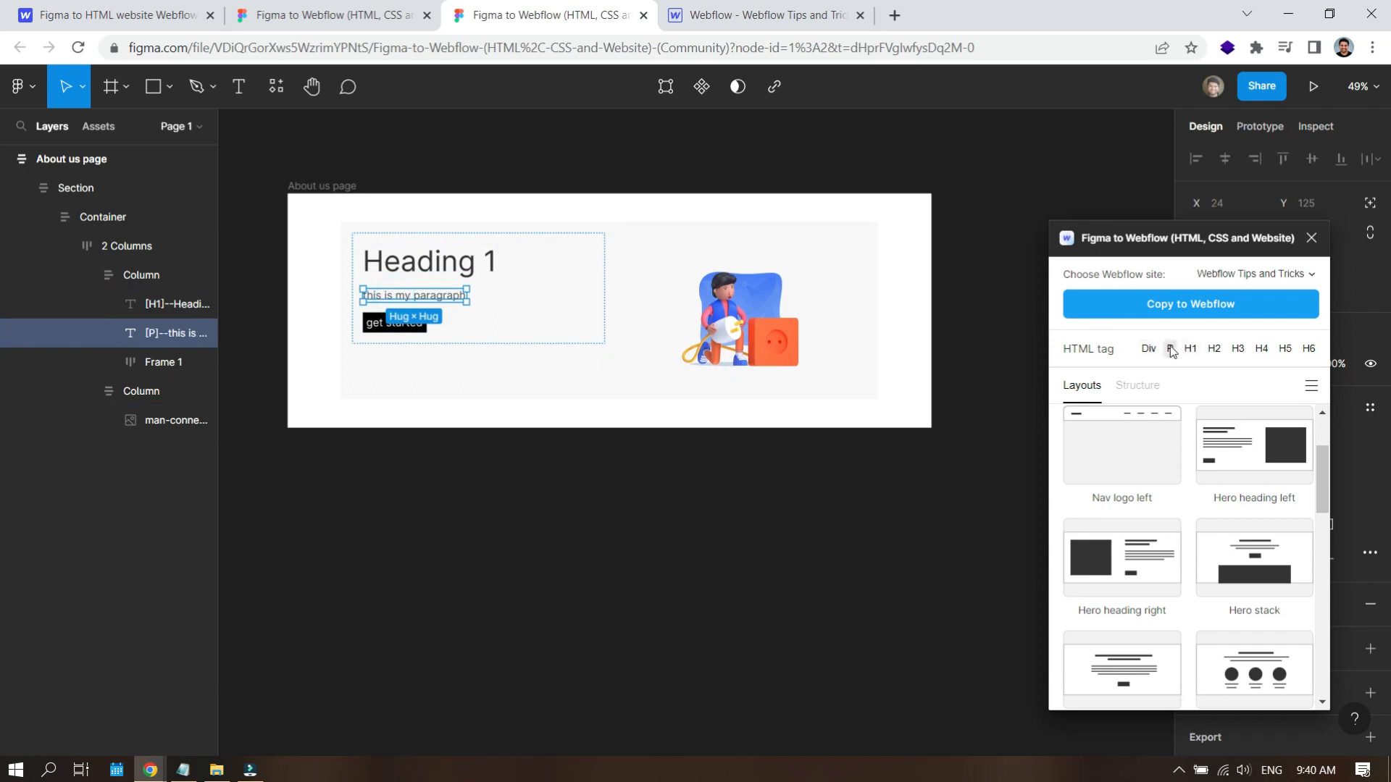
click(389, 324)
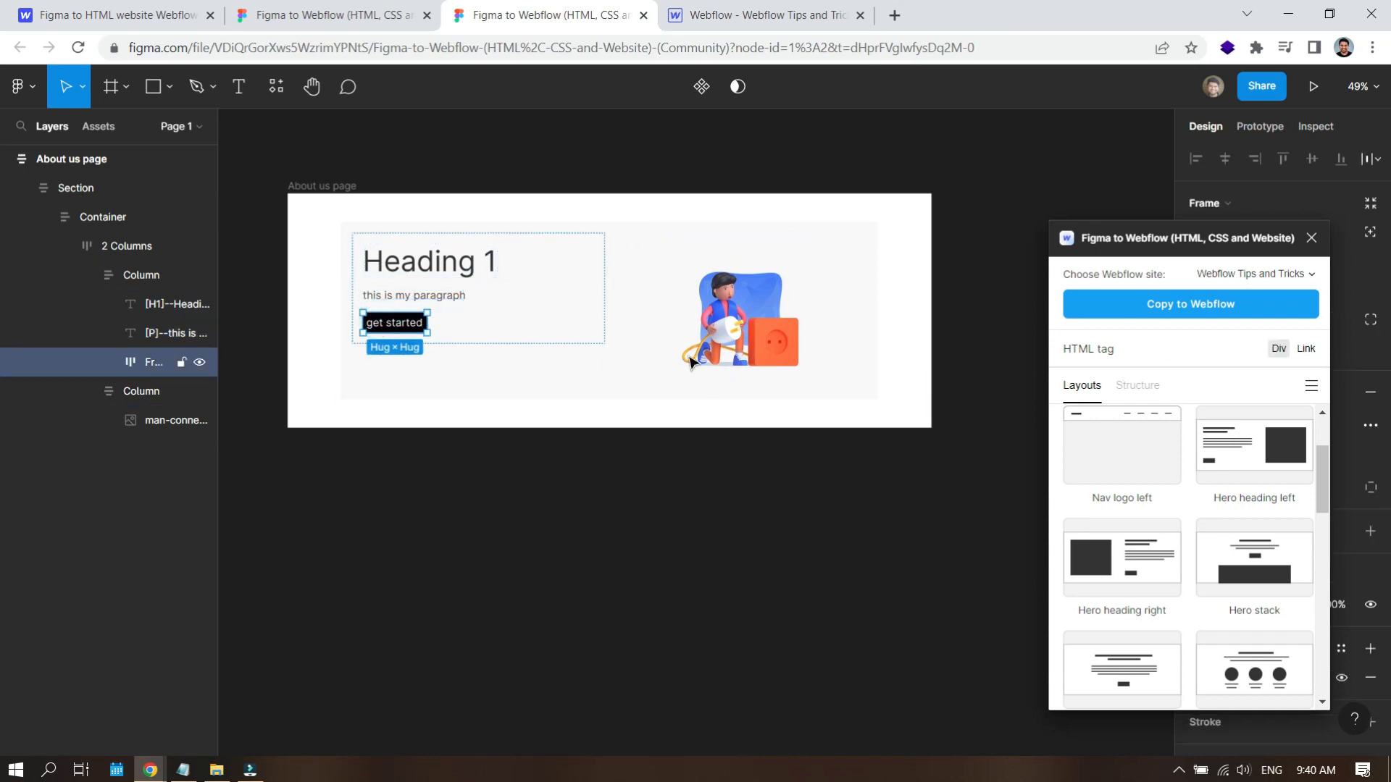
click(1303, 350)
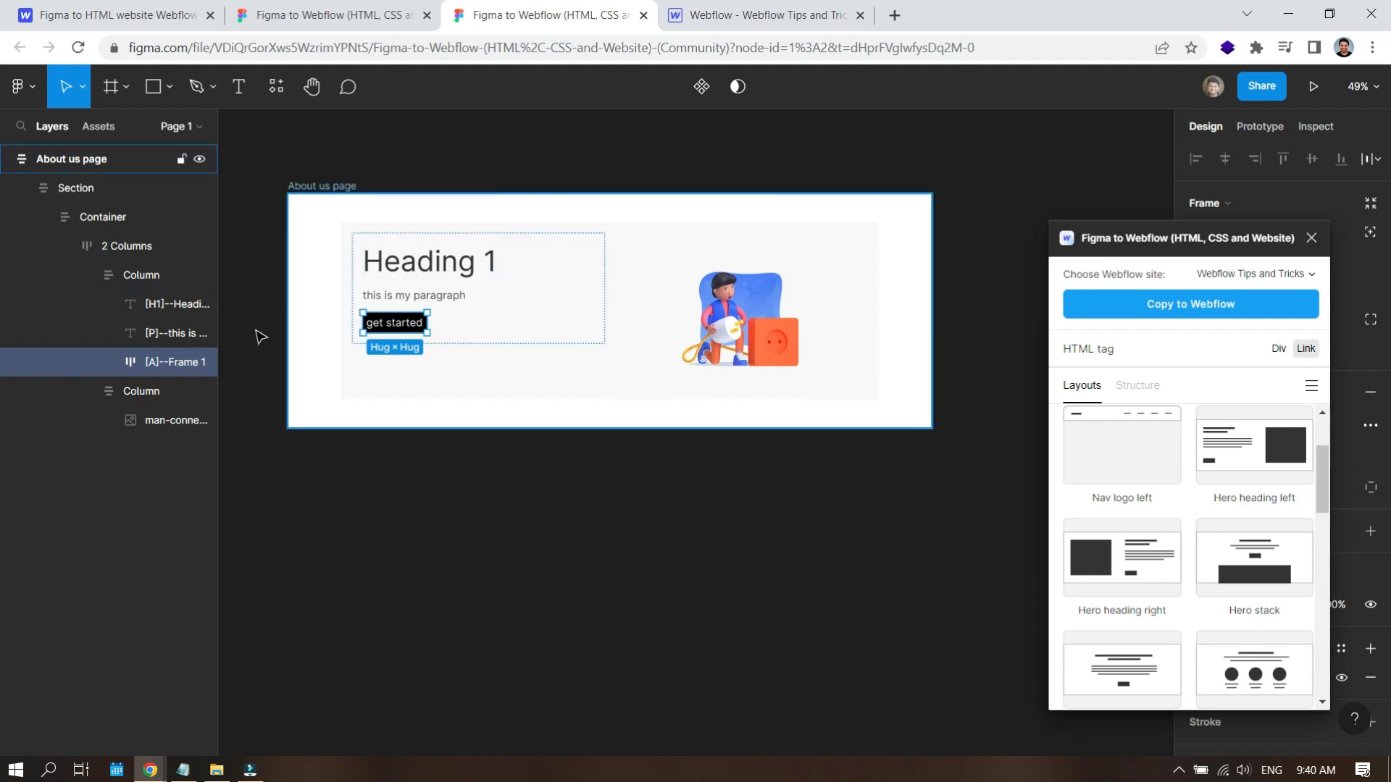
Select the whole About us page frame and copy it to Webflow with the plugin.
click(164, 331)
click(145, 282)
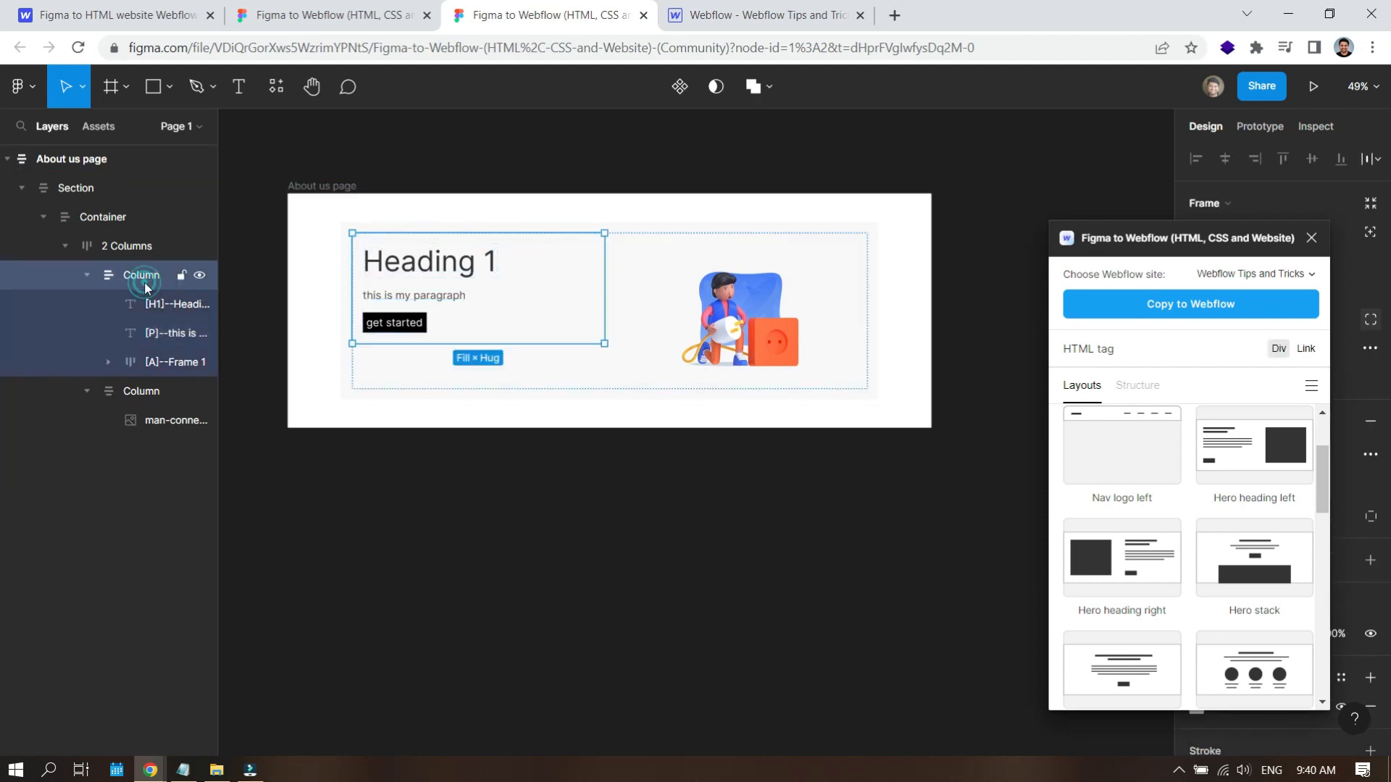
click(130, 248)
click(122, 219)
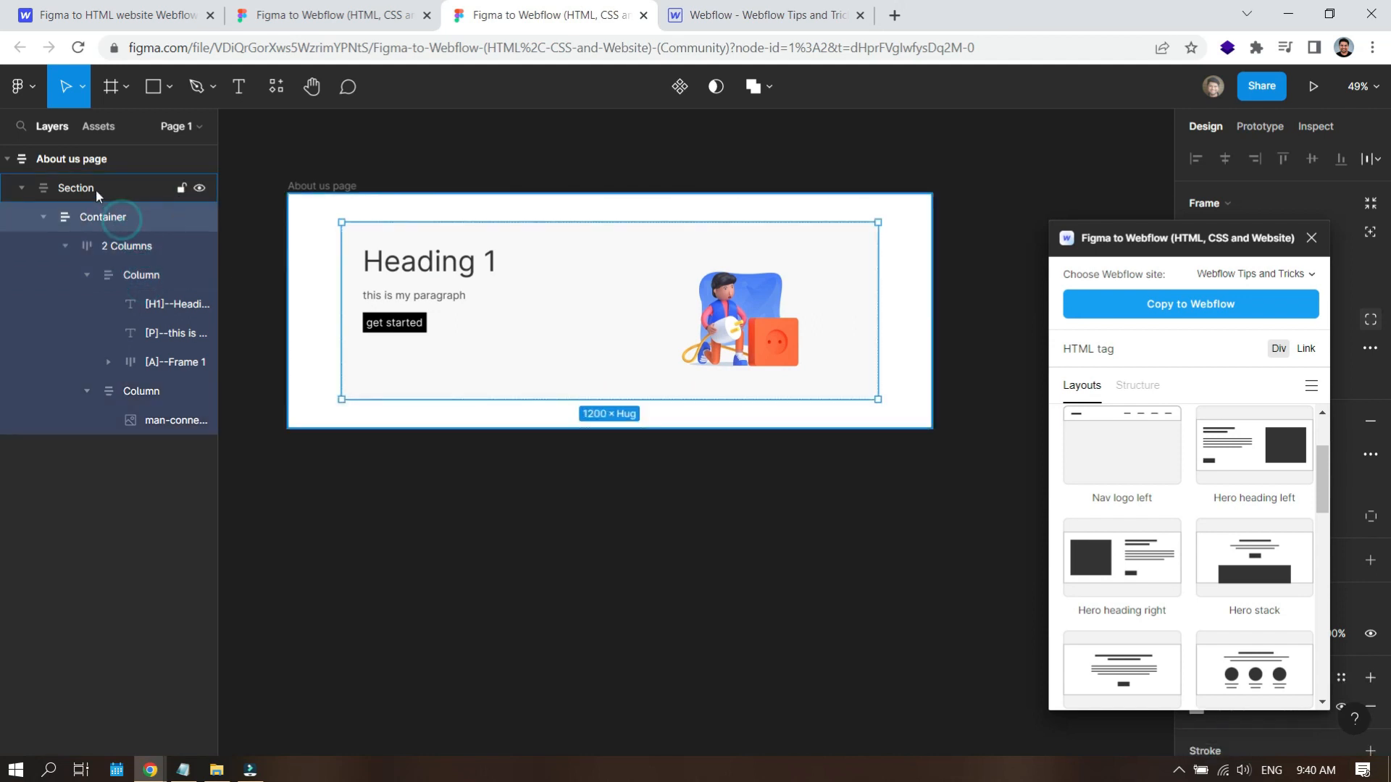
click(96, 189)
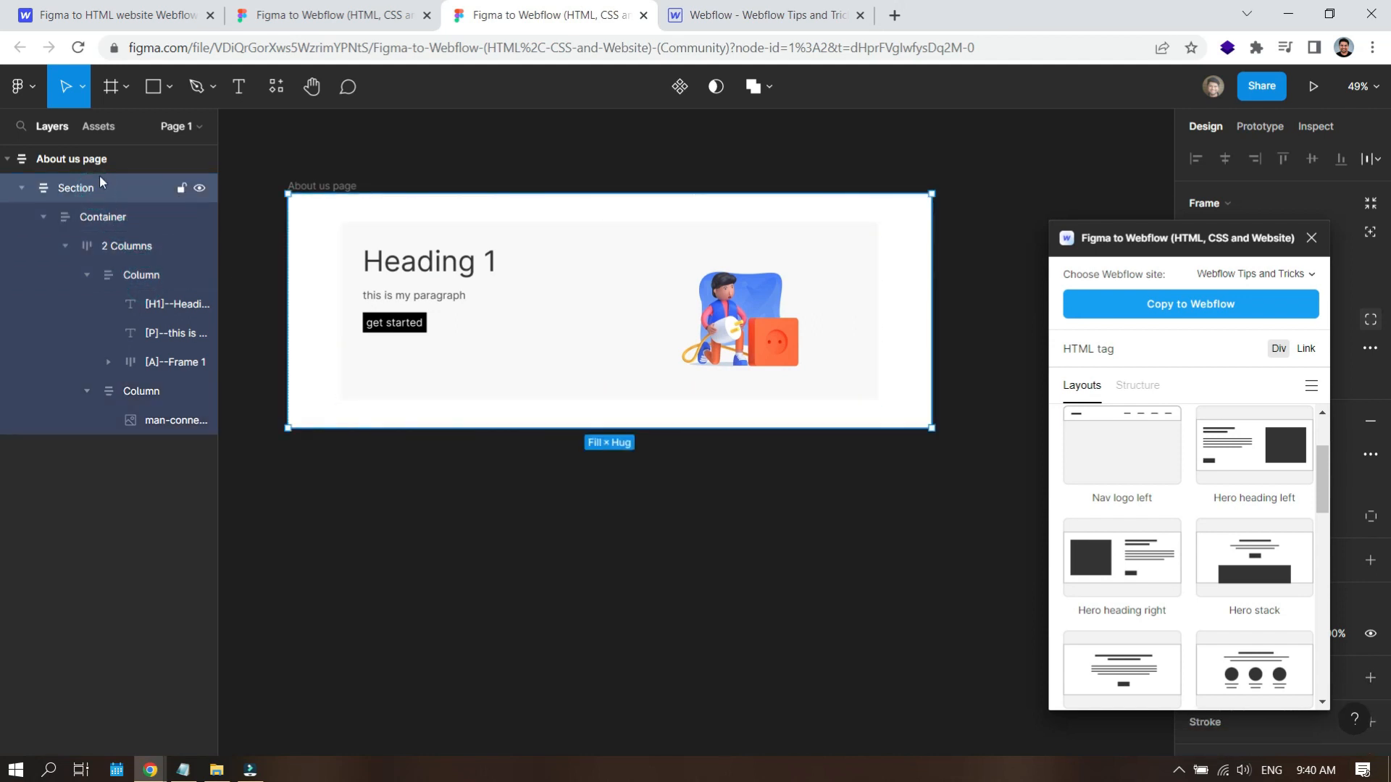
click(101, 168)
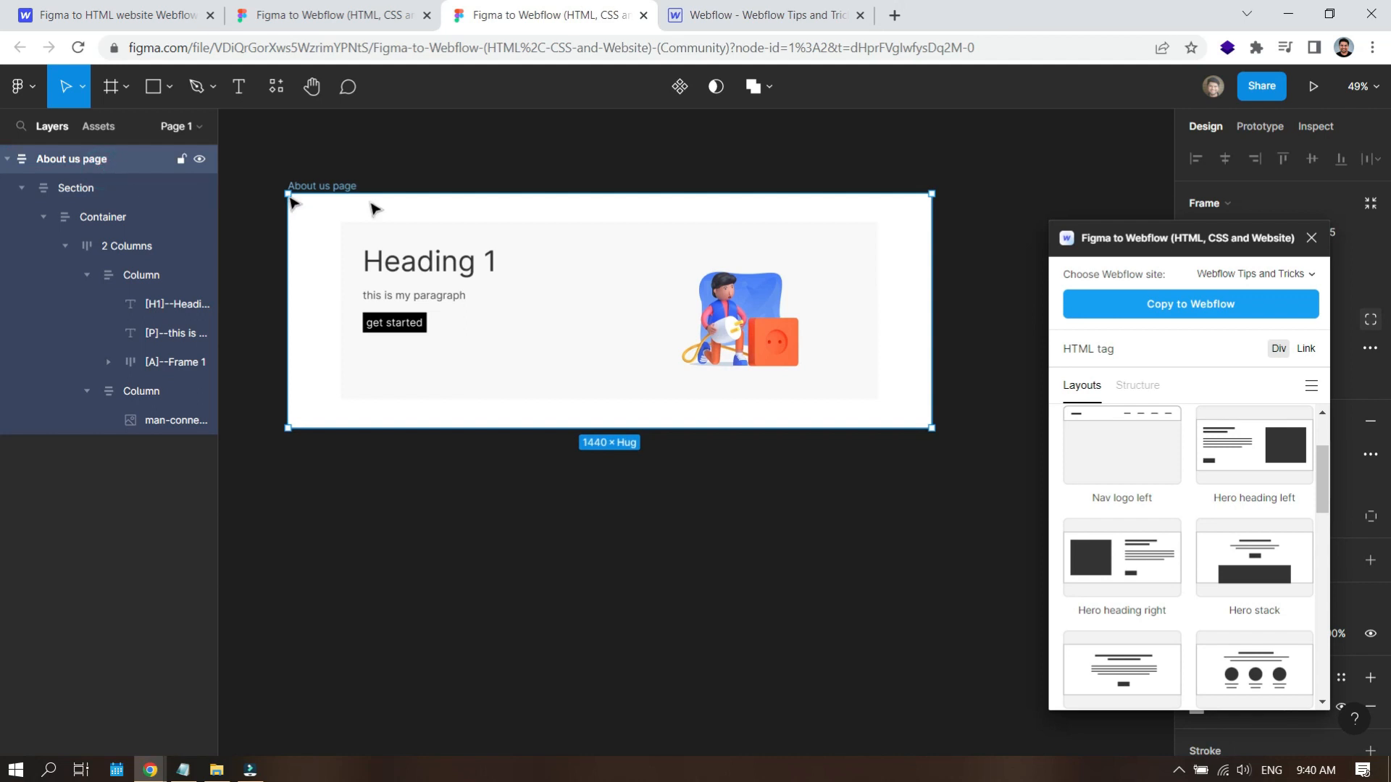
click(1177, 309)
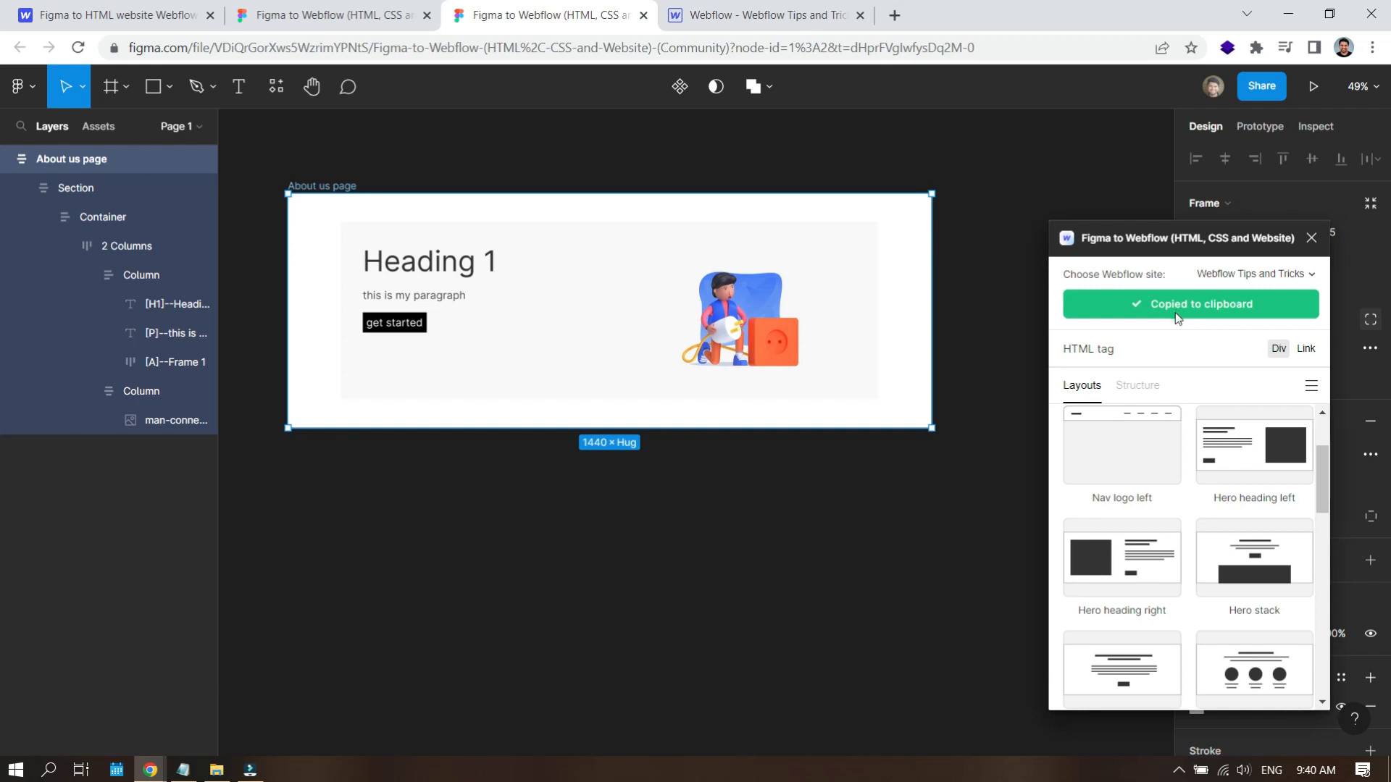
Switch to the Webflow Designer, paste the copied page into the Body element and dismiss the paste notice.
click(727, 15)
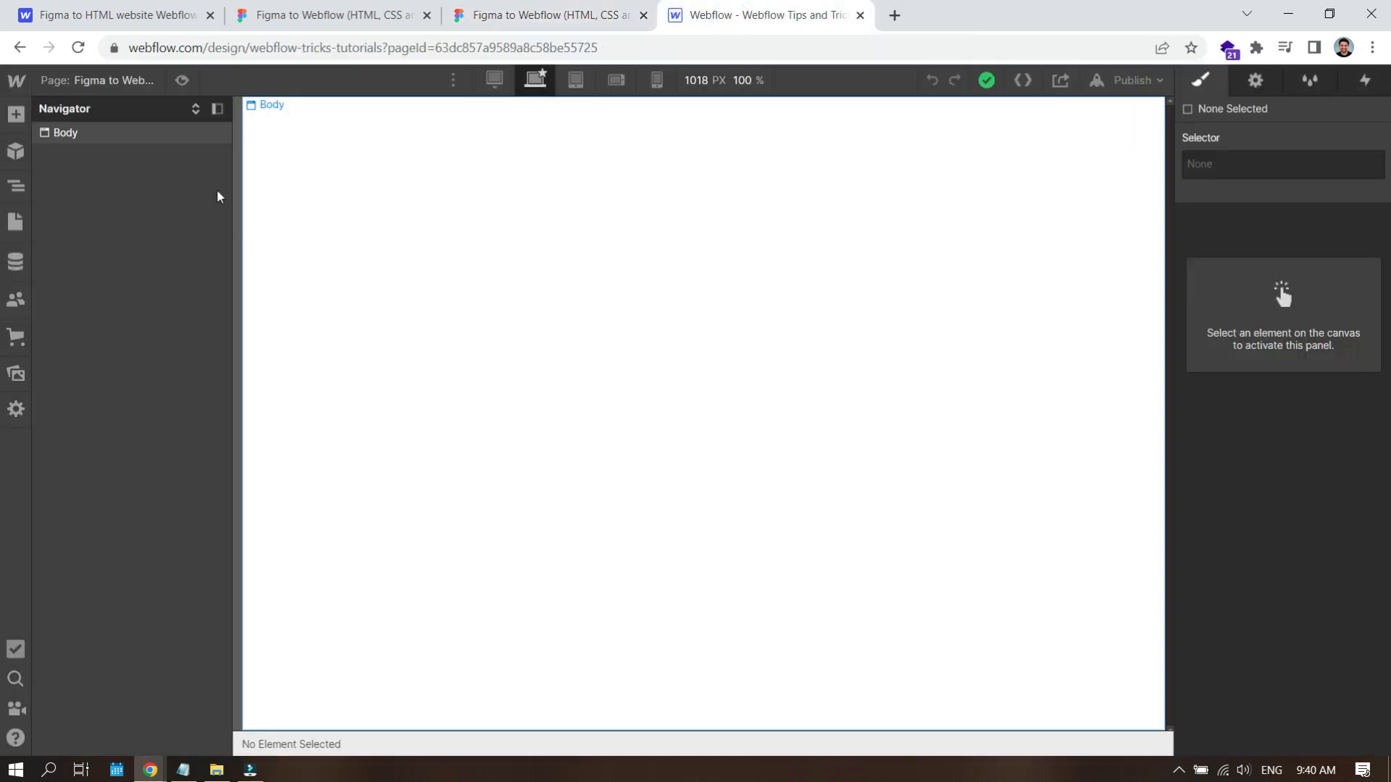
click(92, 137)
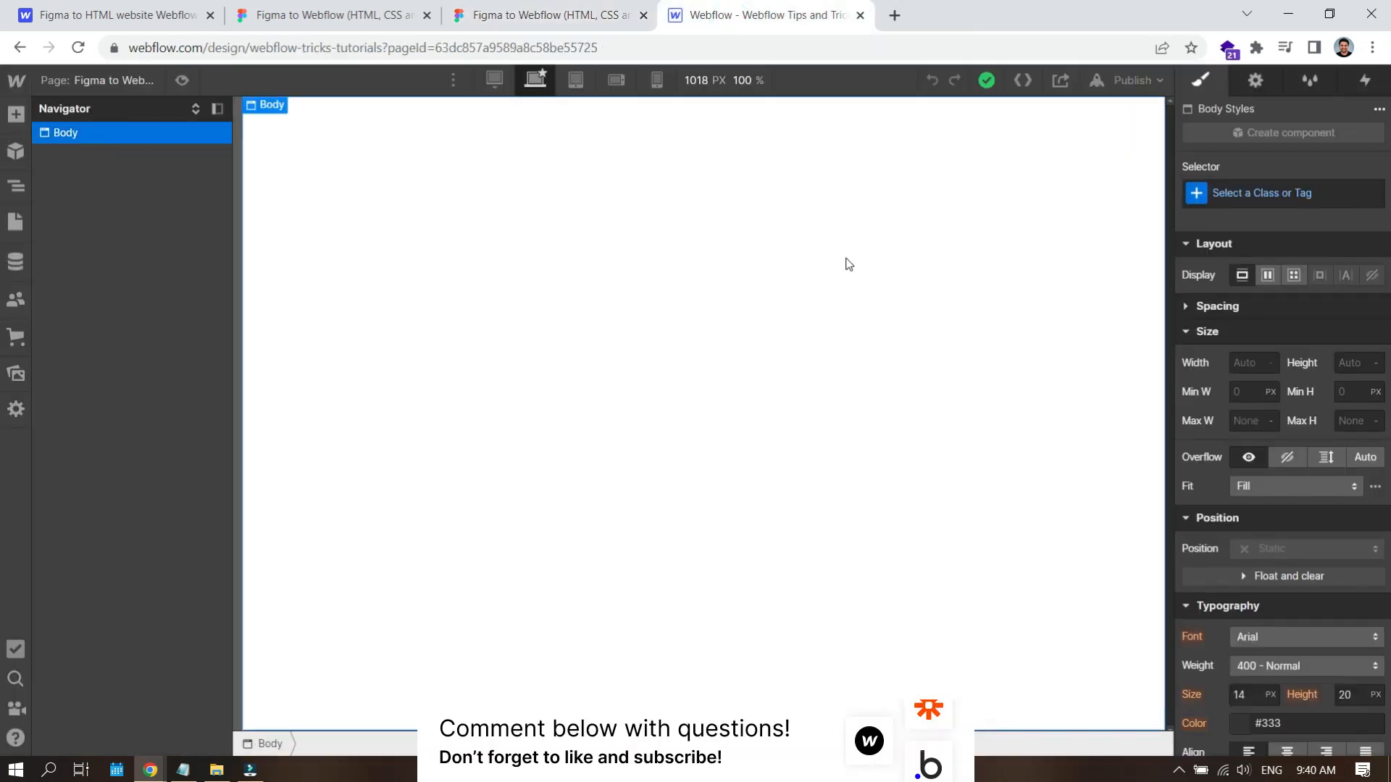
key(ctrl+v)
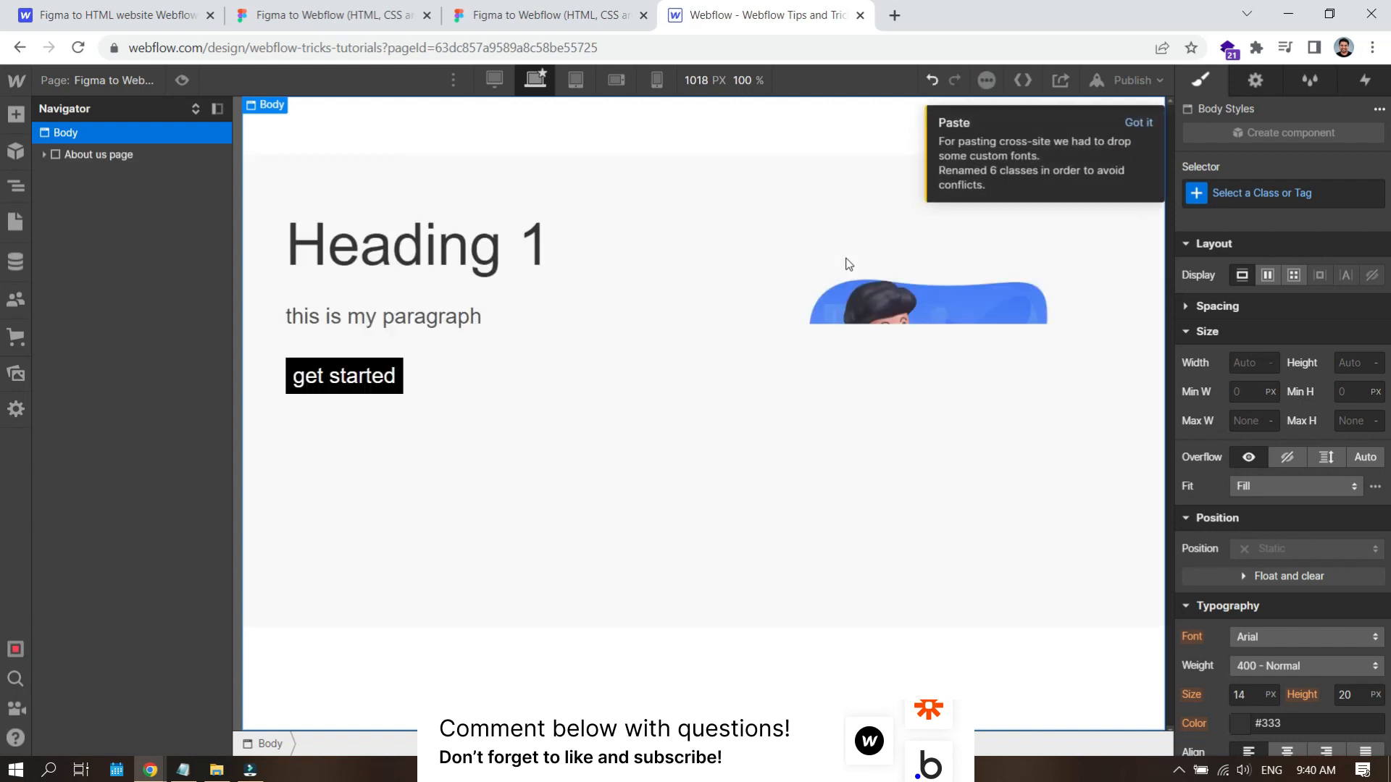
click(1133, 124)
Examine the pasted elements' hierarchy, tags and class names in Webflow, from About us page down to the heading and paragraph, and return to Figma.
click(397, 259)
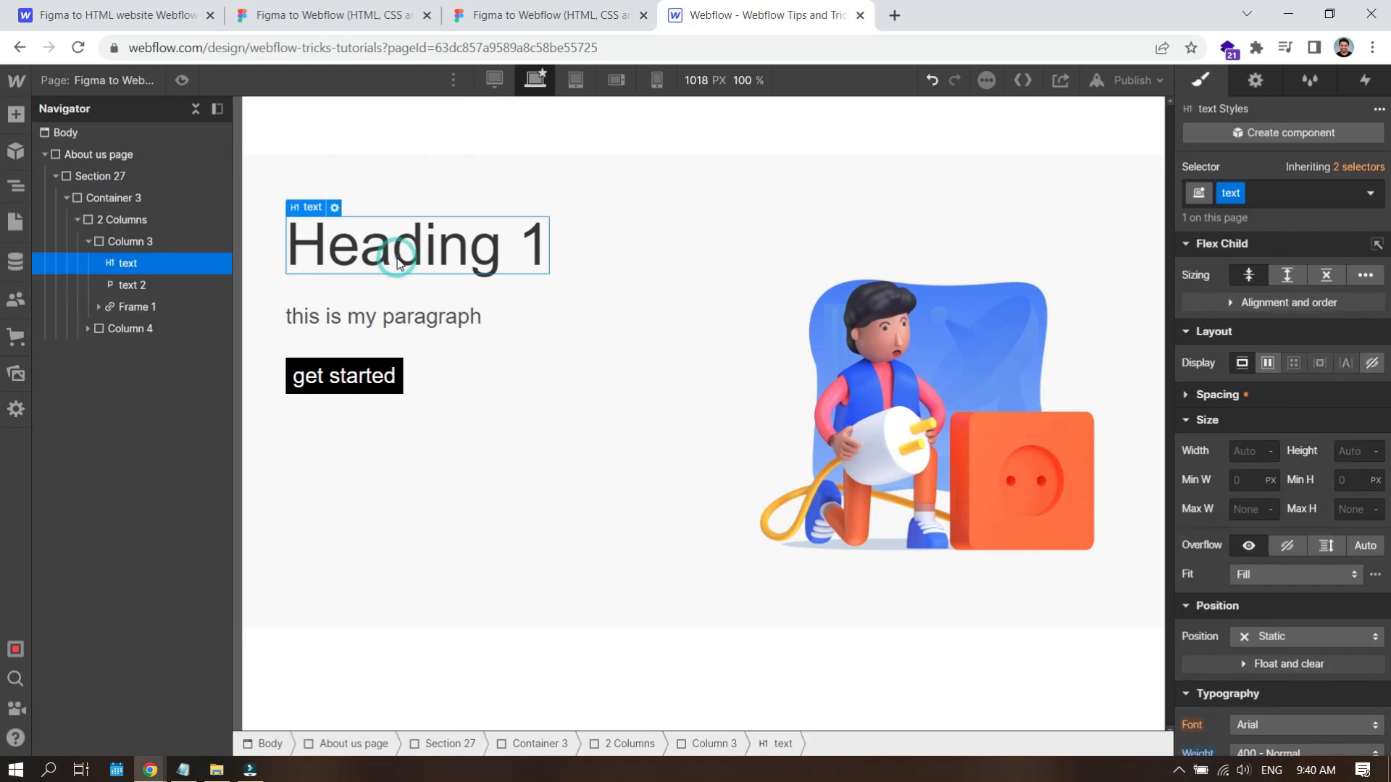
click(129, 241)
click(103, 153)
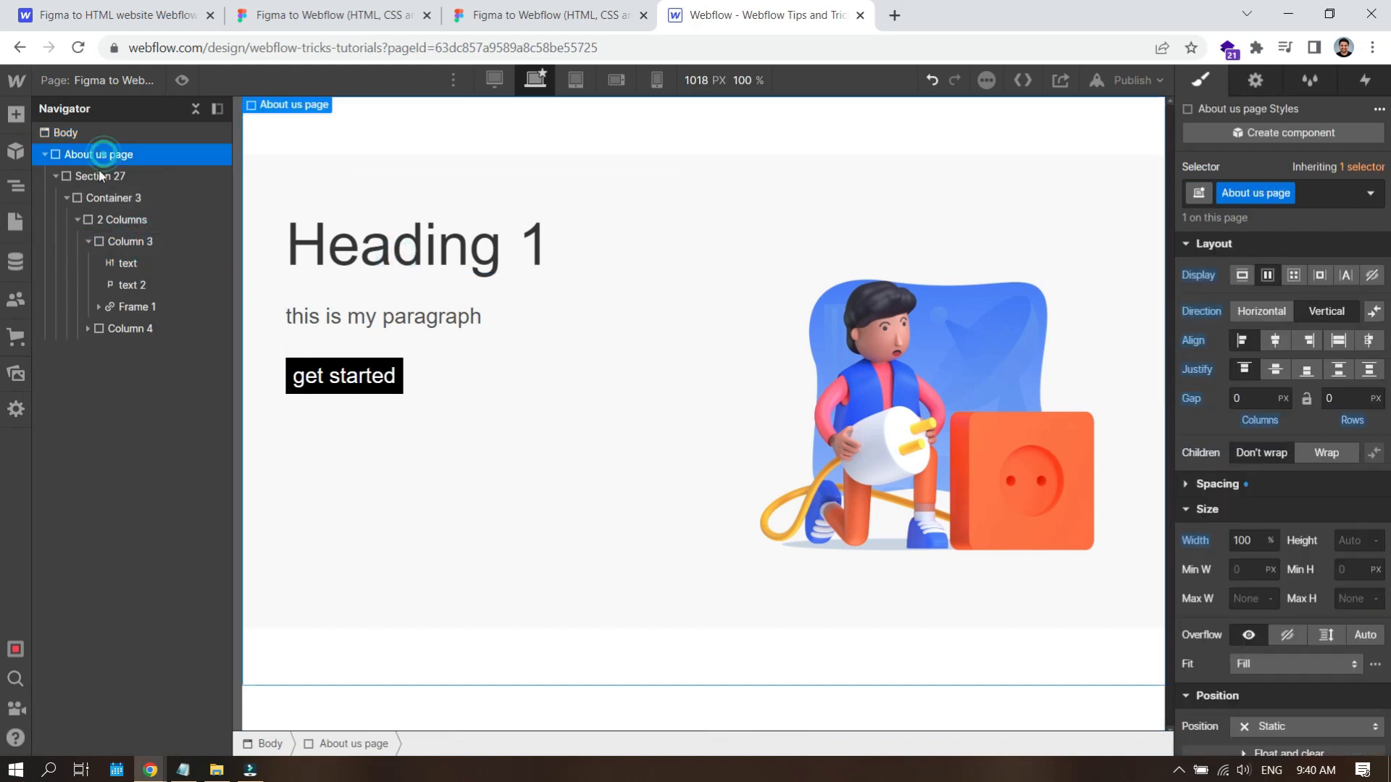
click(101, 176)
click(107, 198)
click(120, 219)
click(126, 242)
click(127, 262)
click(132, 285)
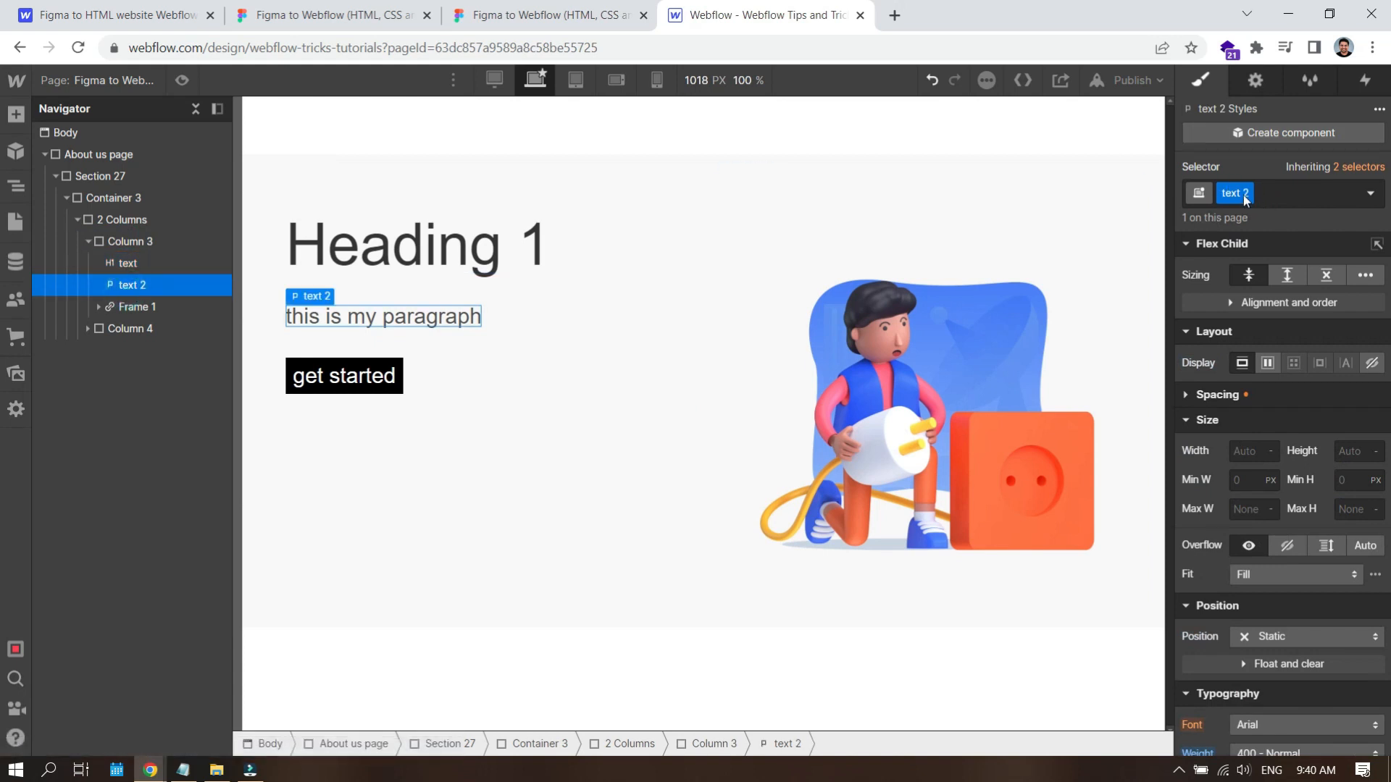
click(111, 264)
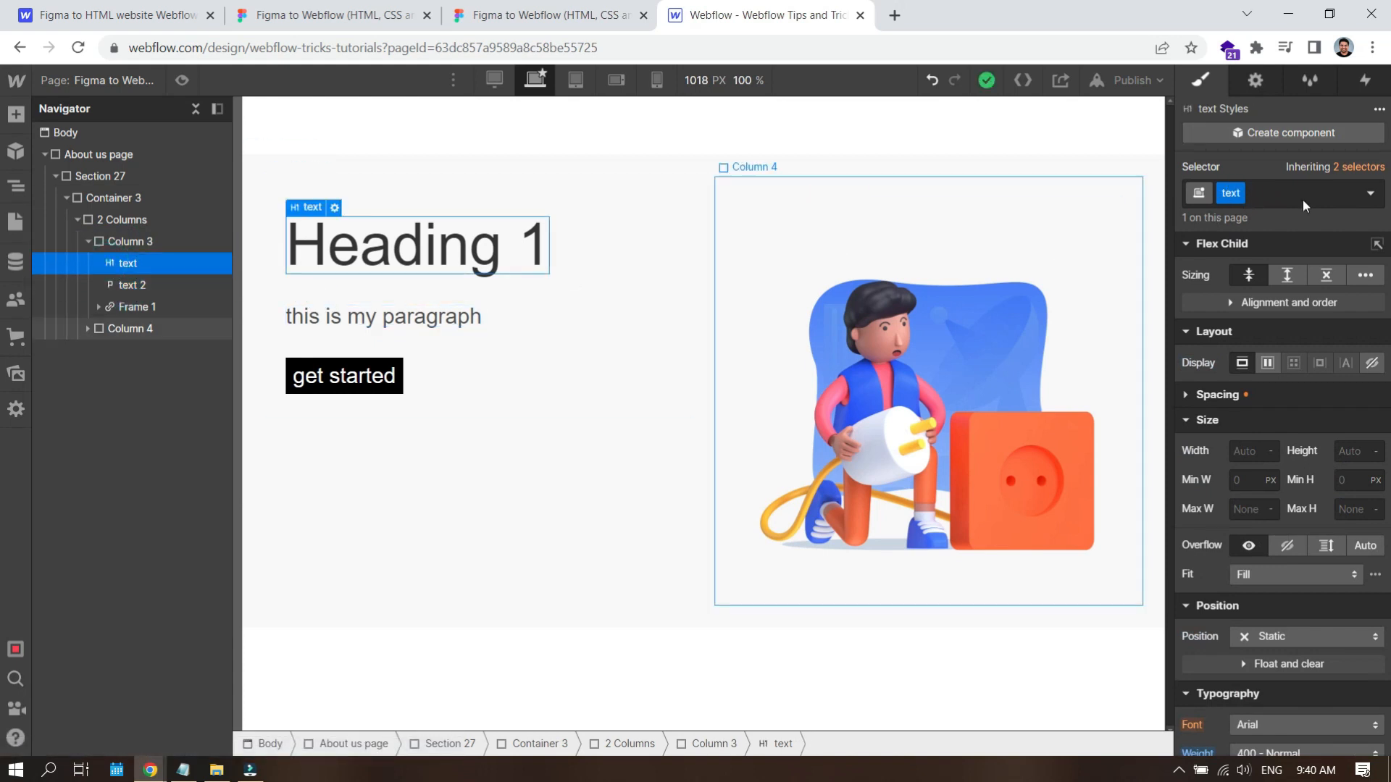
click(557, 15)
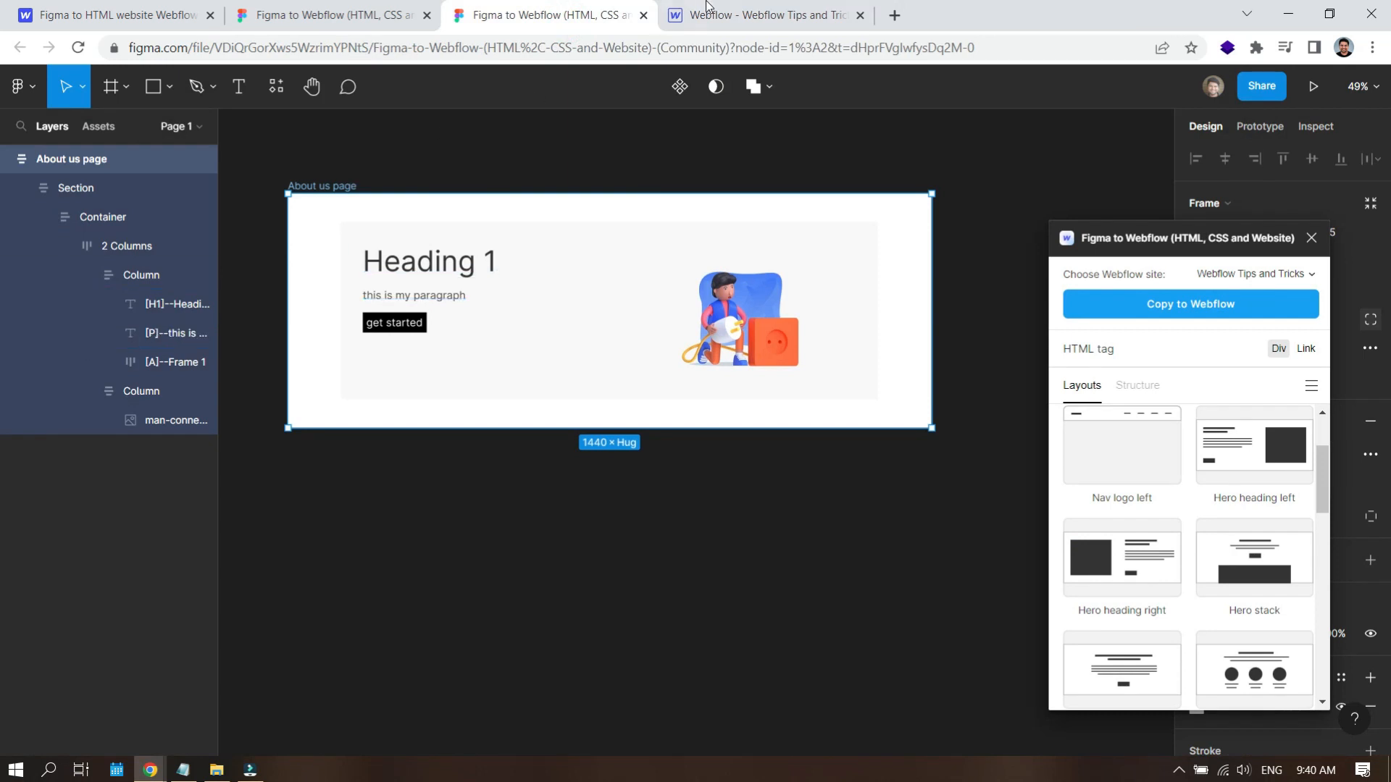
Switch to the Webflow Designer and check the styles and class names of the pasted paragraph and heading.
key(ctrl+Tab)
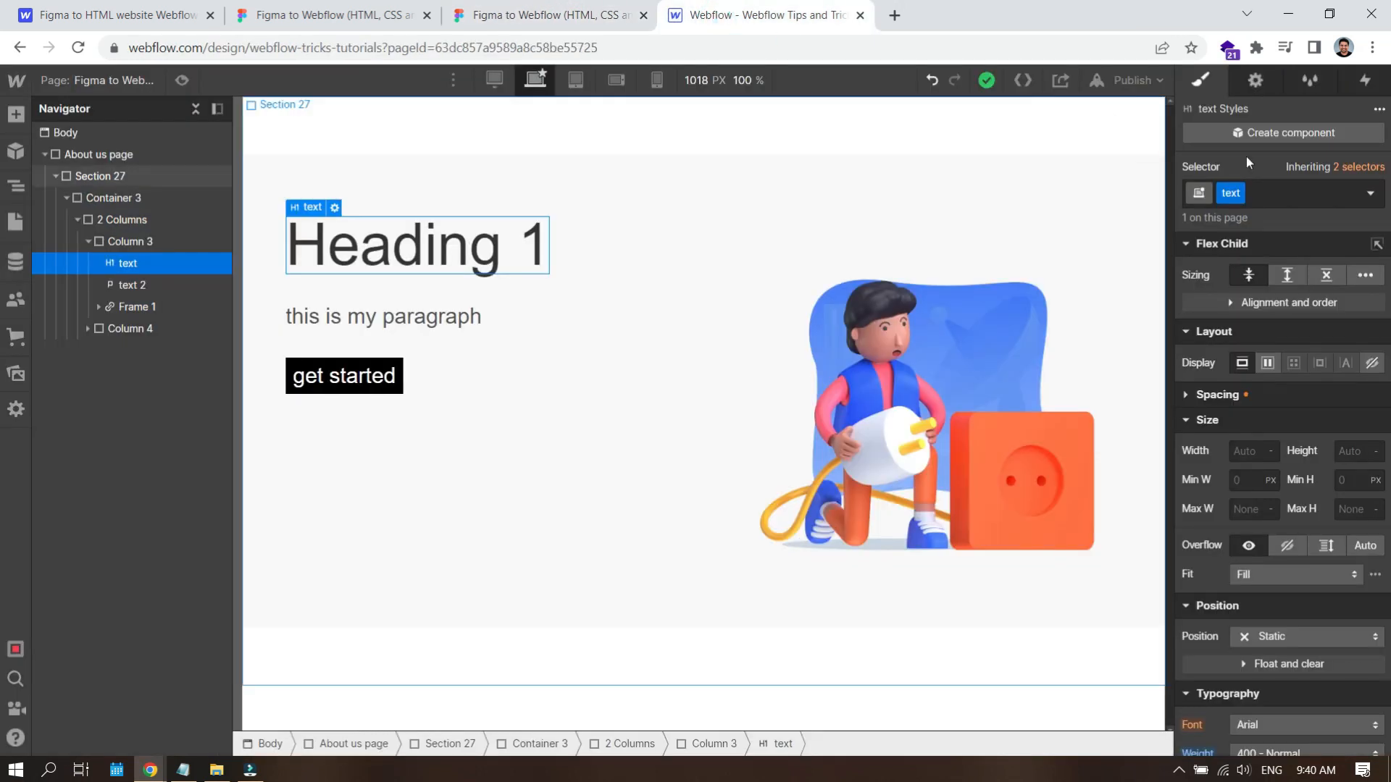
click(132, 285)
click(137, 267)
Return to Figma and look through the plugin's ready-made layouts, from navigation and hero sections down to the footer.
click(543, 15)
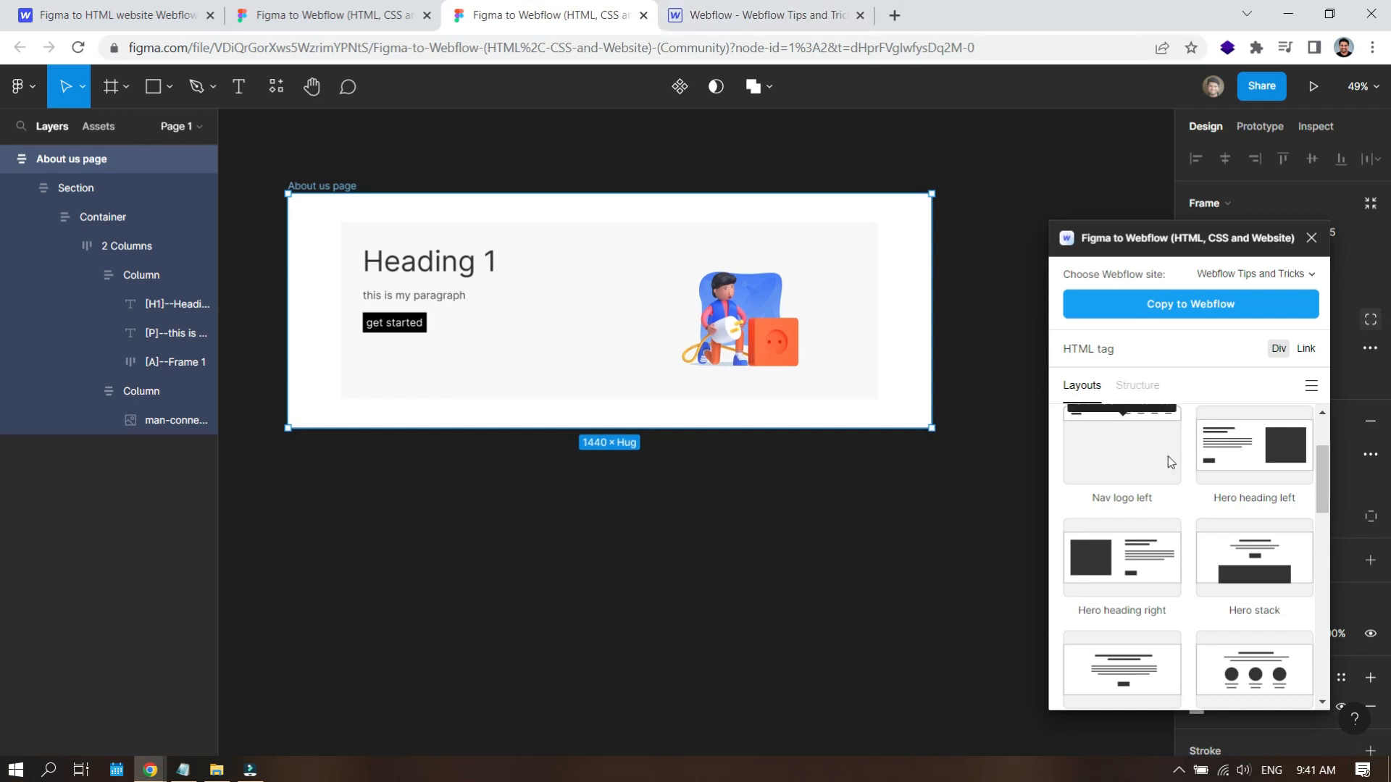
scroll(1167, 456, down, 4)
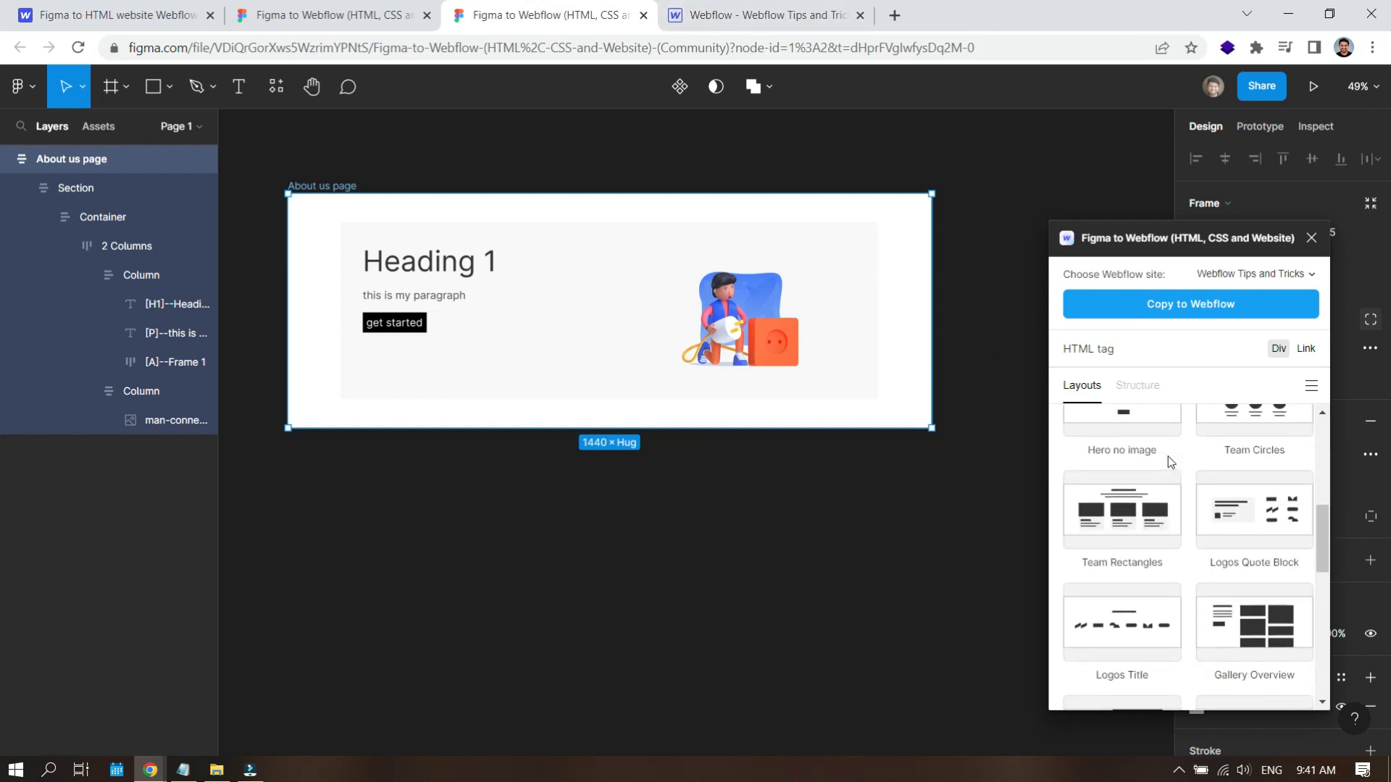
scroll(1232, 549, down, 3)
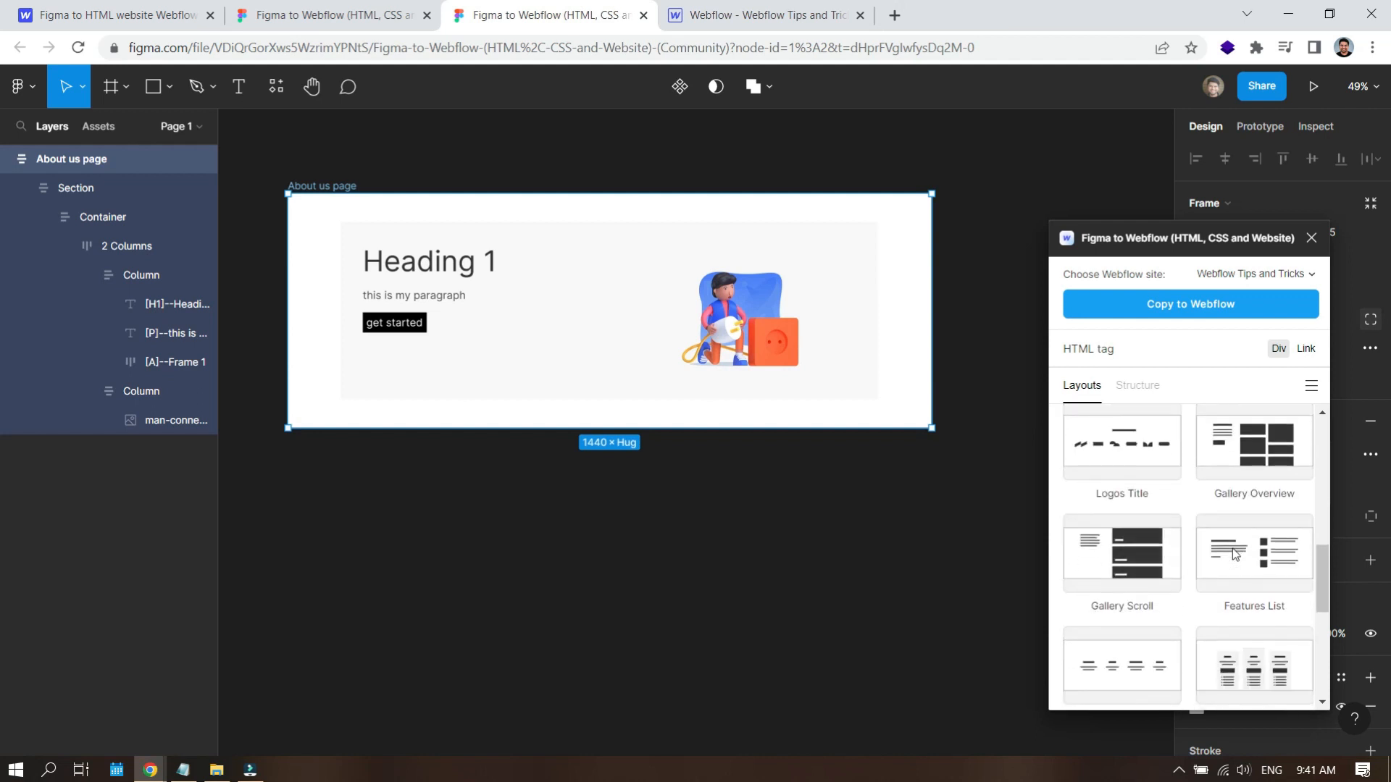
scroll(1232, 549, down, 4)
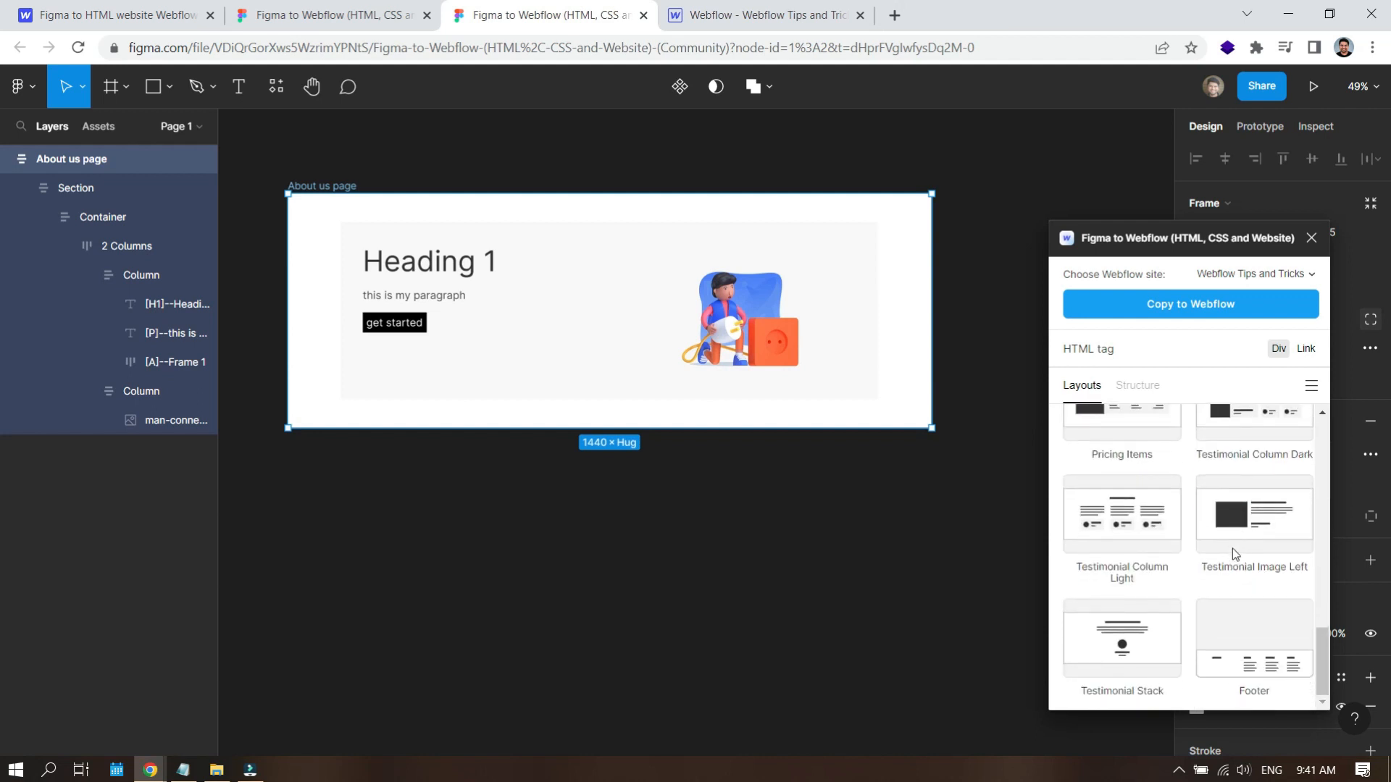
scroll(1232, 549, up, 10)
scroll(1232, 553, up, 1)
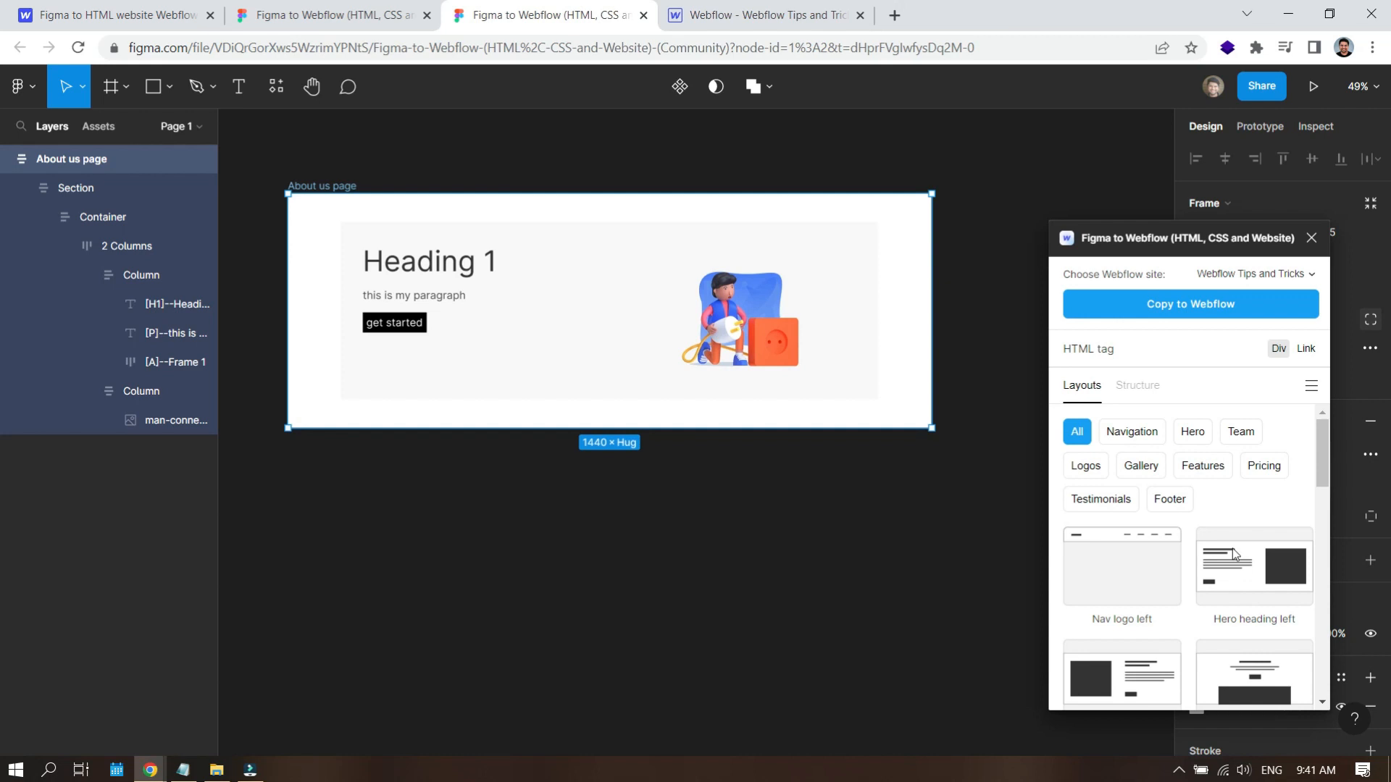
Switch to Webflow, preview the pasted page at the tablet, mobile landscape and mobile portrait breakpoints, restore the base breakpoint and return to Figma.
click(685, 16)
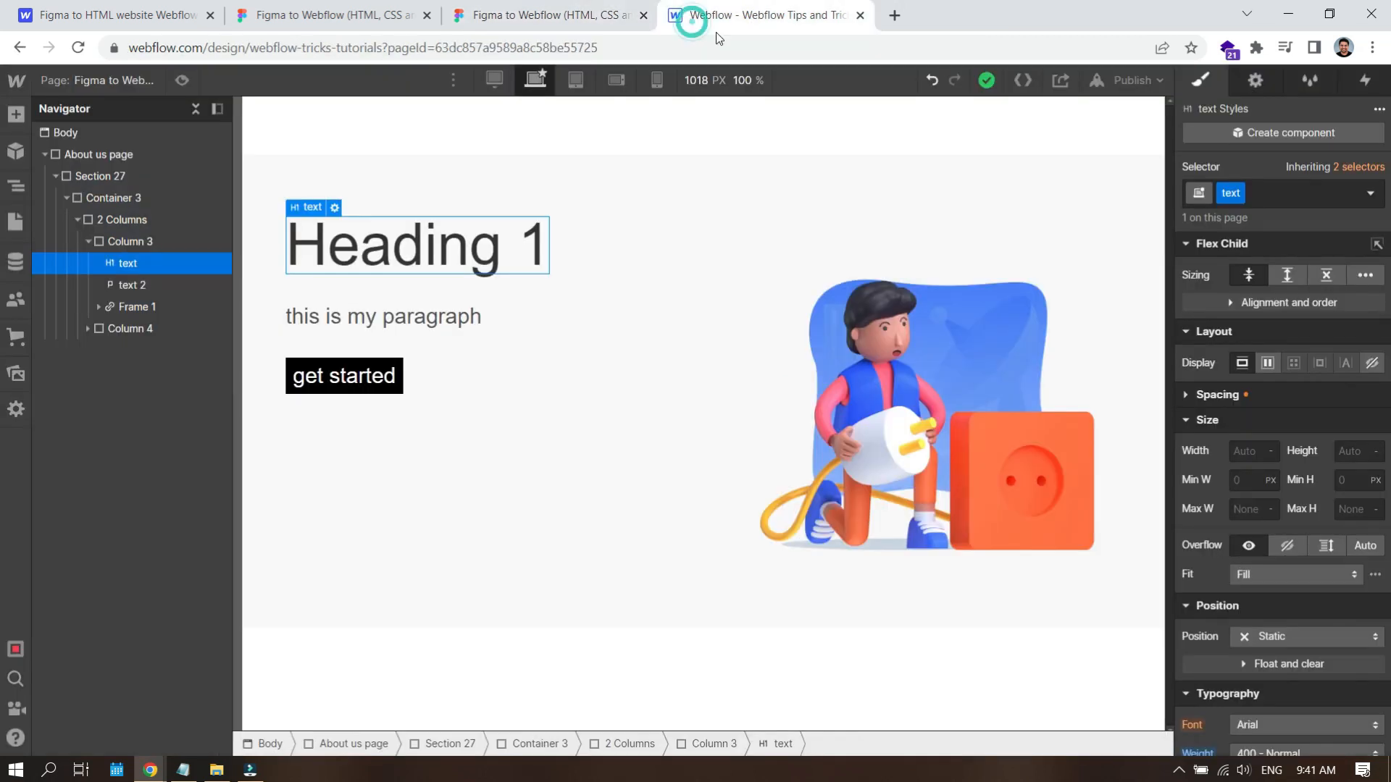
click(582, 82)
click(630, 80)
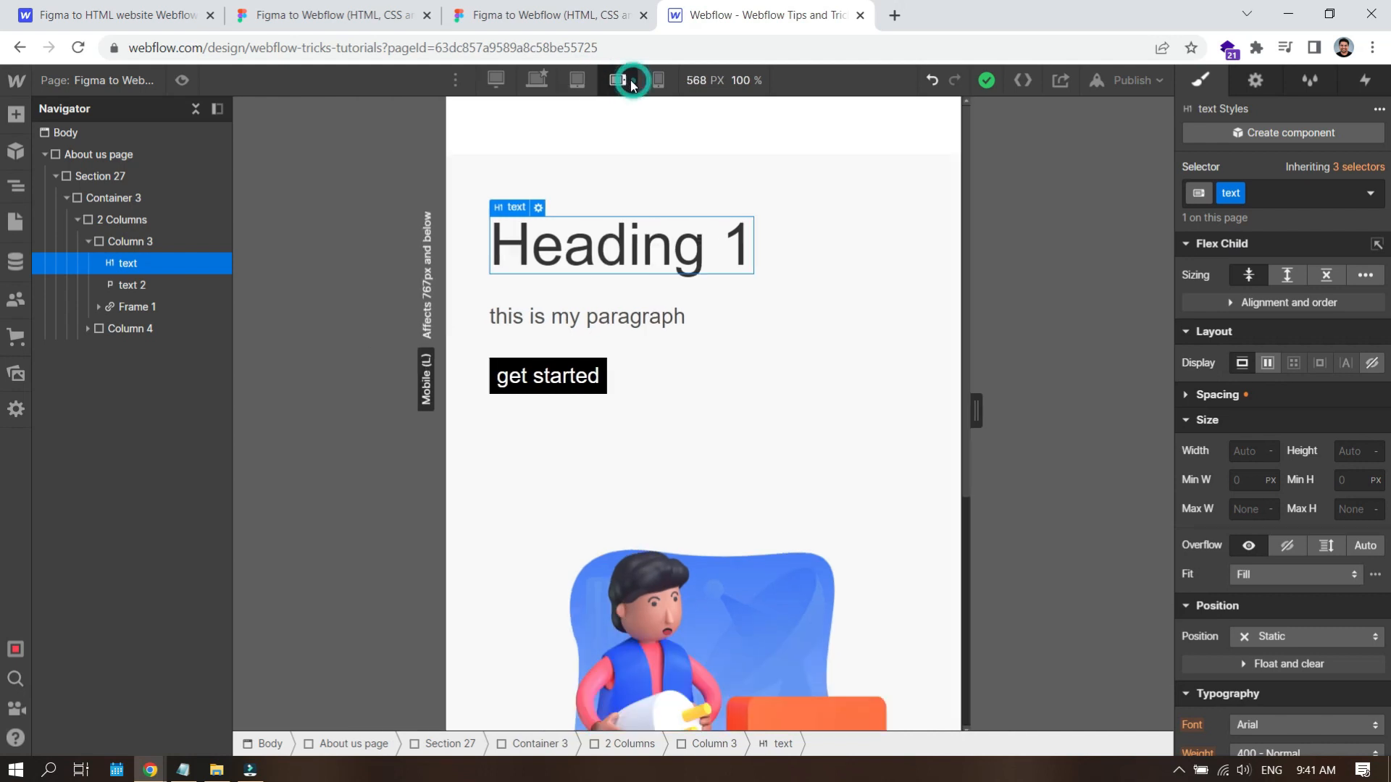
click(656, 82)
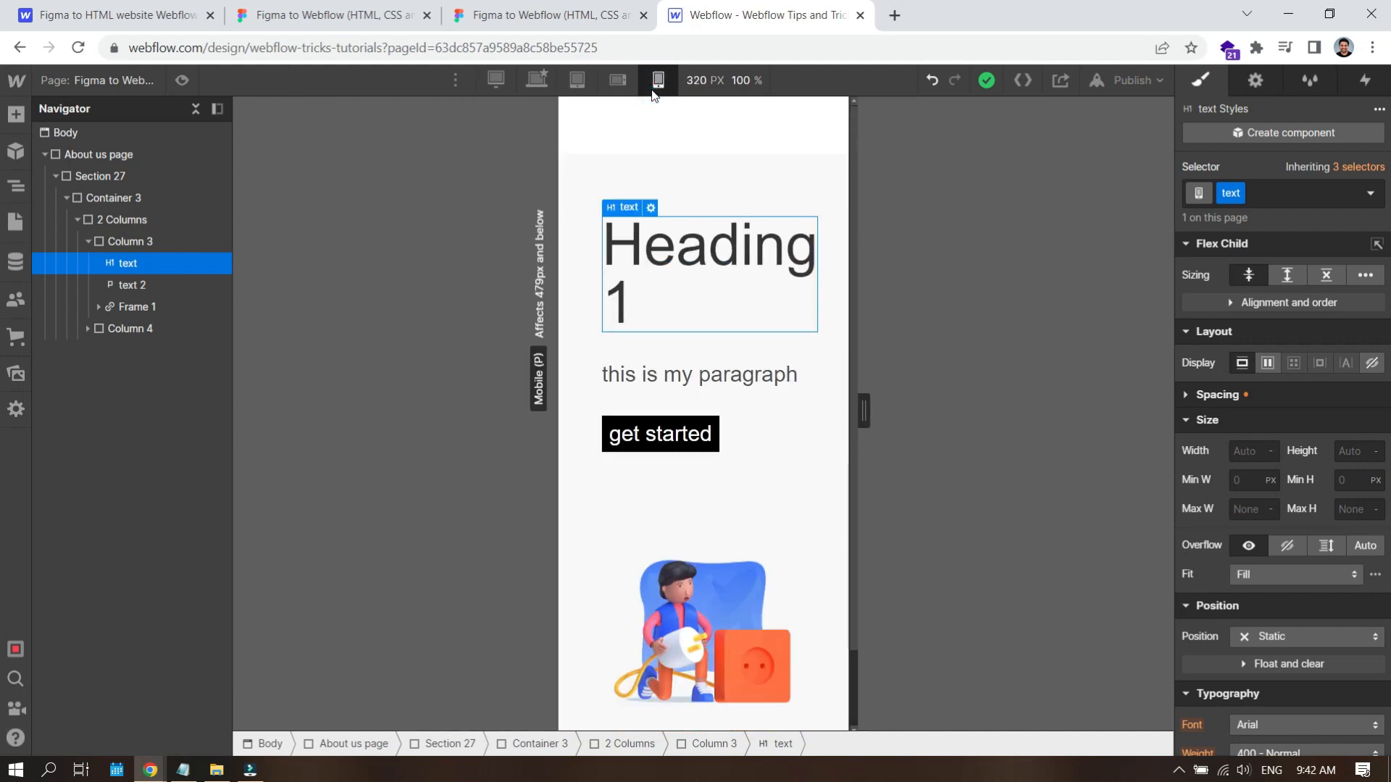
click(540, 91)
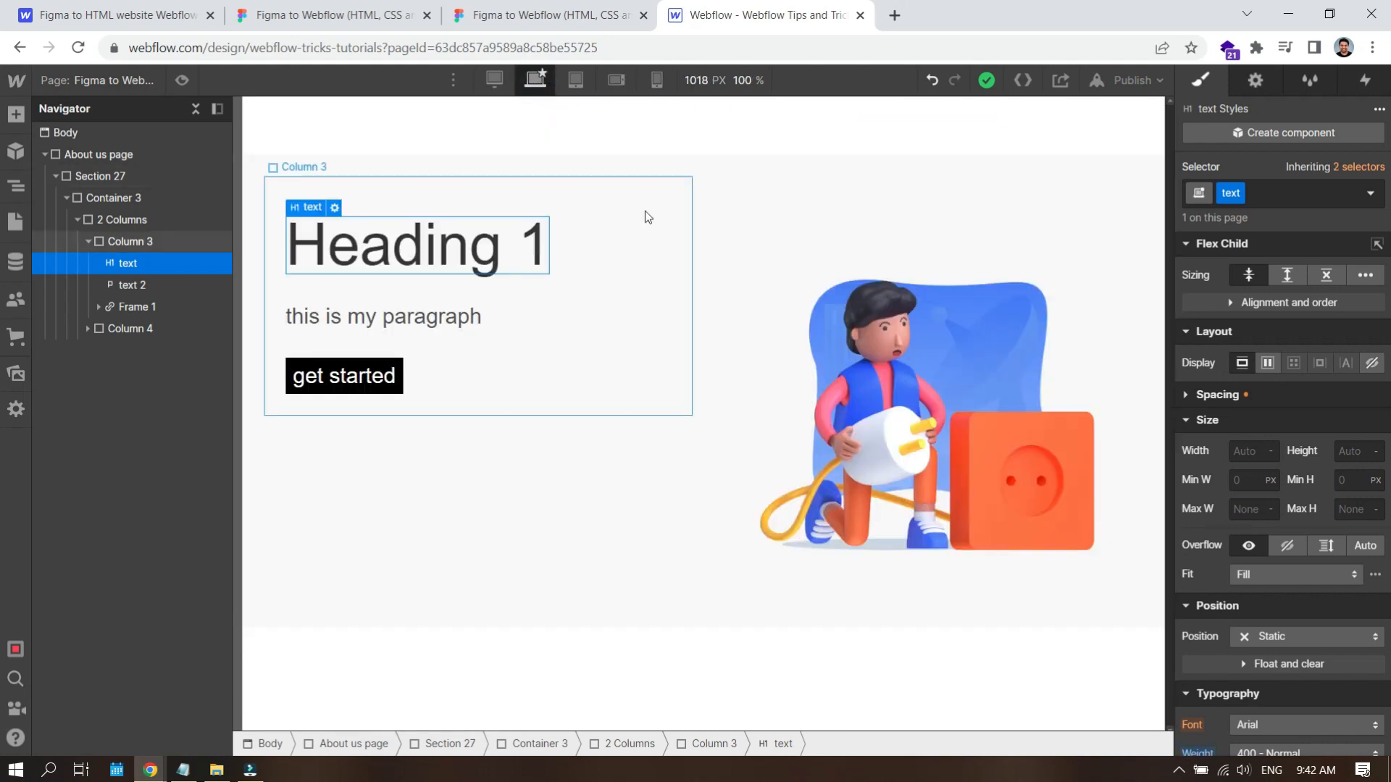
click(539, 8)
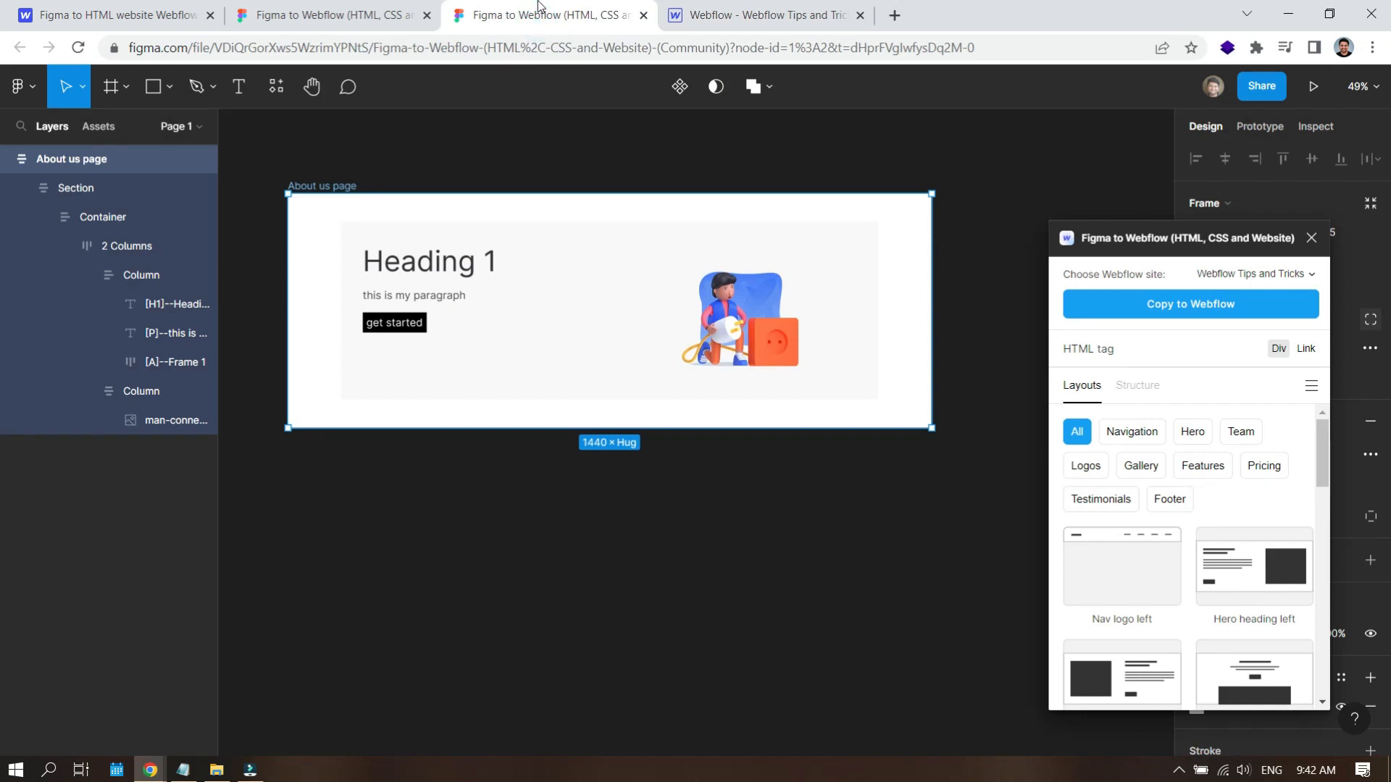